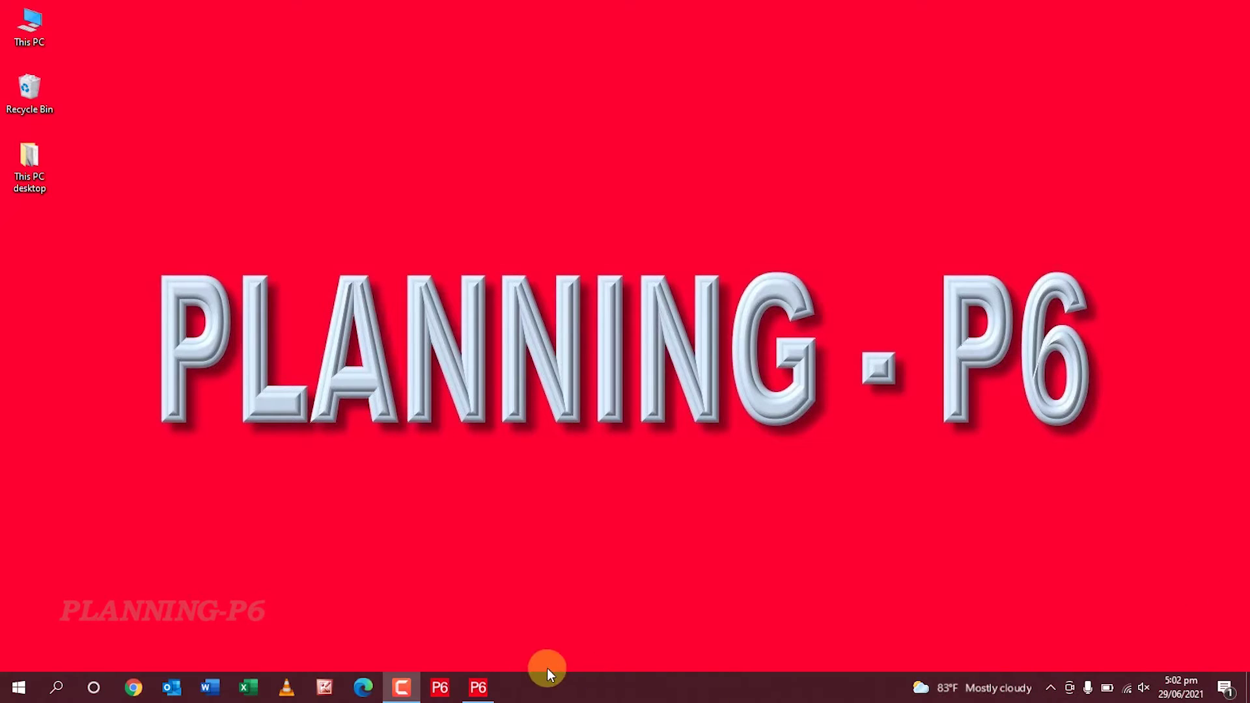
Switch to Primavera P6 and show and hide the activity details window for the Plinth Beam activity.
{"action": "left_click", "coordinate": [480, 699]}
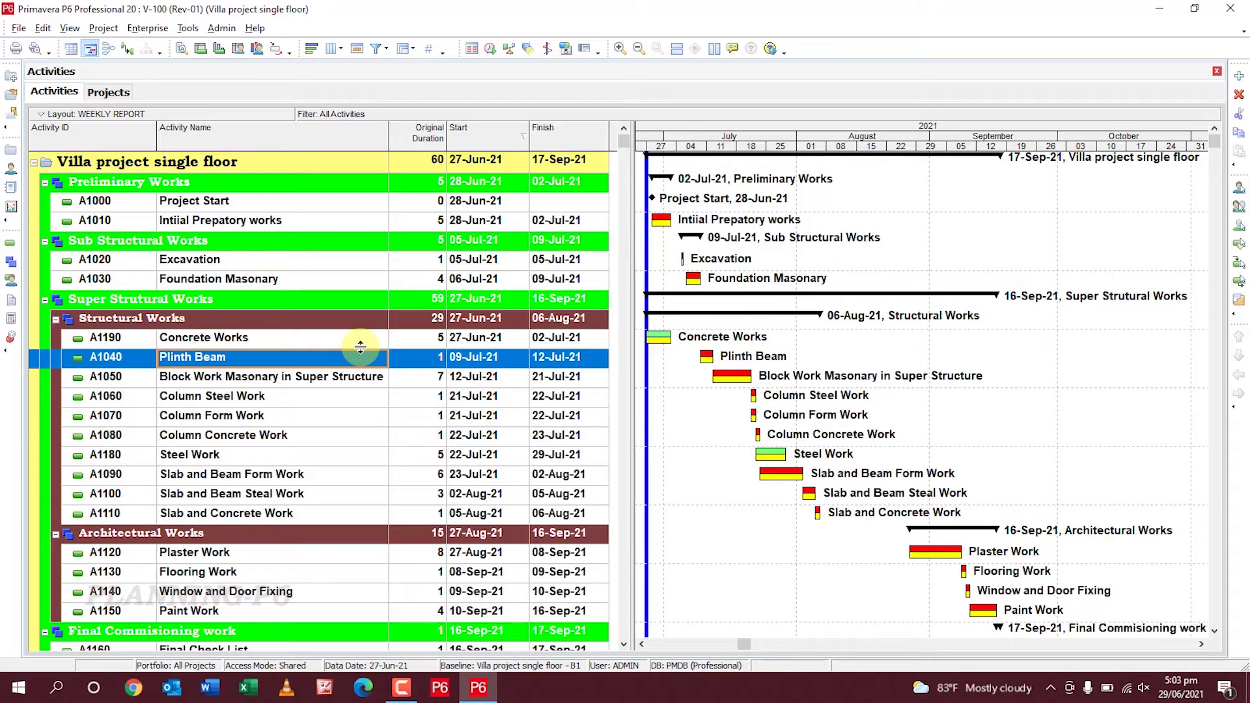
{"action": "left_click", "coordinate": [183, 47]}
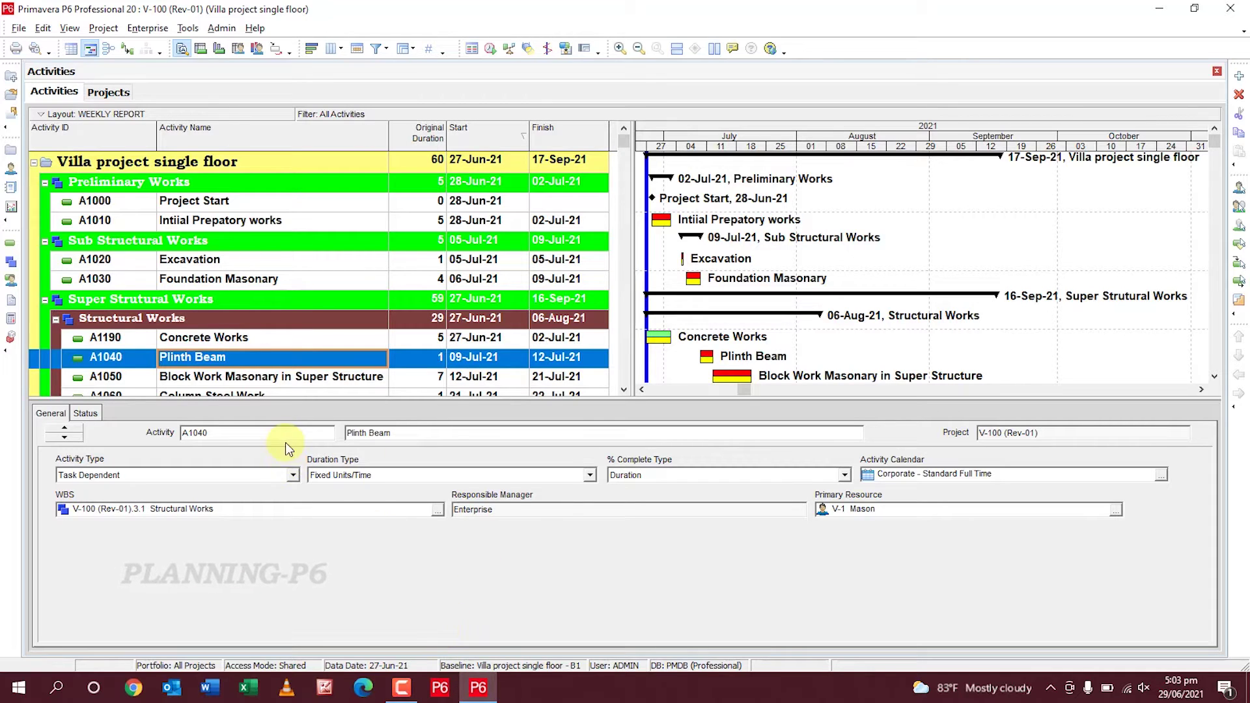
{"action": "right_click", "coordinate": [264, 411]}
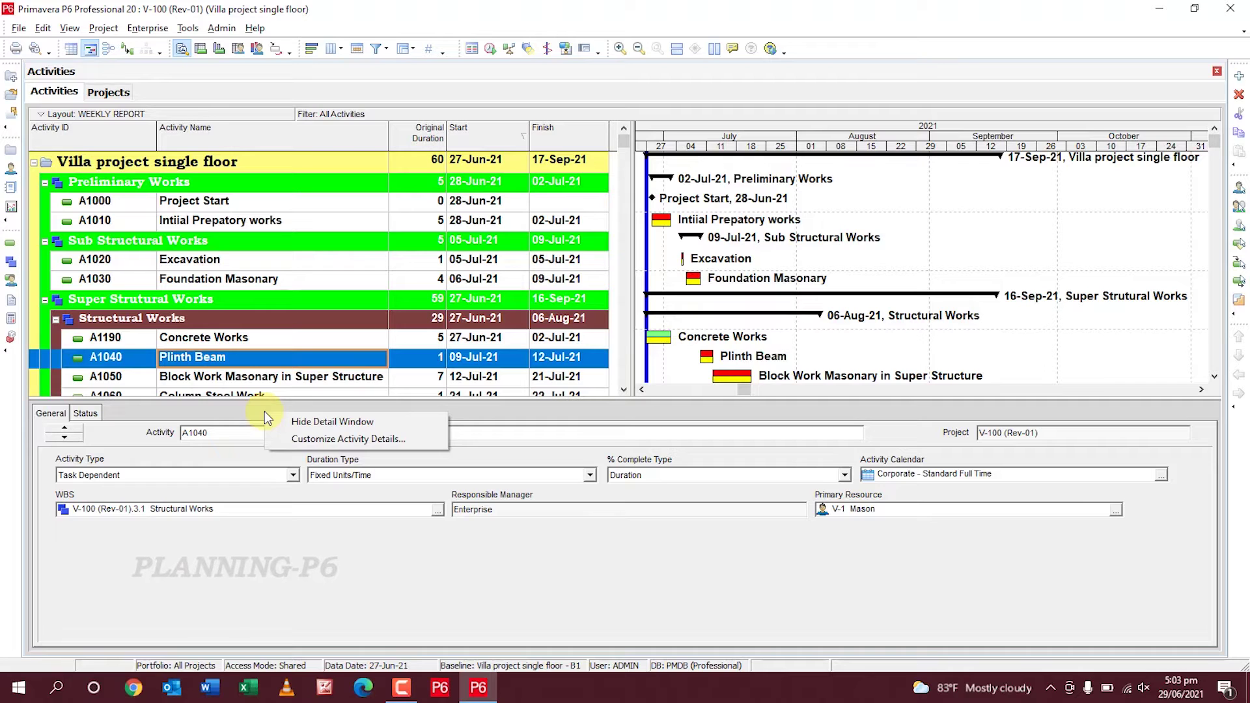
{"action": "left_click", "coordinate": [301, 423]}
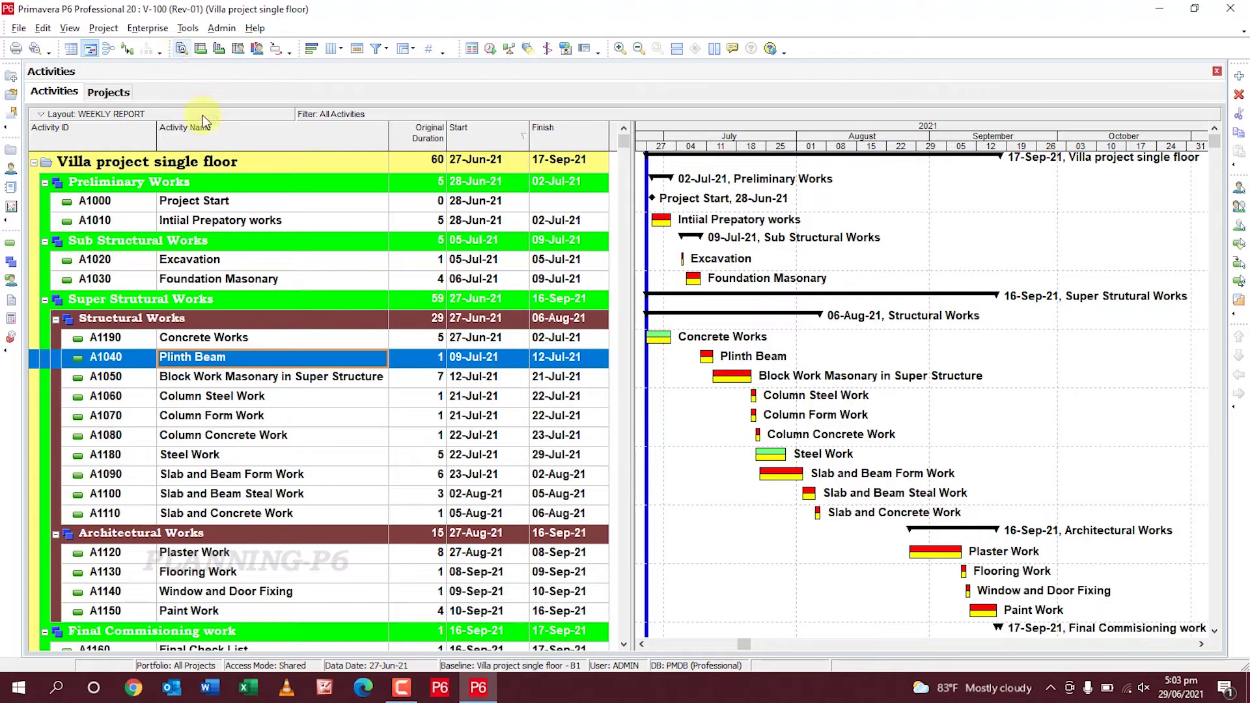
Display the activity details window again and view the Status and General details of the Plinth Beam activity.
{"action": "scroll", "coordinate": [373, 280], "scroll_direction": "down", "scroll_amount": 2}
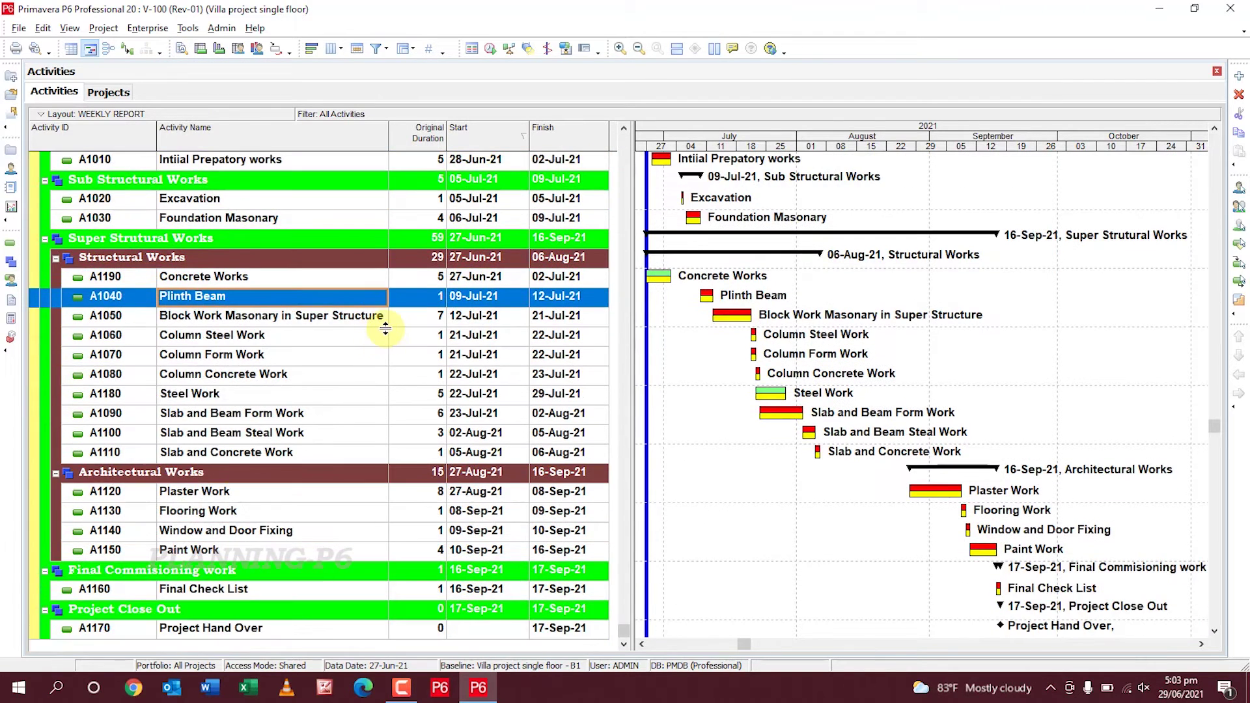
{"action": "scroll", "coordinate": [386, 329], "scroll_direction": "up", "scroll_amount": 2}
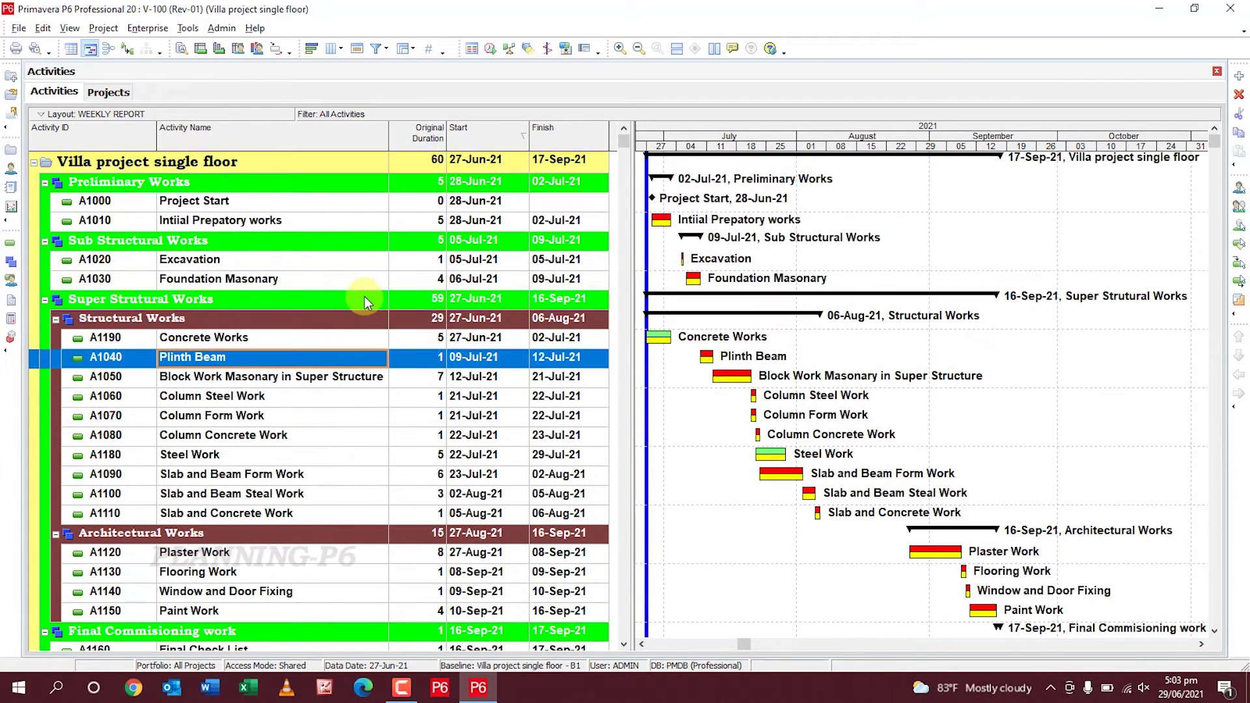
{"action": "left_click", "coordinate": [182, 49]}
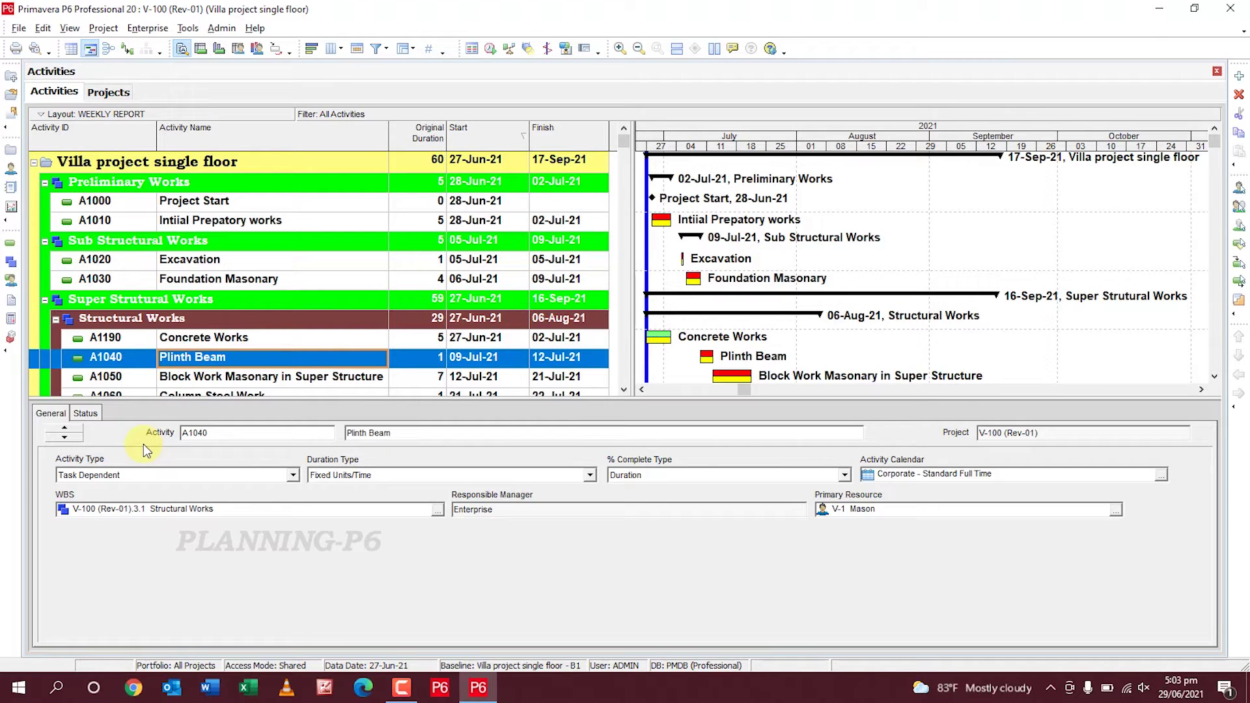
{"action": "left_click", "coordinate": [96, 413]}
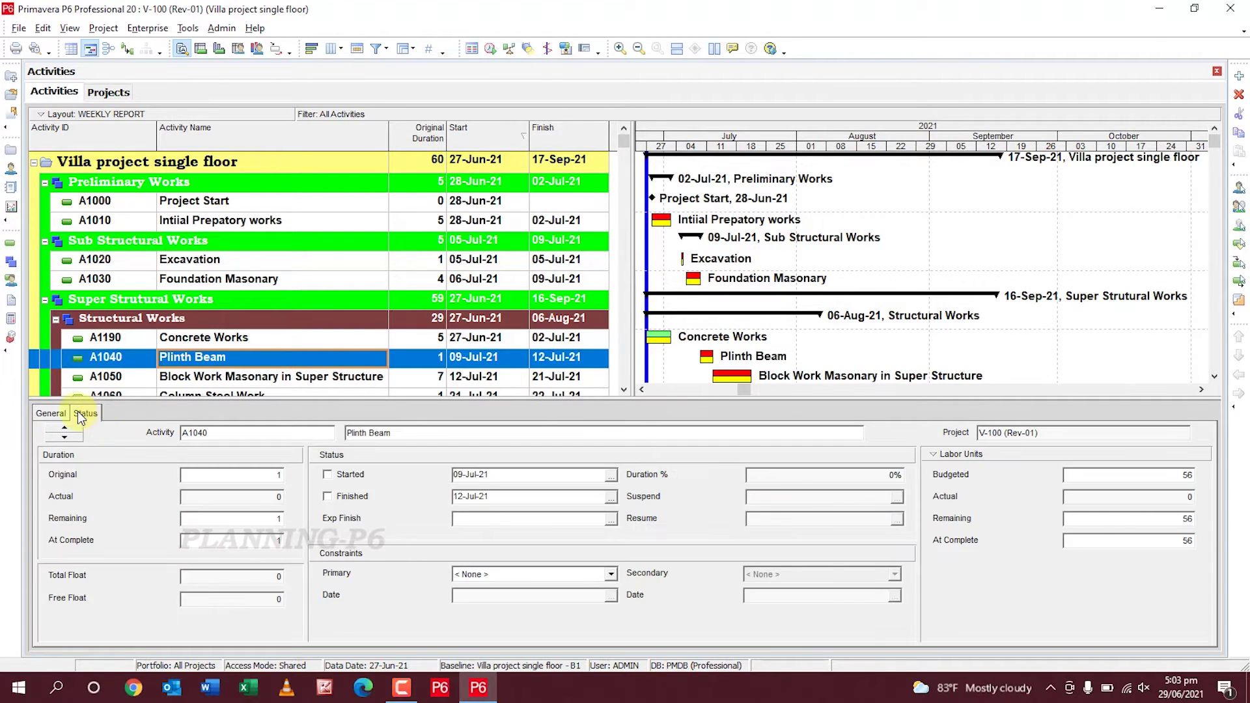
{"action": "left_click", "coordinate": [67, 414]}
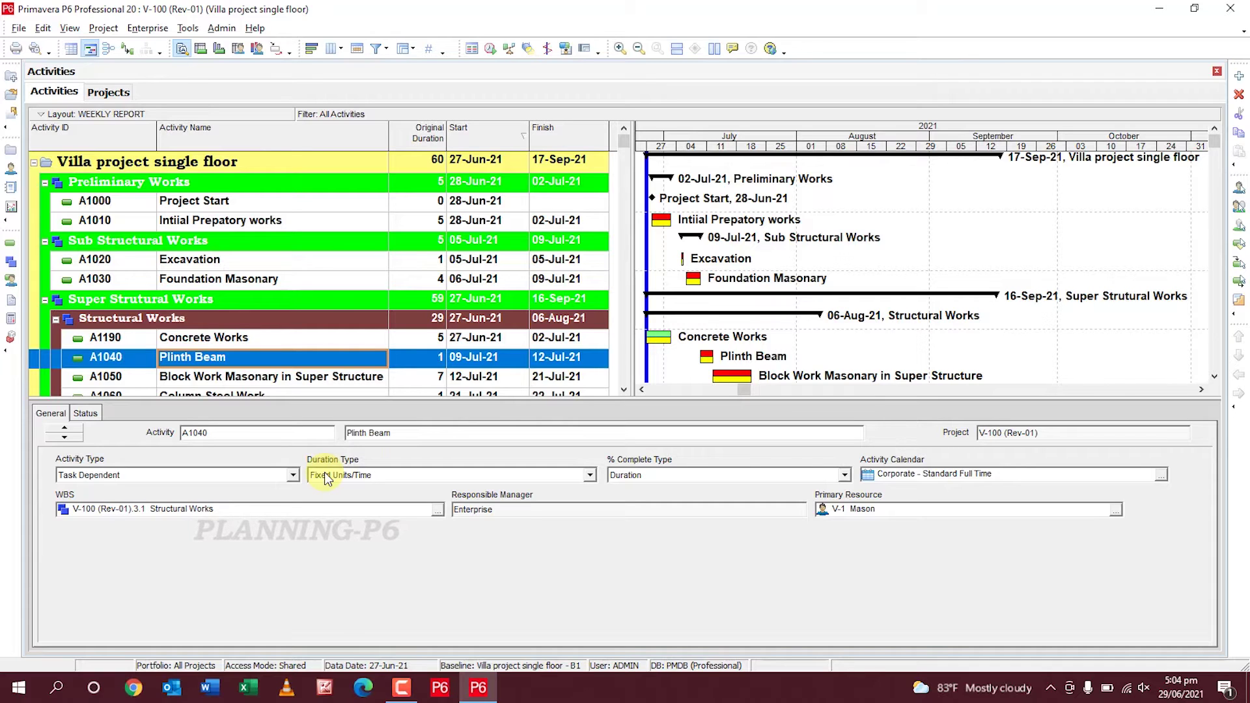
Customize the activity details to also display the Predecessors, Successors, Relationships and Resources tabs, and apply the change.
{"action": "right_click", "coordinate": [150, 413]}
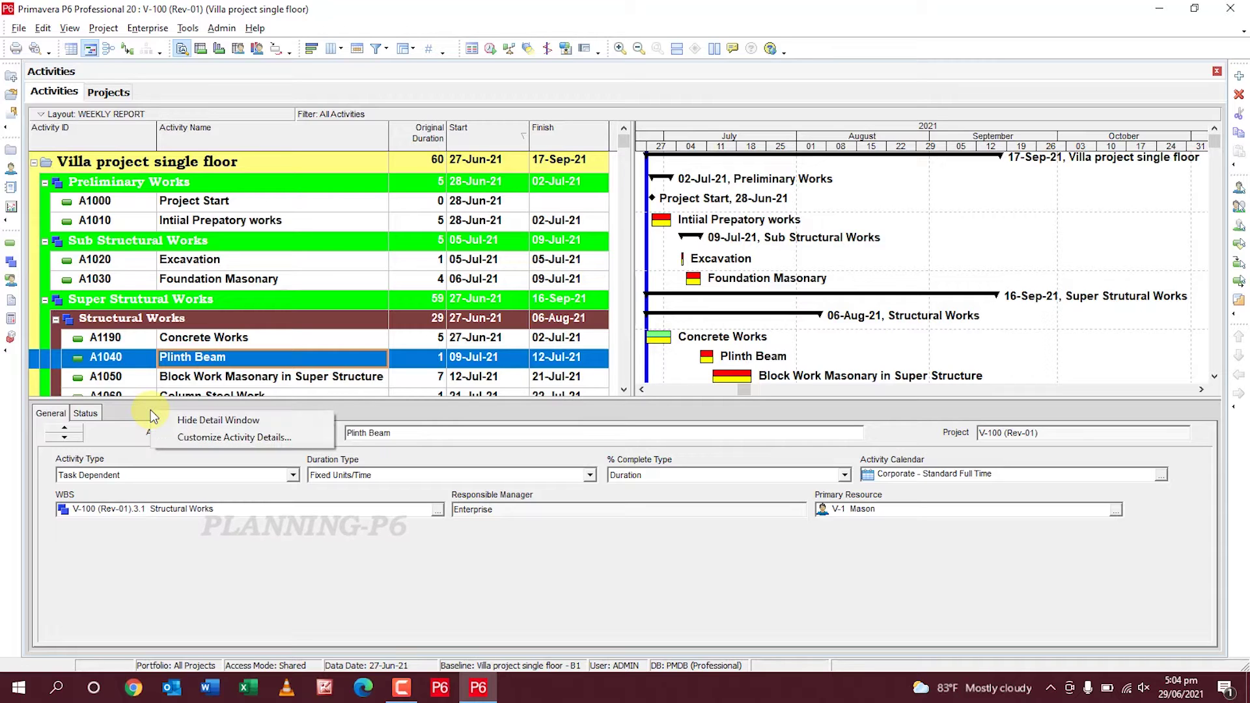
{"action": "left_click", "coordinate": [185, 439]}
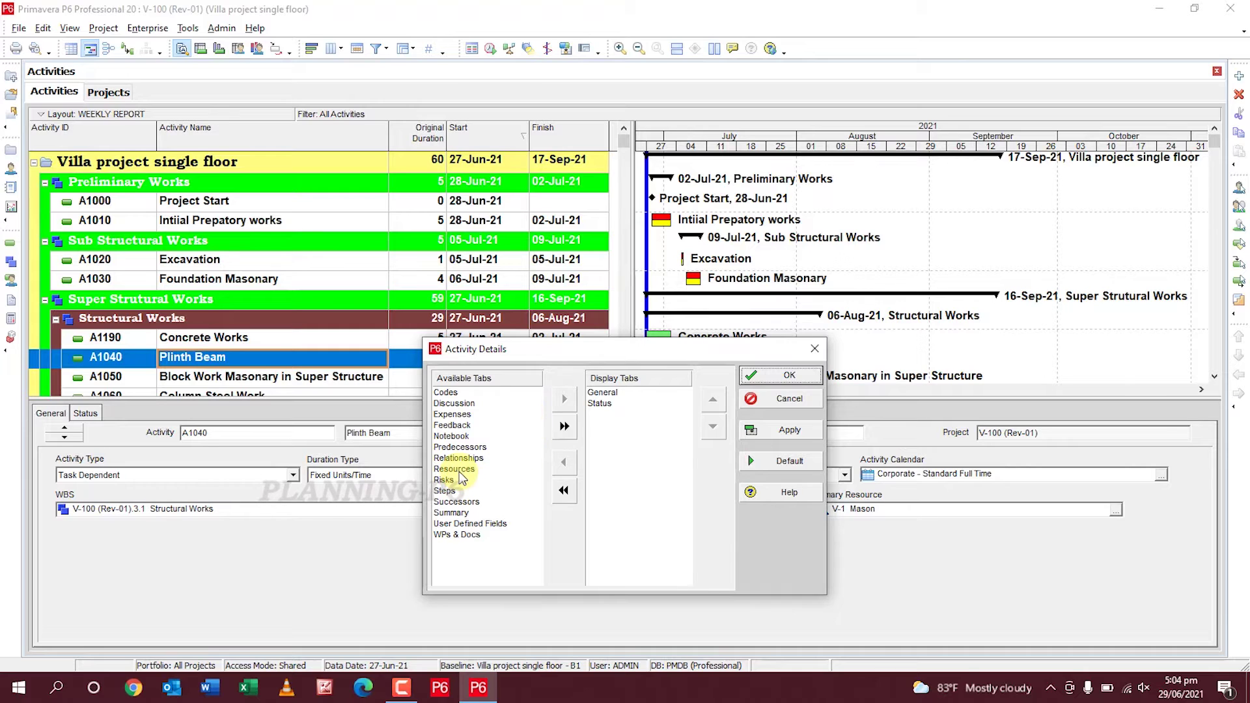
{"action": "double_click", "coordinate": [461, 447]}
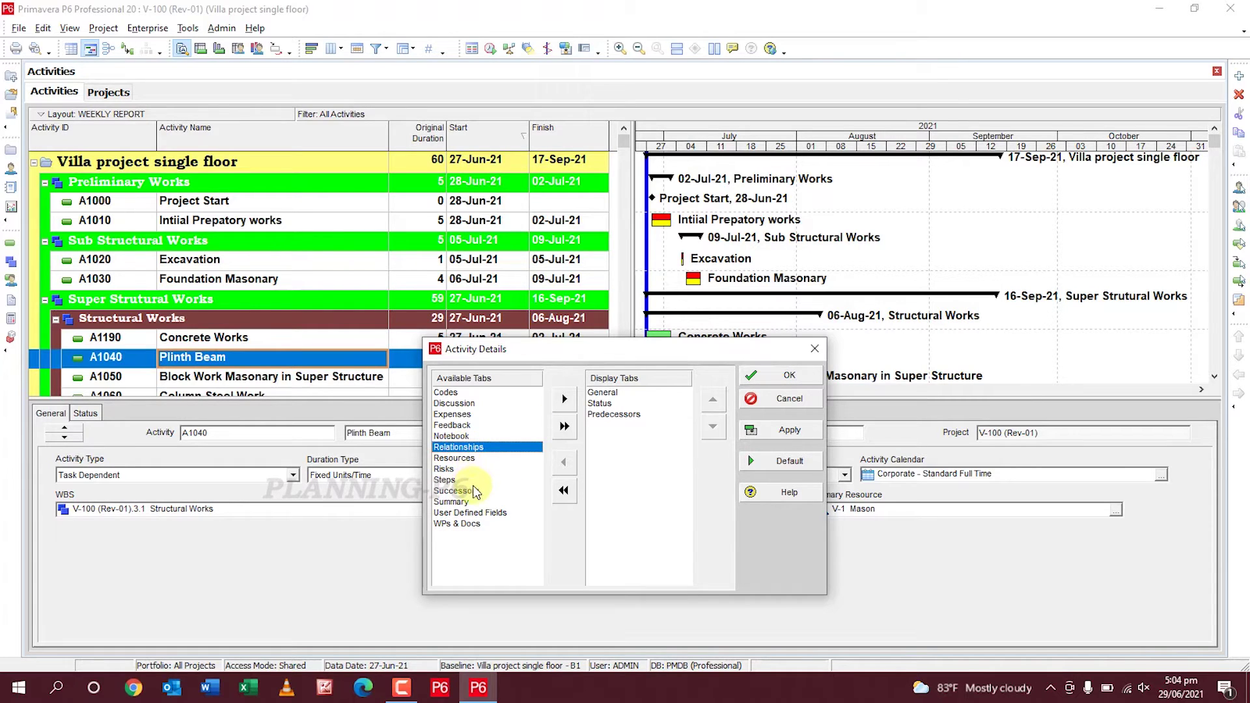
{"action": "double_click", "coordinate": [462, 491]}
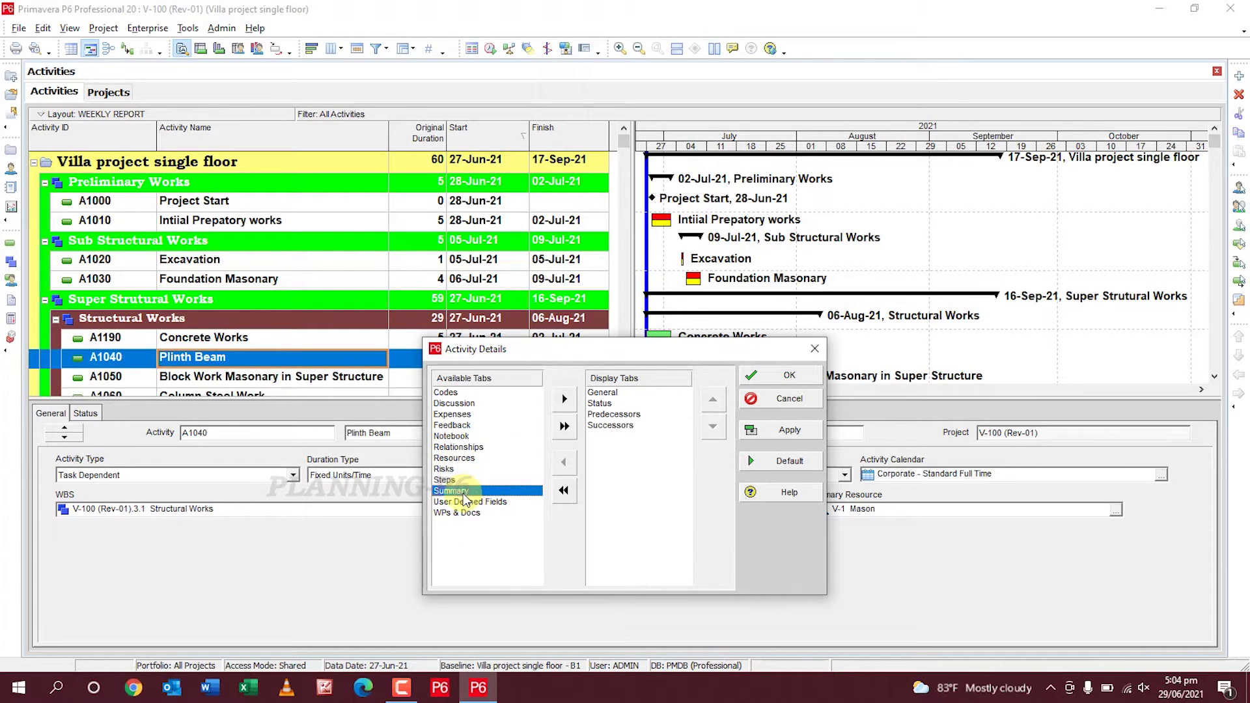
{"action": "double_click", "coordinate": [472, 447]}
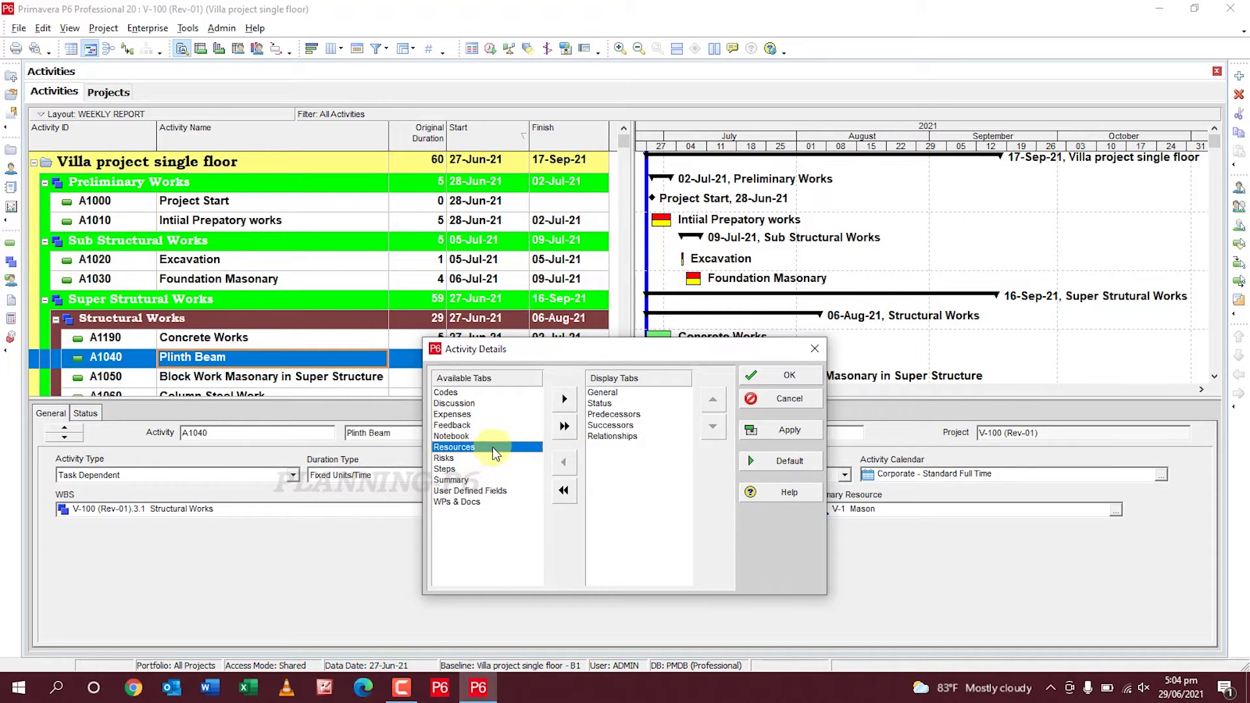
{"action": "double_click", "coordinate": [499, 445]}
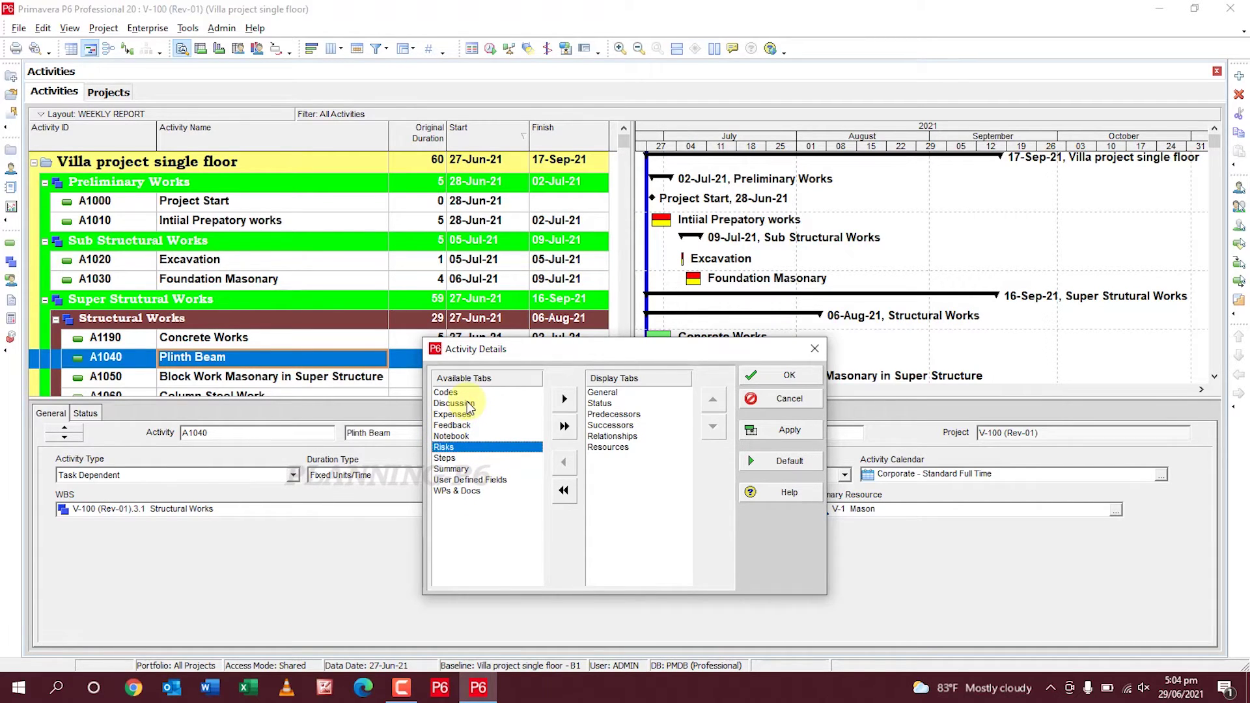
{"action": "left_click", "coordinate": [756, 431]}
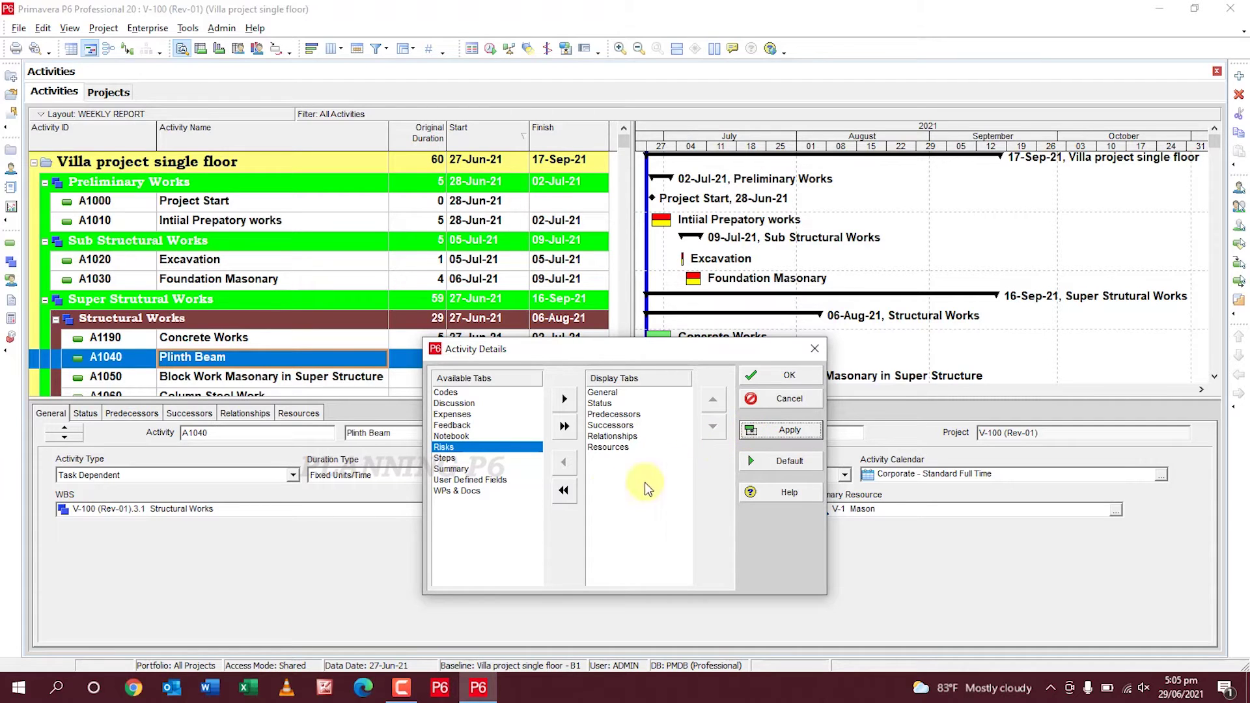
Try adding all available activity detail tabs to the display list and removing them all again.
{"action": "left_click", "coordinate": [457, 459]}
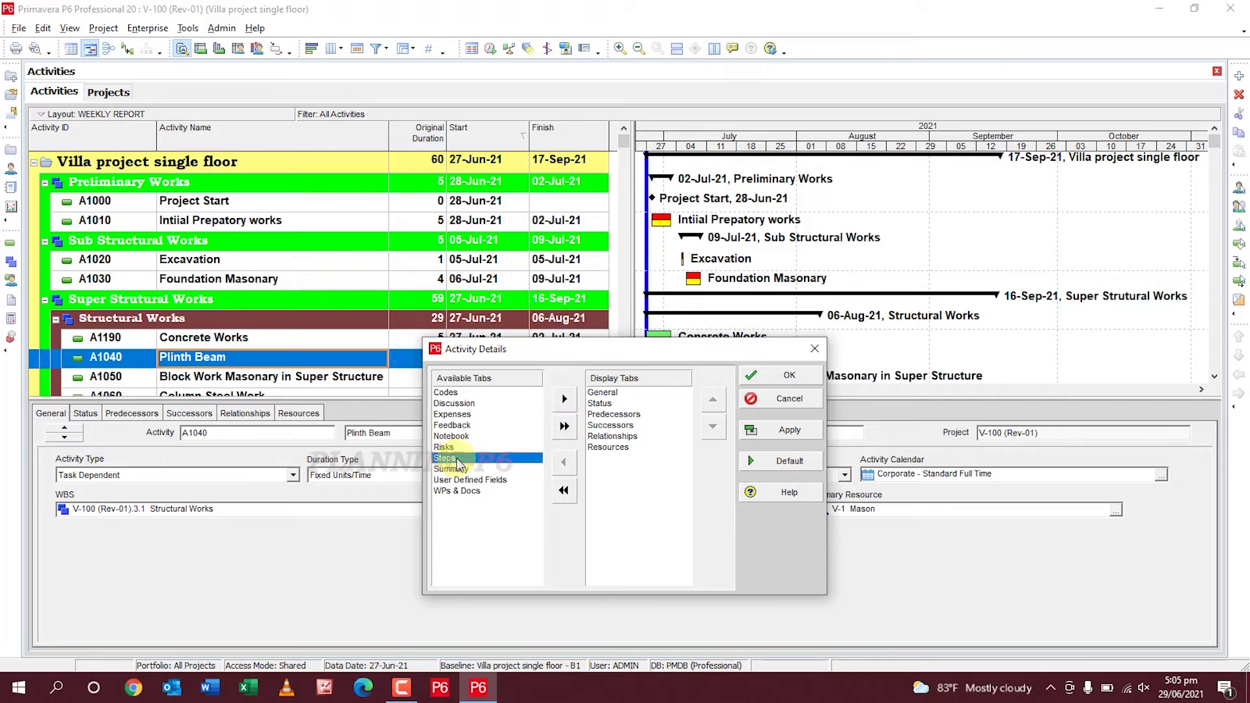
{"action": "left_click", "coordinate": [564, 427]}
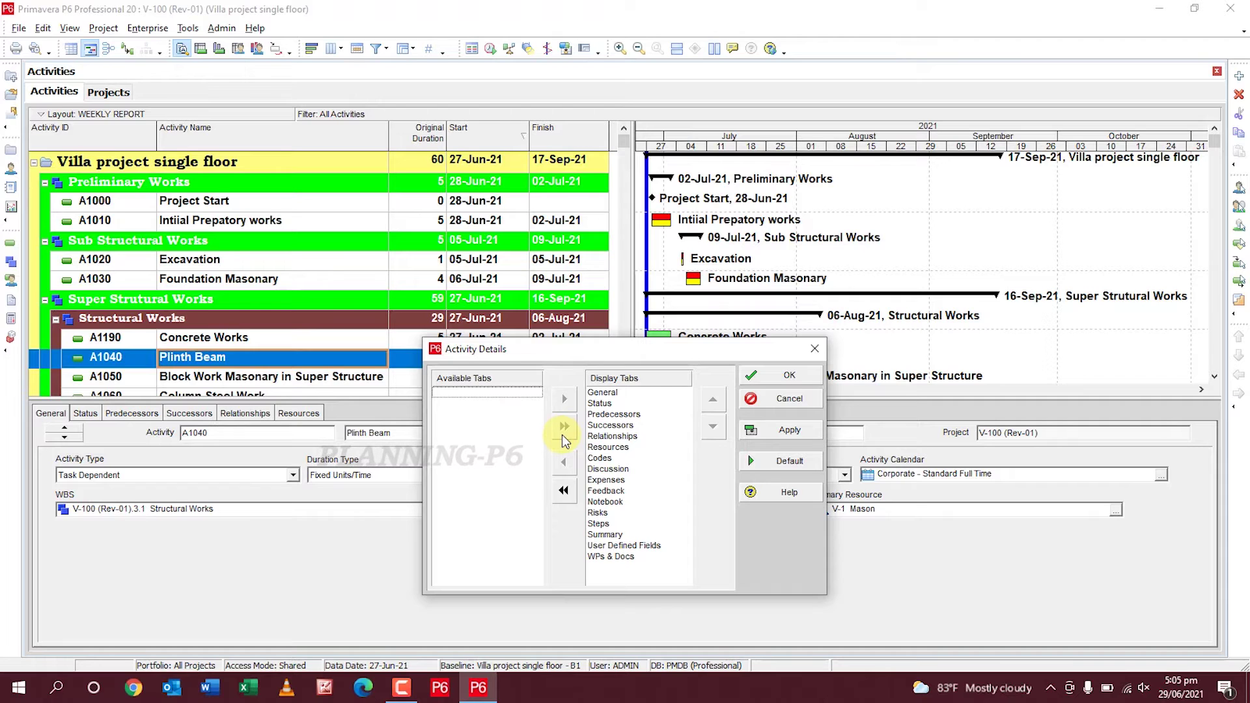
{"action": "left_click", "coordinate": [565, 493]}
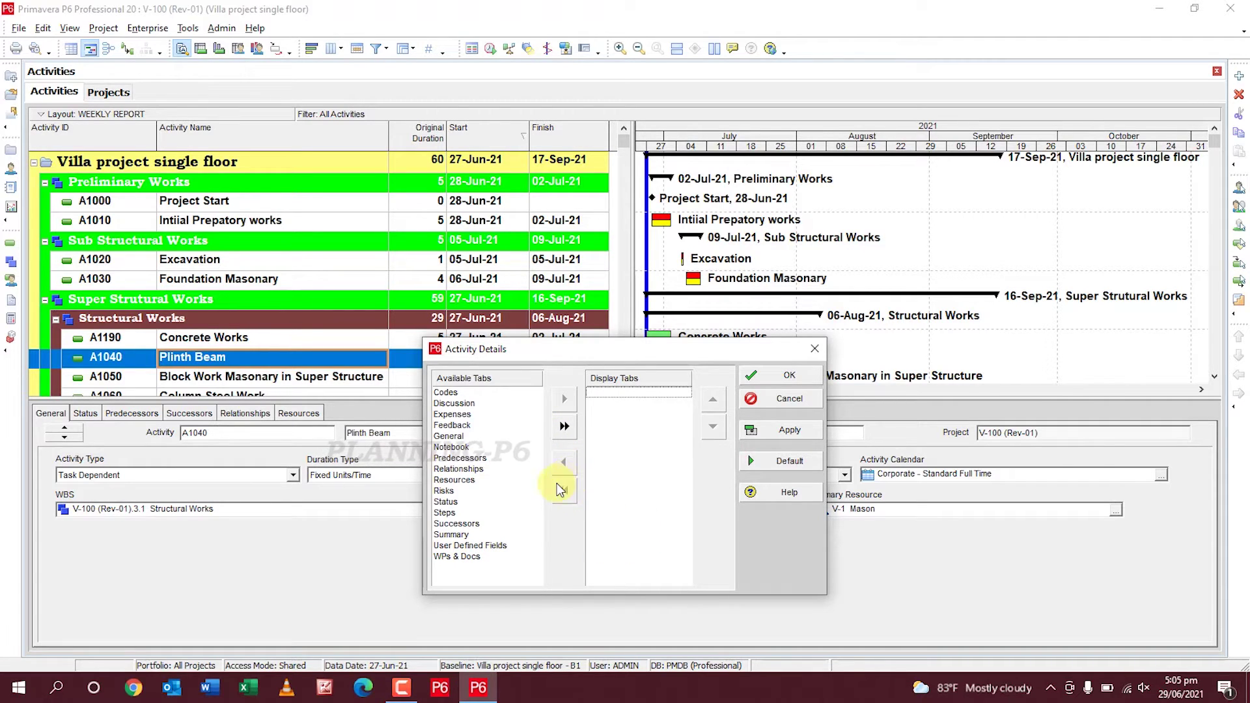
Try displaying only the Expenses and General tabs and changing their order, and close the activity details customization without applying.
{"action": "left_click", "coordinate": [456, 415]}
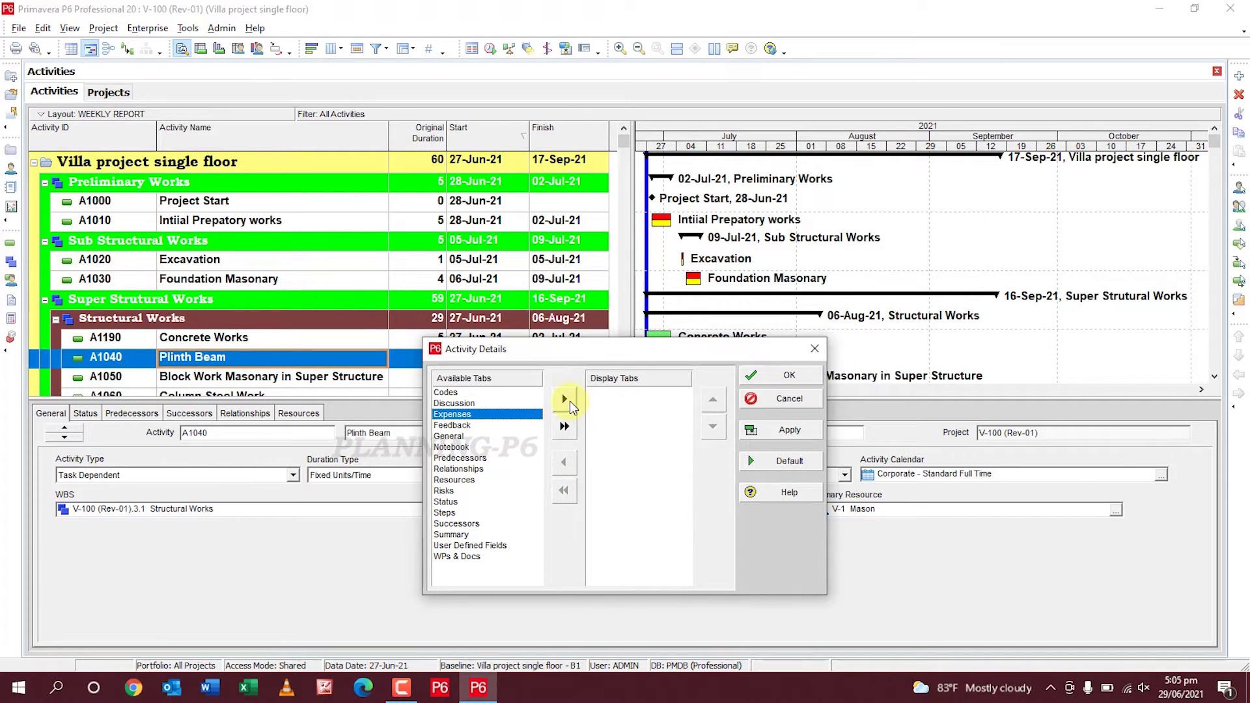
{"action": "left_click", "coordinate": [565, 399]}
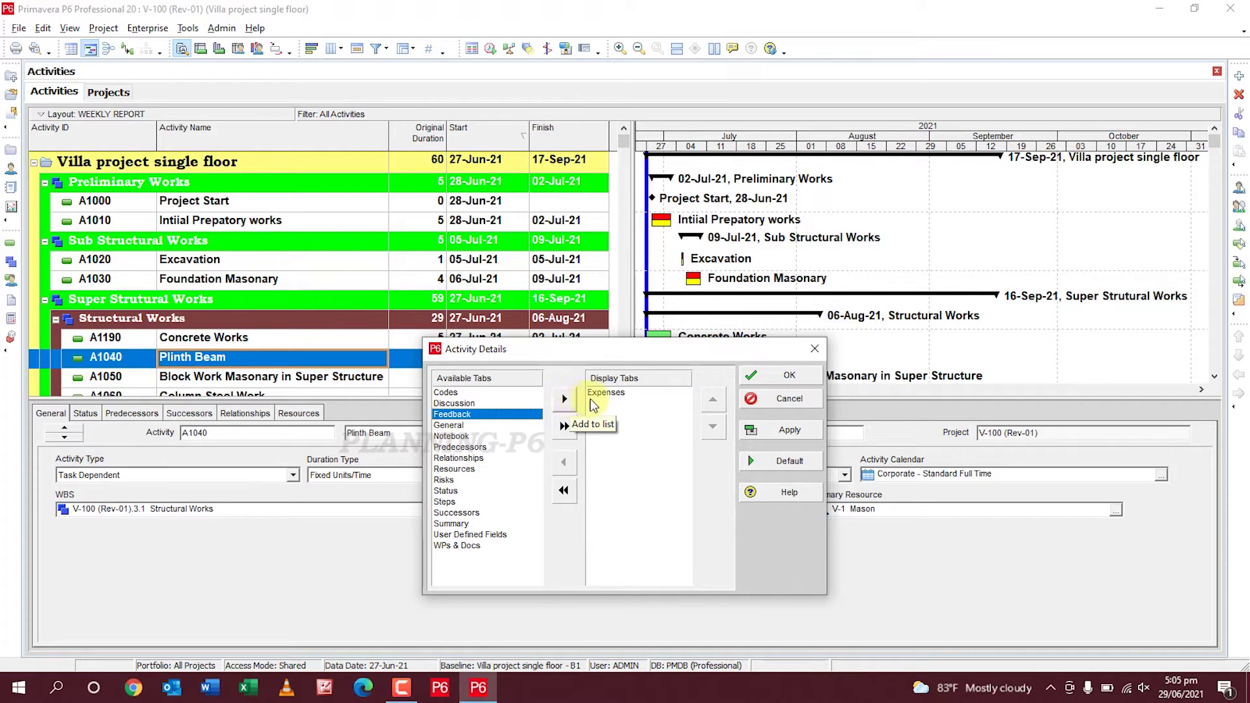
{"action": "left_click", "coordinate": [594, 393]}
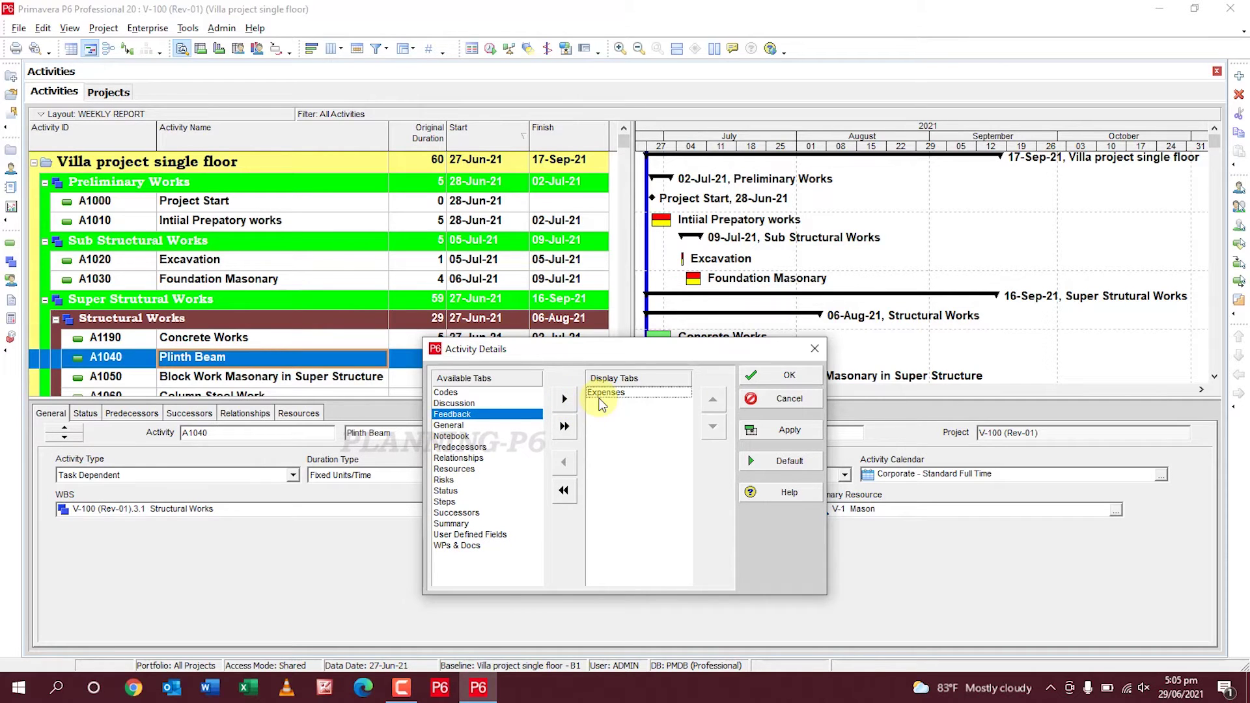
{"action": "left_click", "coordinate": [472, 425]}
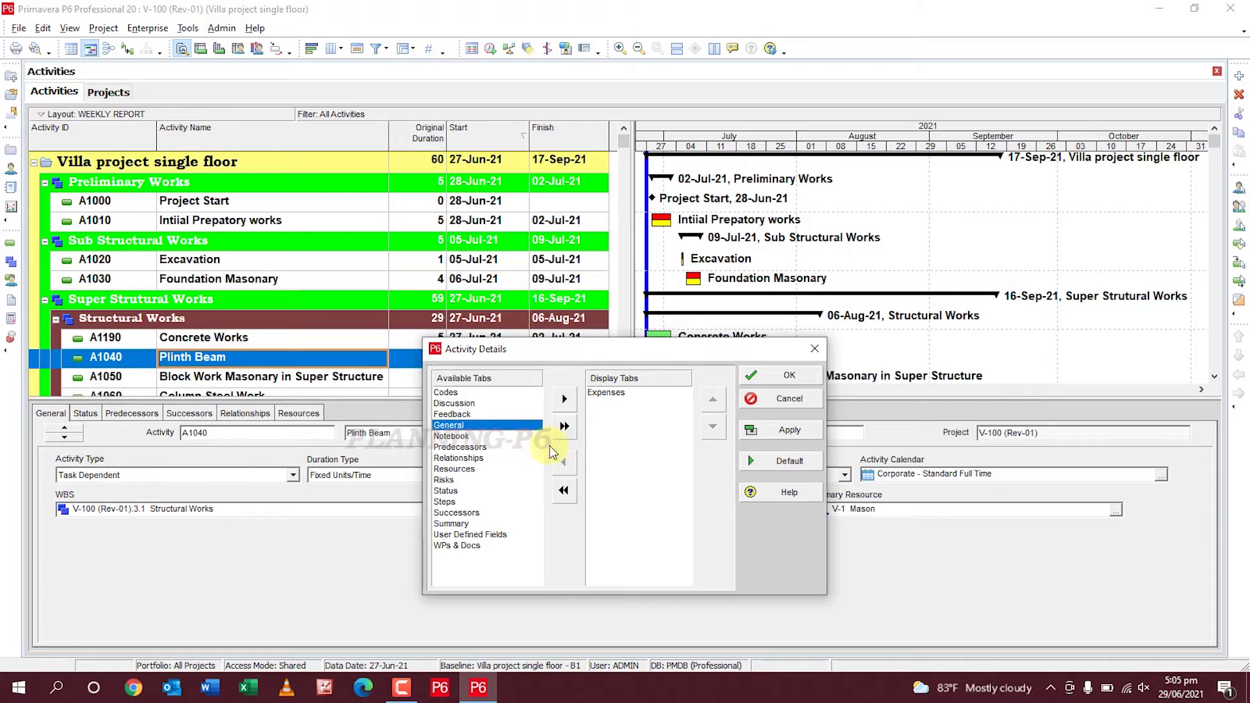
{"action": "left_click", "coordinate": [563, 397]}
{"action": "left_click", "coordinate": [608, 405]}
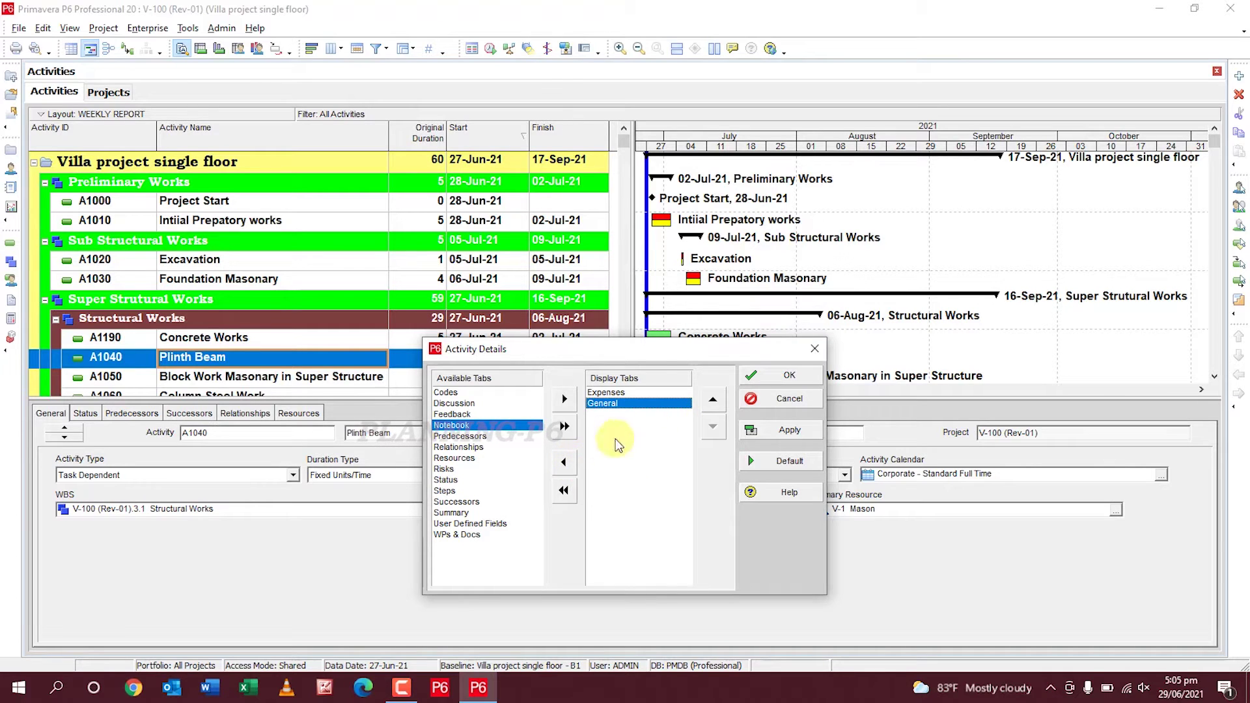
{"action": "left_click", "coordinate": [714, 408]}
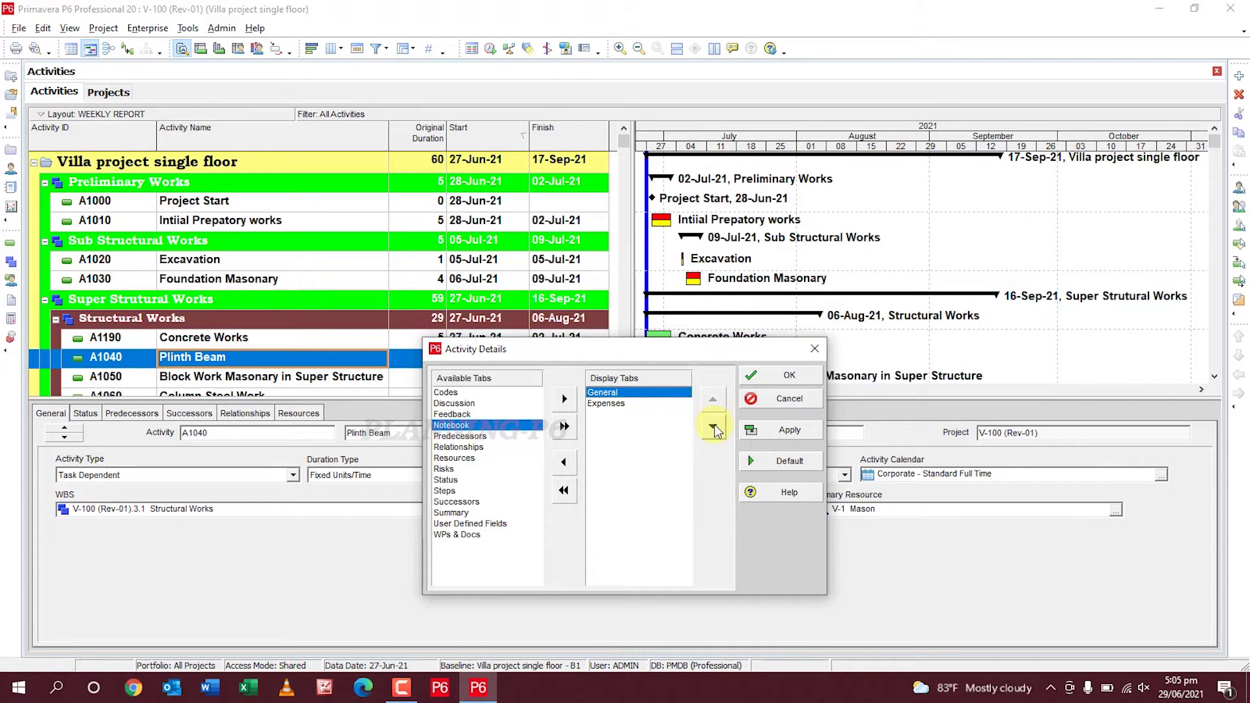
{"action": "left_click", "coordinate": [714, 430]}
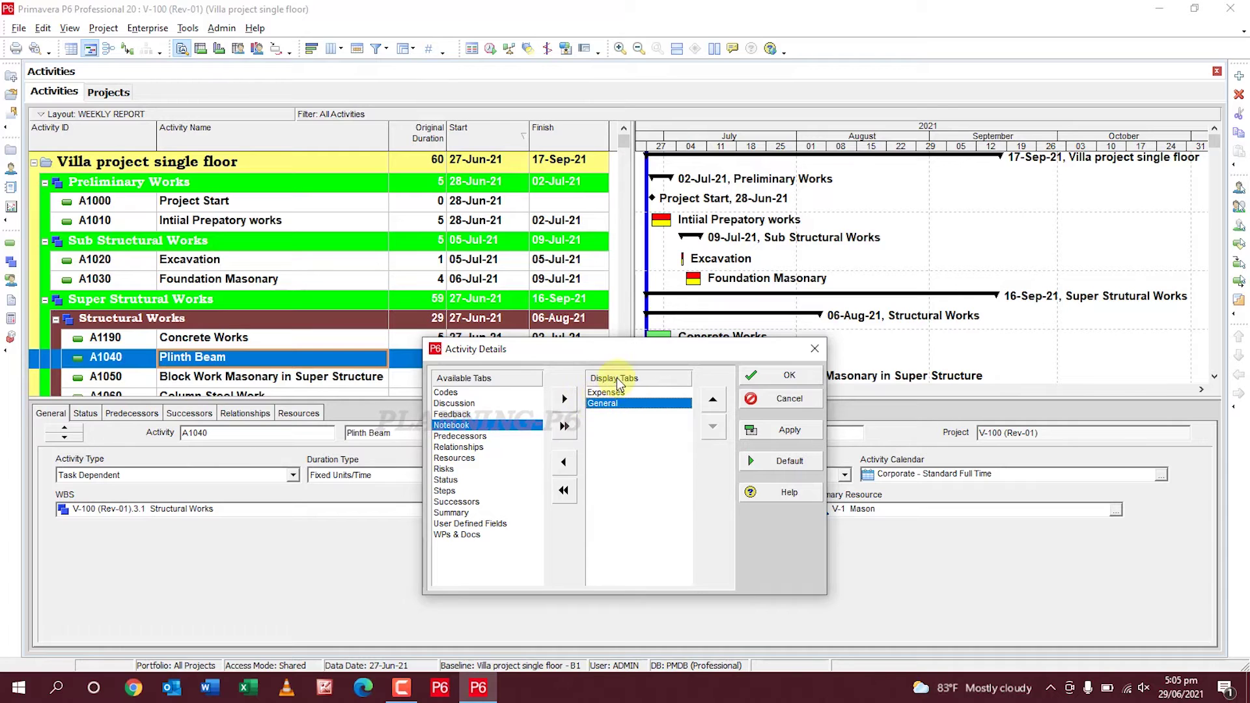
{"action": "left_click", "coordinate": [816, 350]}
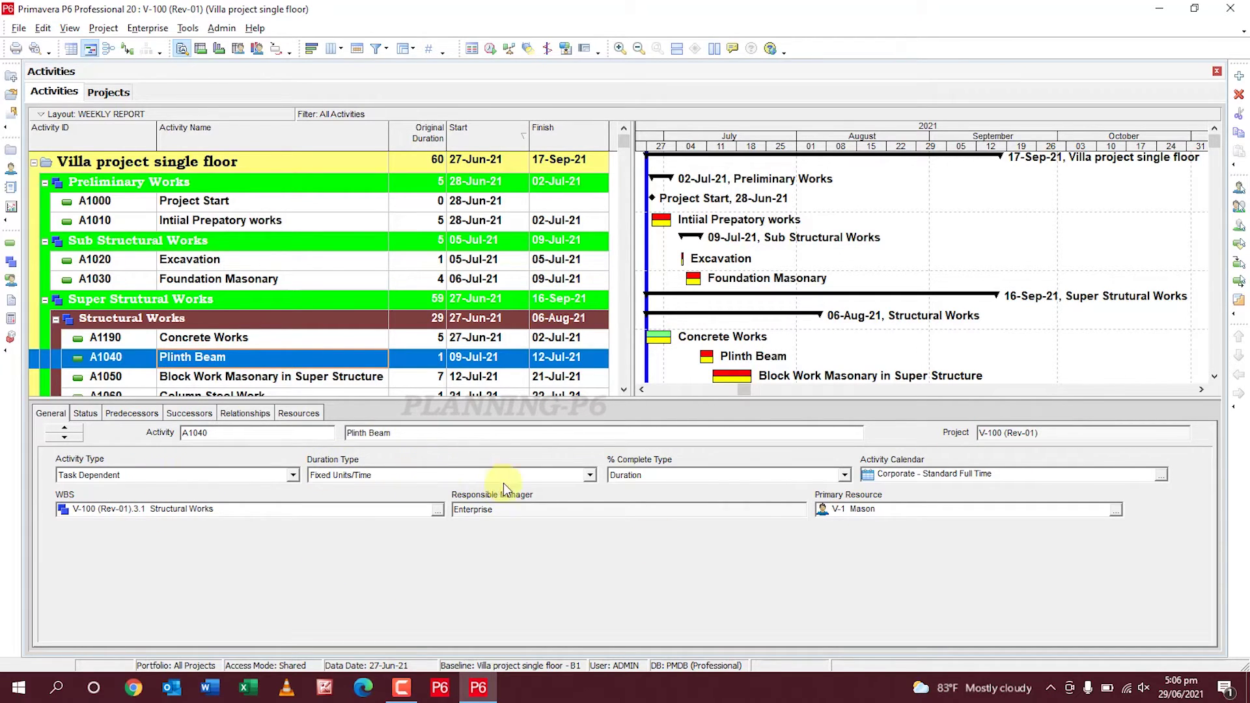
Review the activity type, duration type, percent complete type and calendar choices for the Plinth Beam activity without changing them.
{"action": "left_click", "coordinate": [294, 476]}
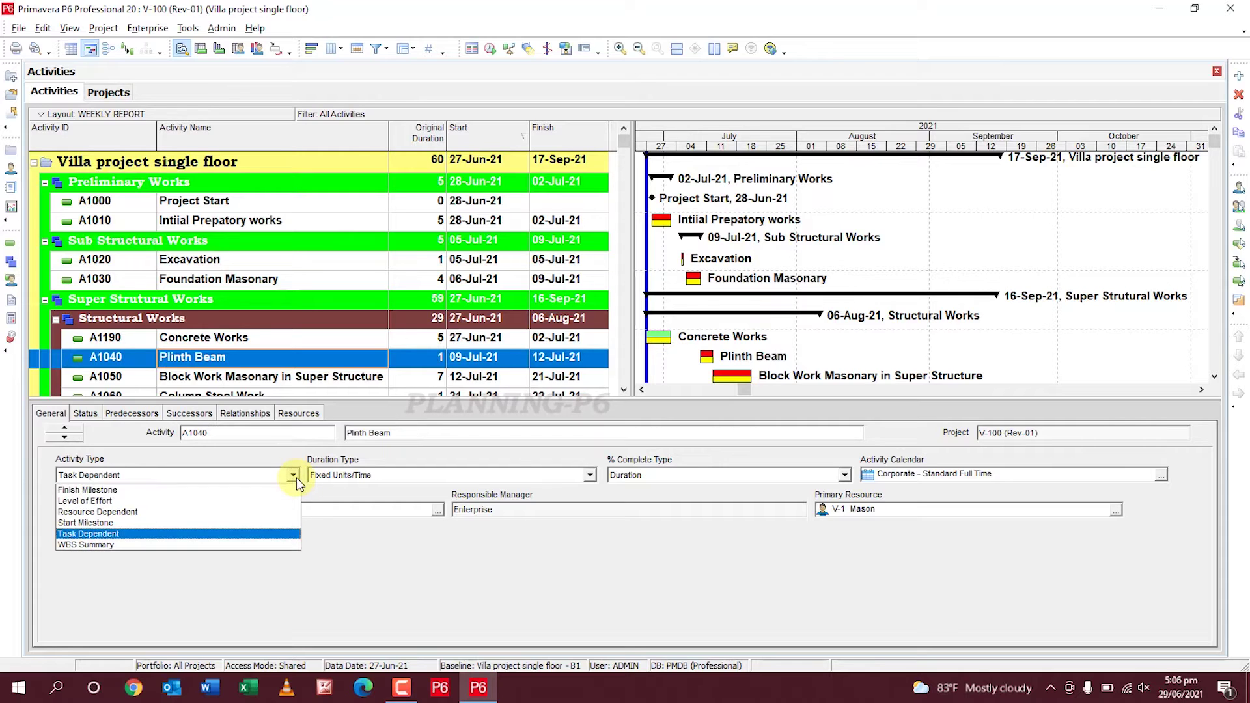
{"action": "left_click", "coordinate": [294, 476]}
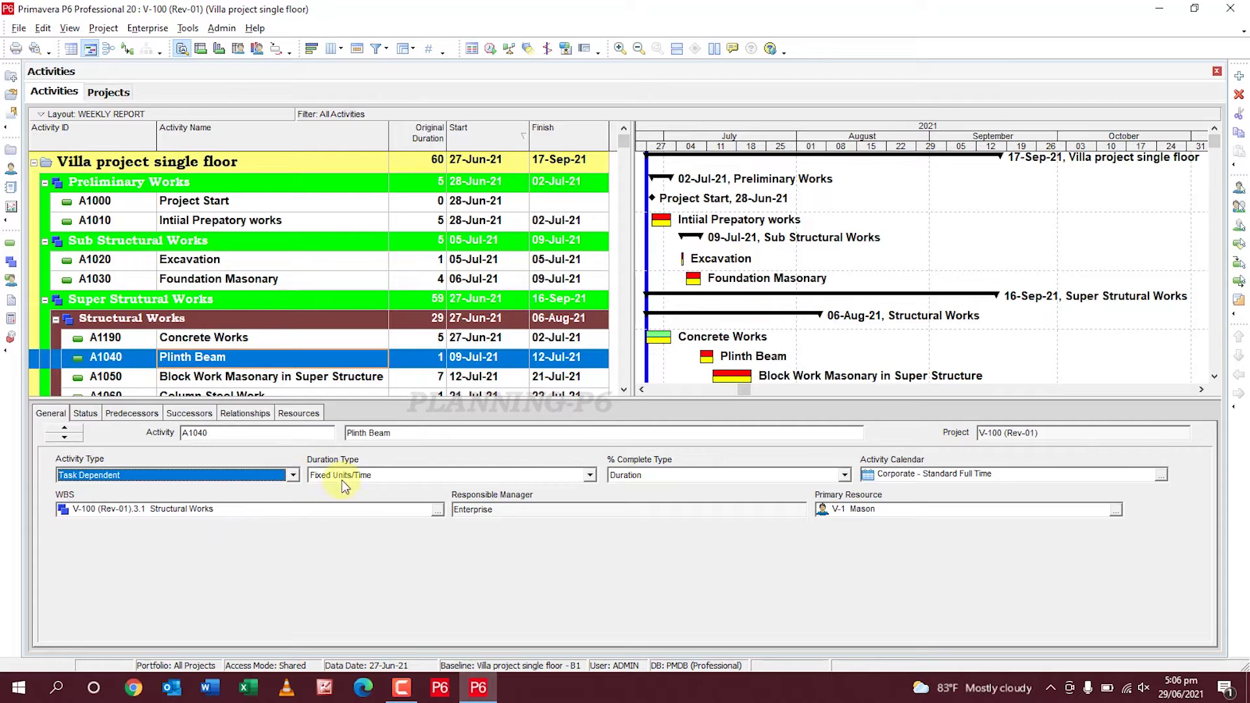
{"action": "left_click", "coordinate": [591, 476]}
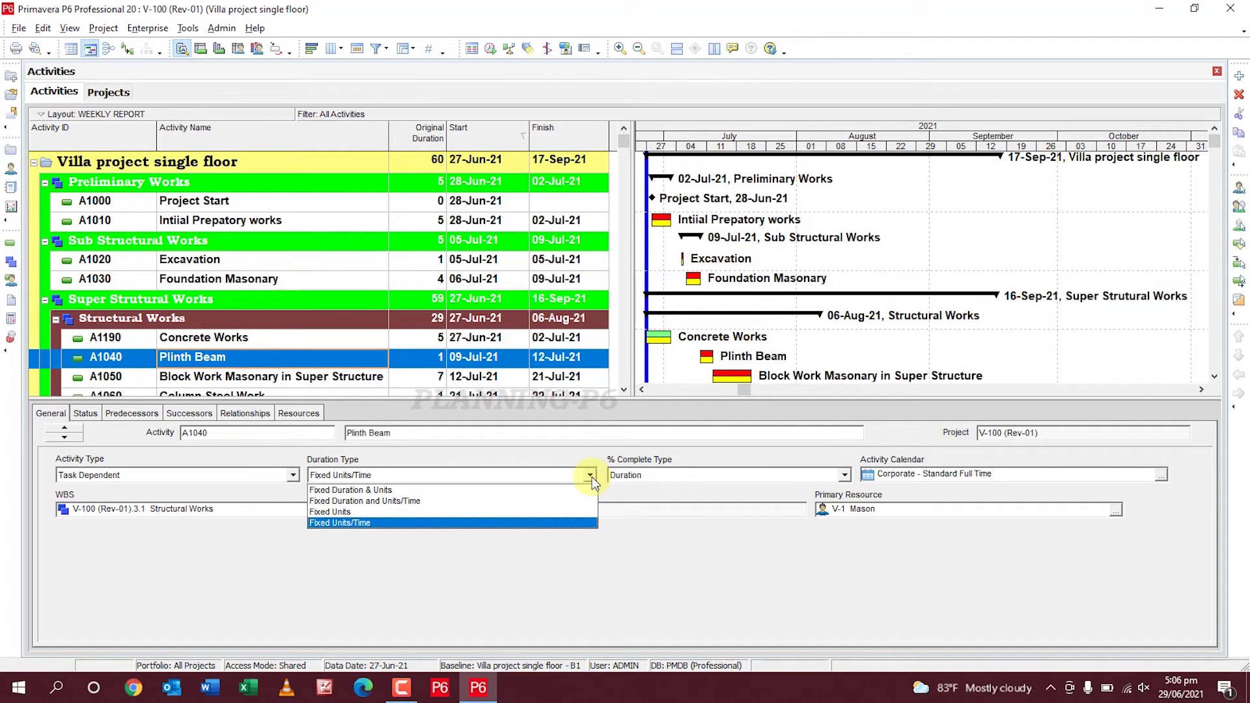
{"action": "left_click", "coordinate": [756, 477]}
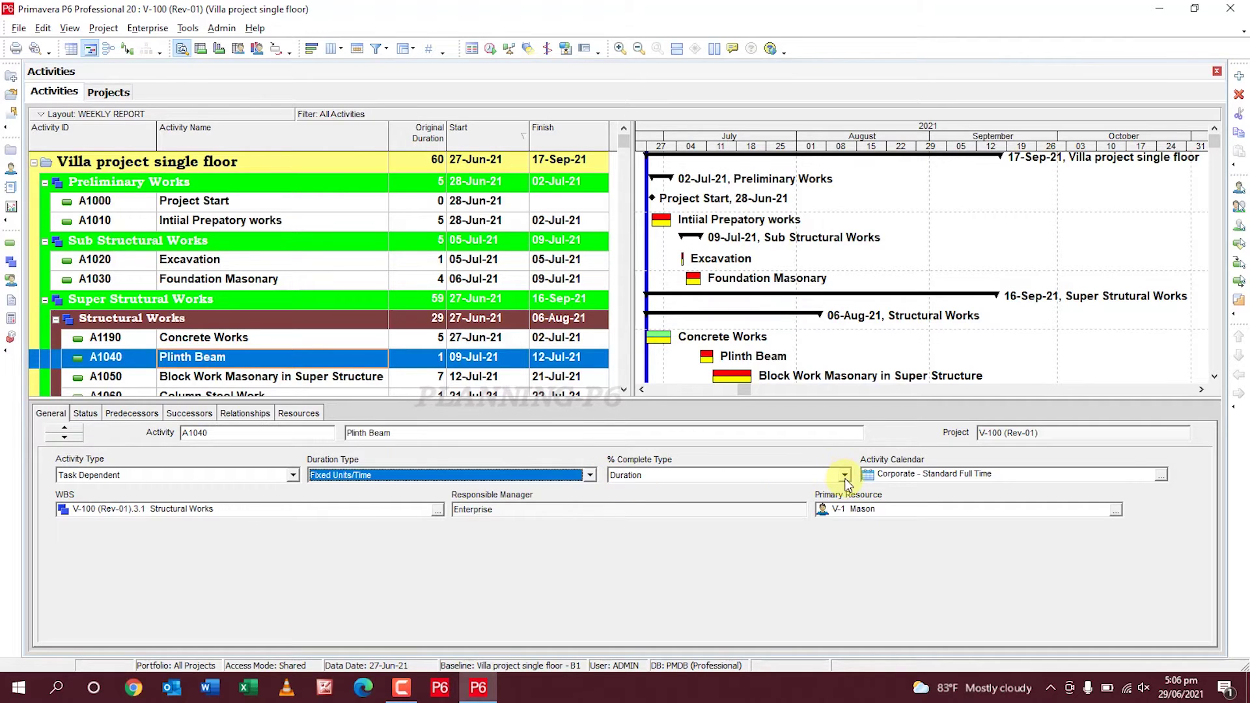
{"action": "left_click", "coordinate": [845, 476]}
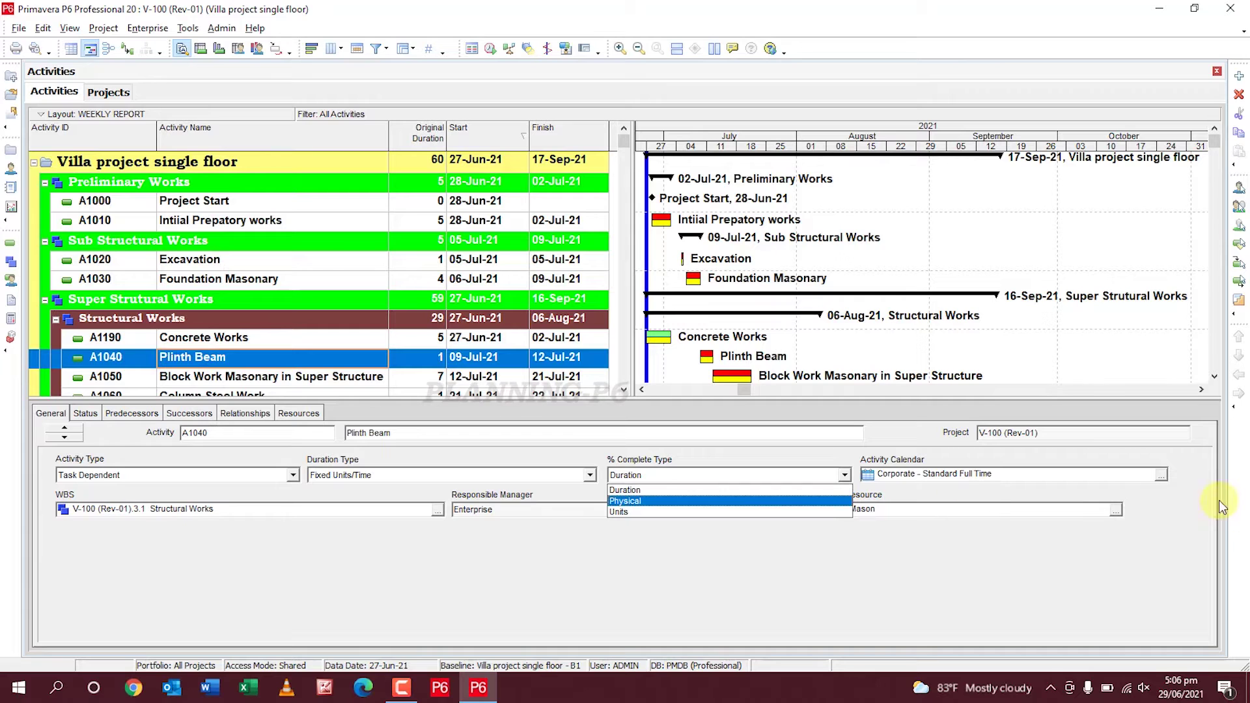
{"action": "left_click", "coordinate": [1164, 477]}
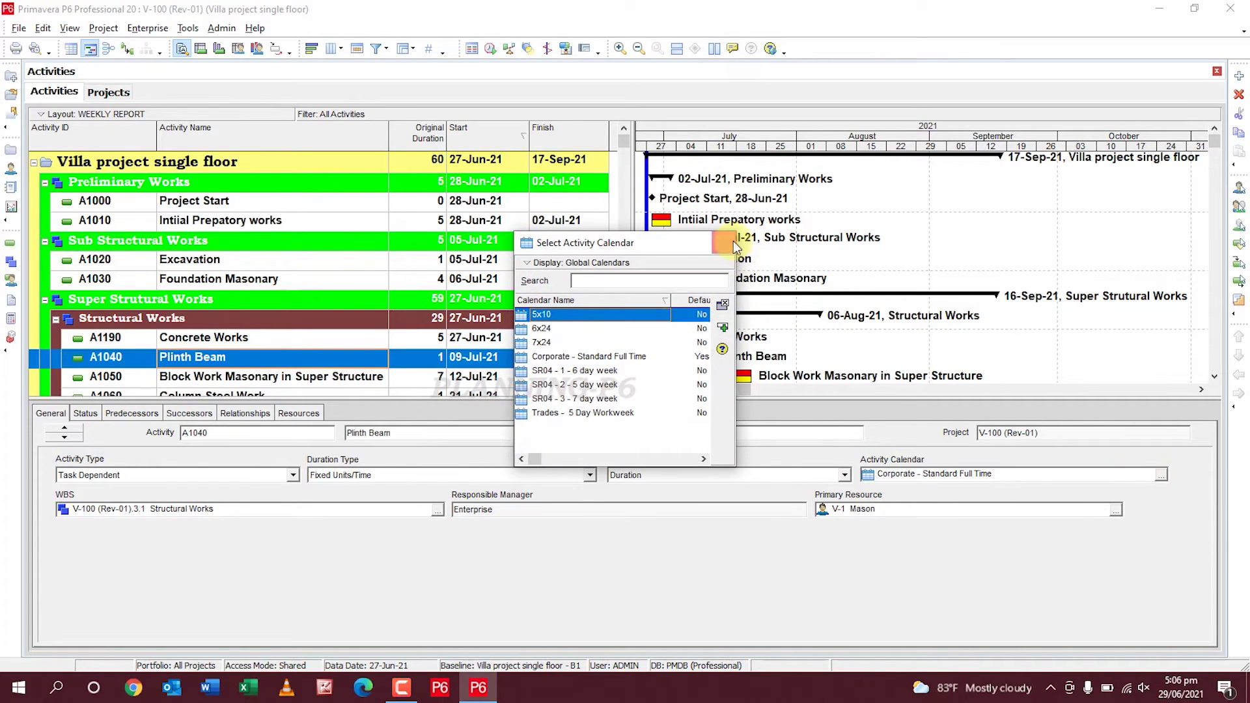
{"action": "left_click", "coordinate": [724, 242]}
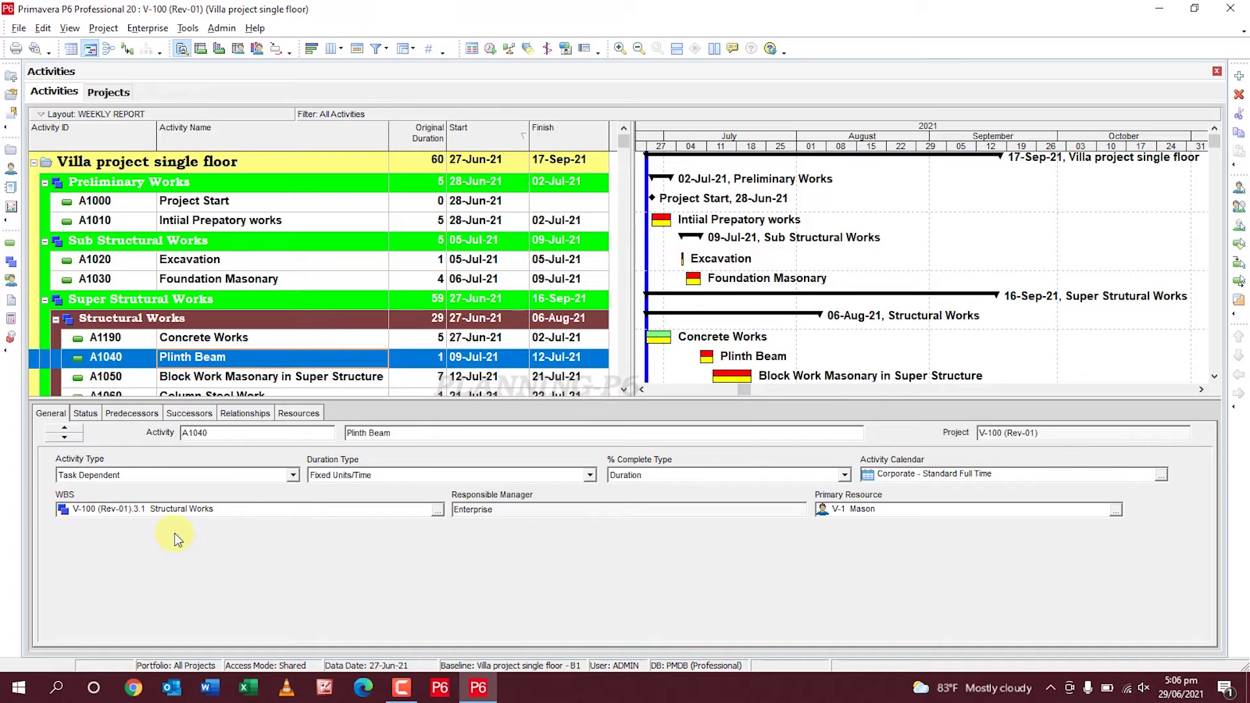
Review the WBS choices, responsible manager and primary resource choices for the Plinth Beam activity without changing them.
{"action": "left_click", "coordinate": [437, 512]}
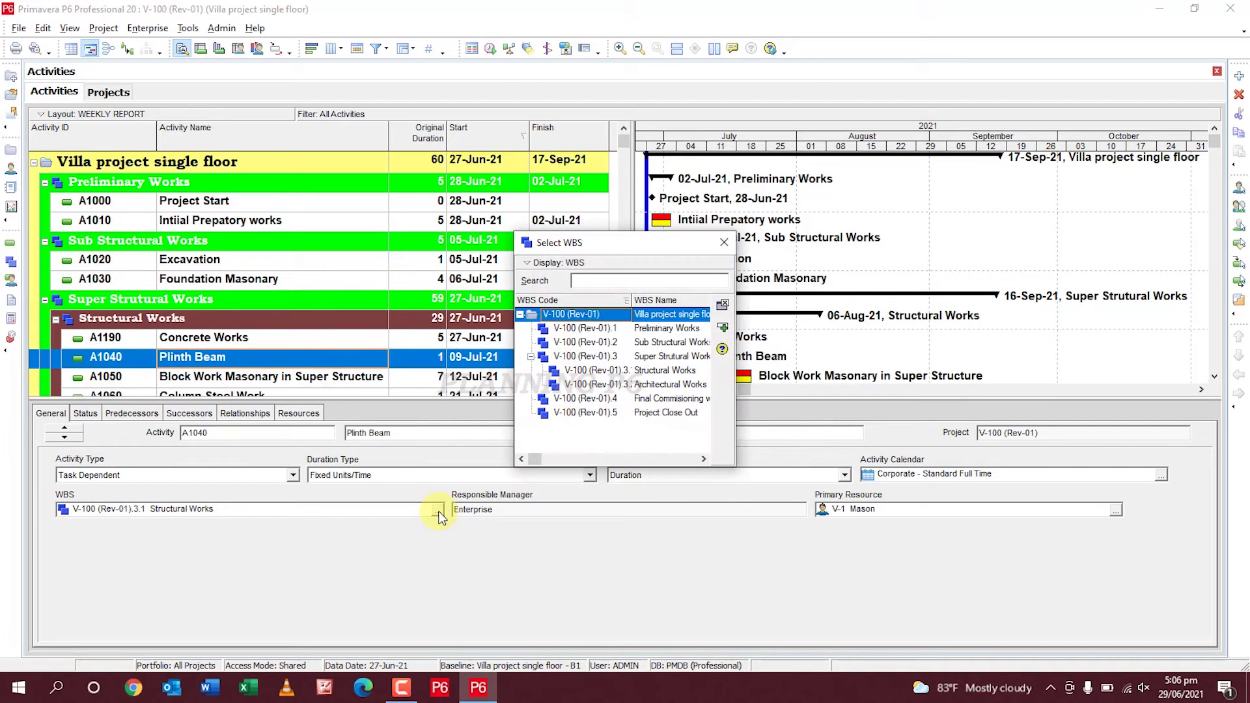
{"action": "left_click", "coordinate": [724, 242]}
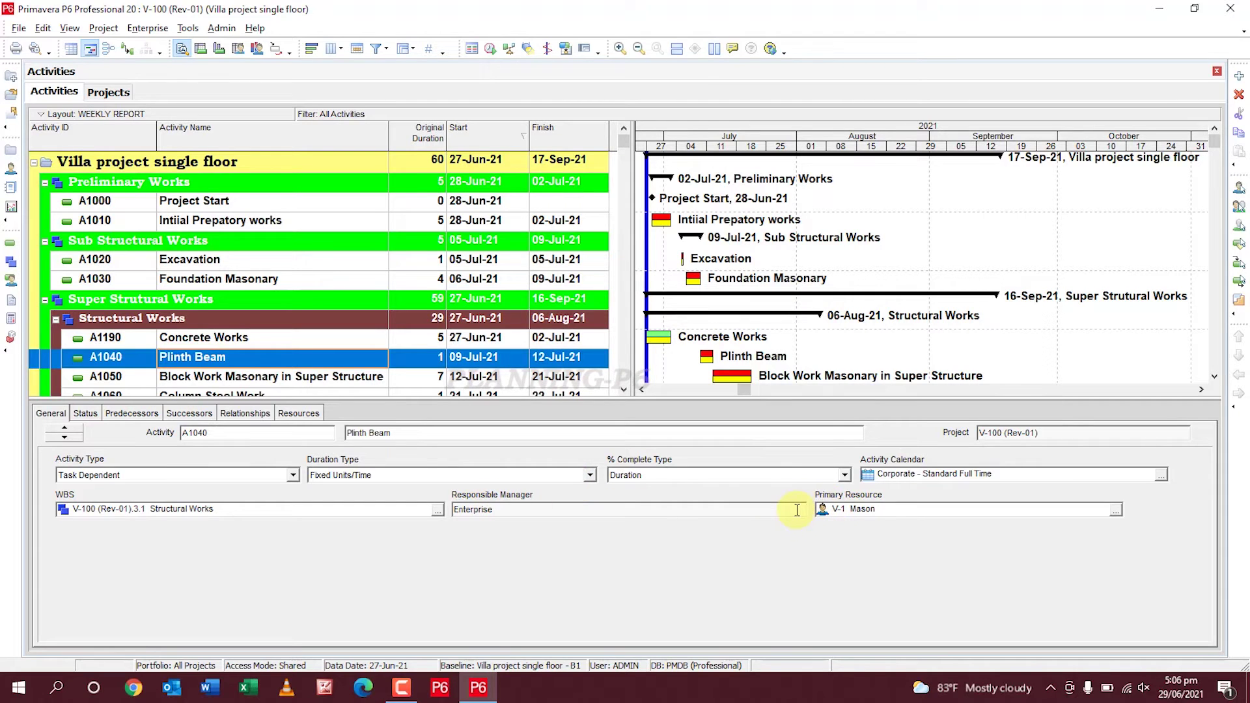
{"action": "double_click", "coordinate": [470, 509]}
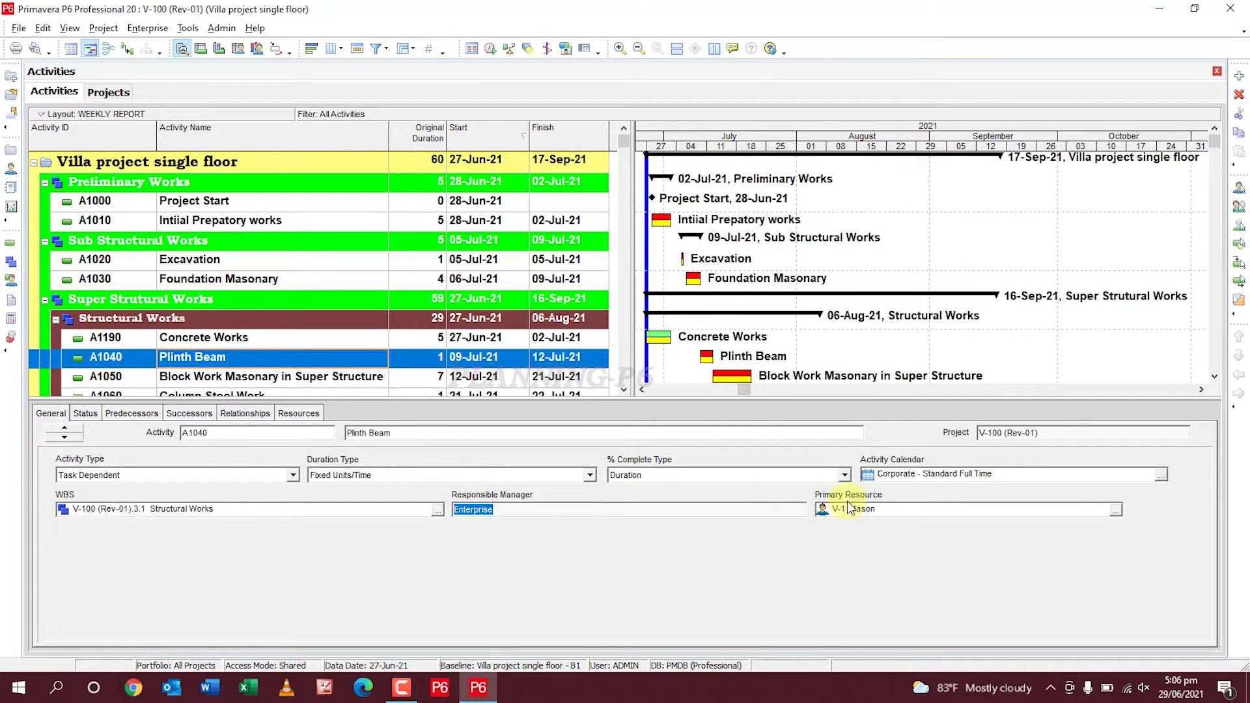
{"action": "left_click", "coordinate": [886, 509]}
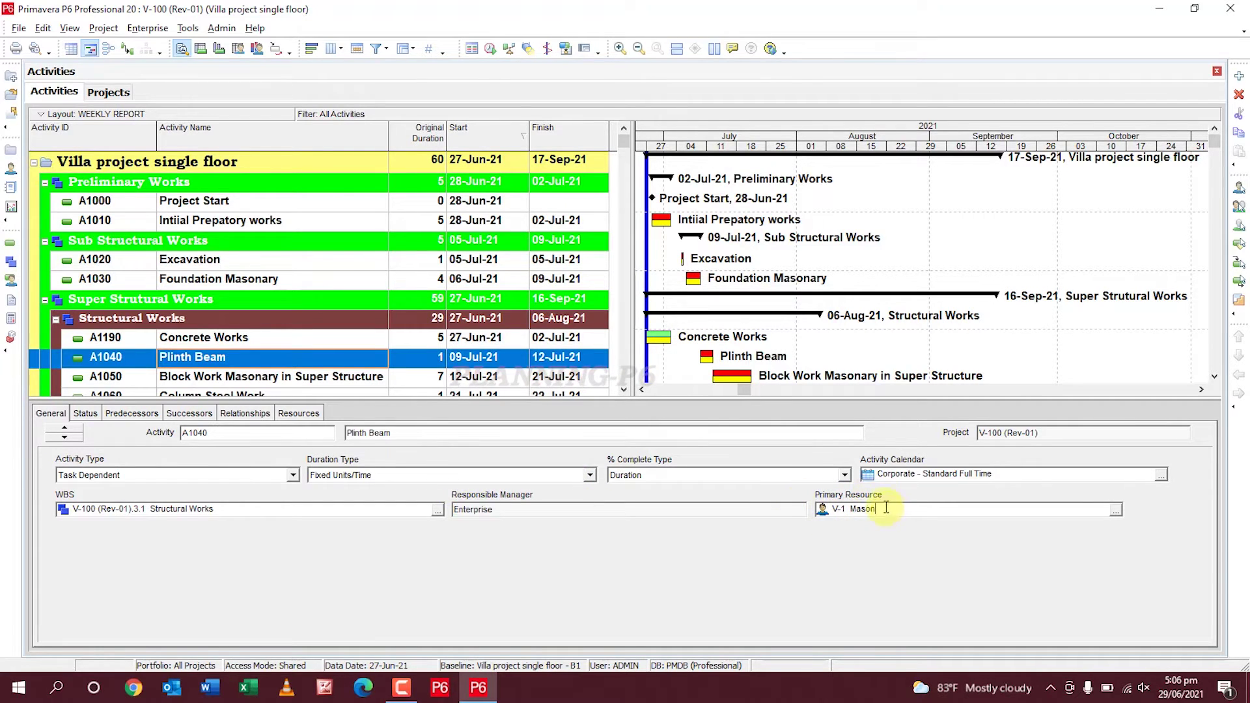
{"action": "left_click", "coordinate": [1117, 512]}
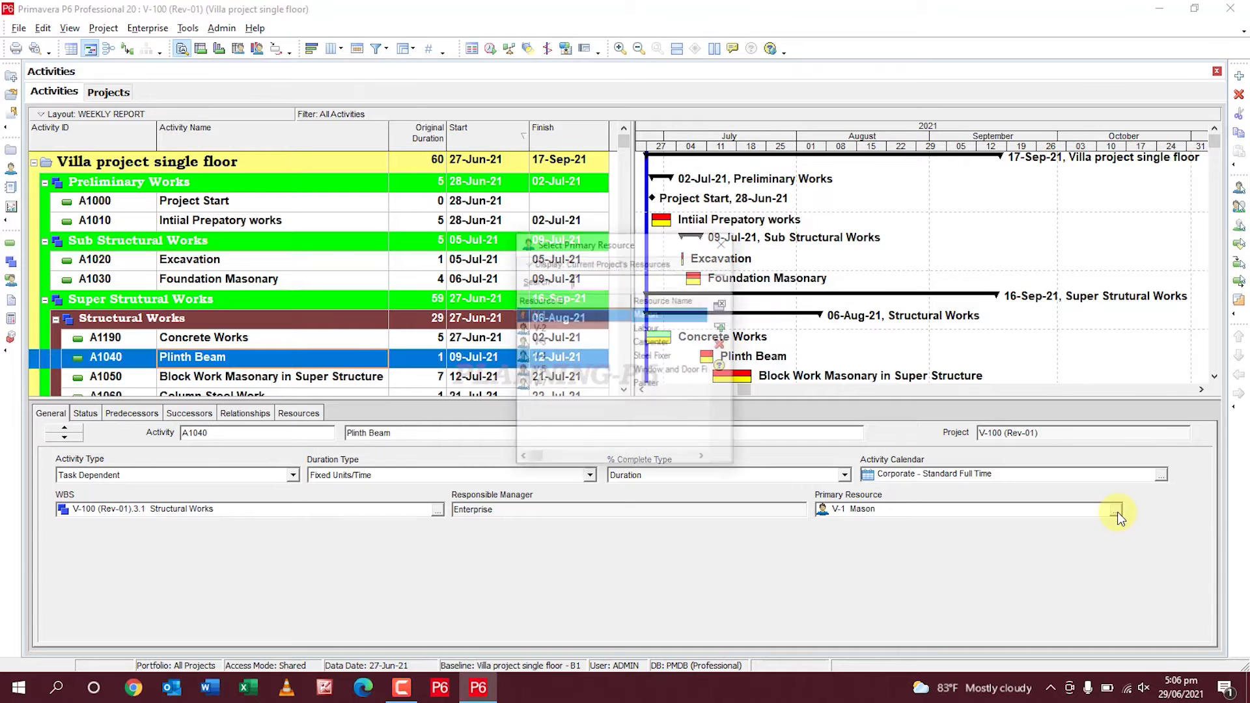
{"action": "left_click", "coordinate": [724, 242]}
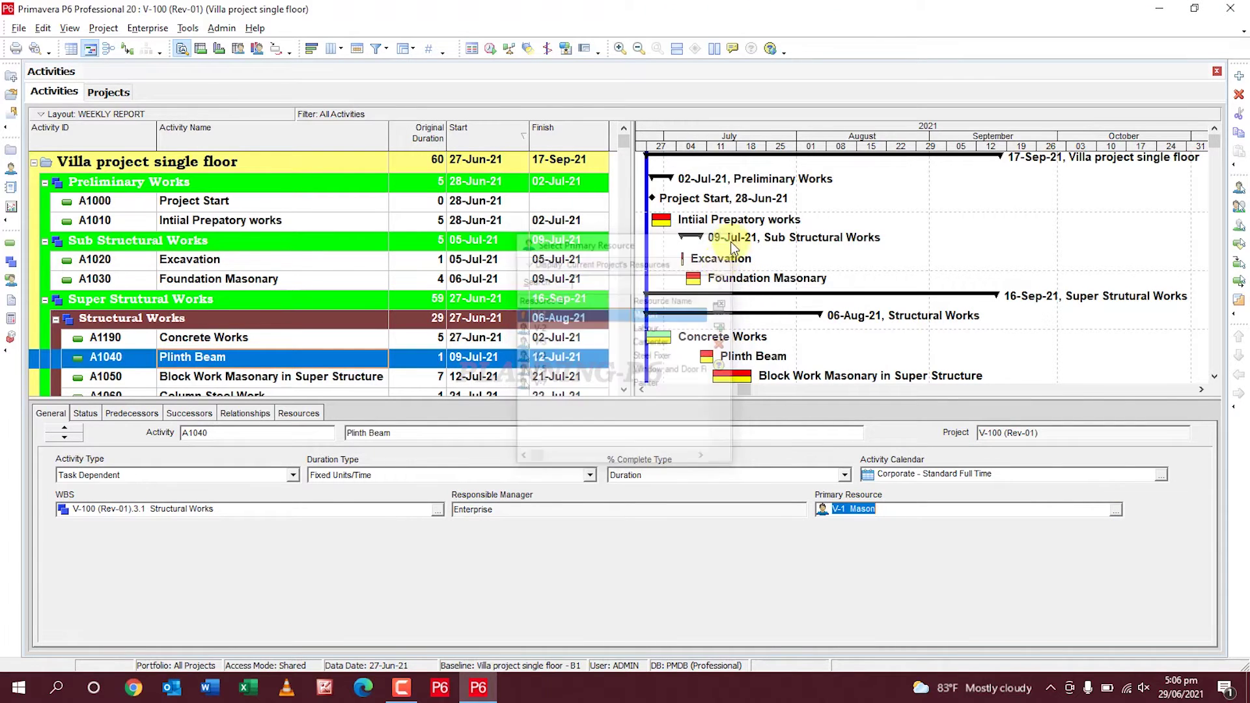
View the Plinth Beam's status details and trace its predecessors back through Foundation Masonary to Excavation.
{"action": "left_click", "coordinate": [78, 418]}
{"action": "left_click", "coordinate": [183, 476]}
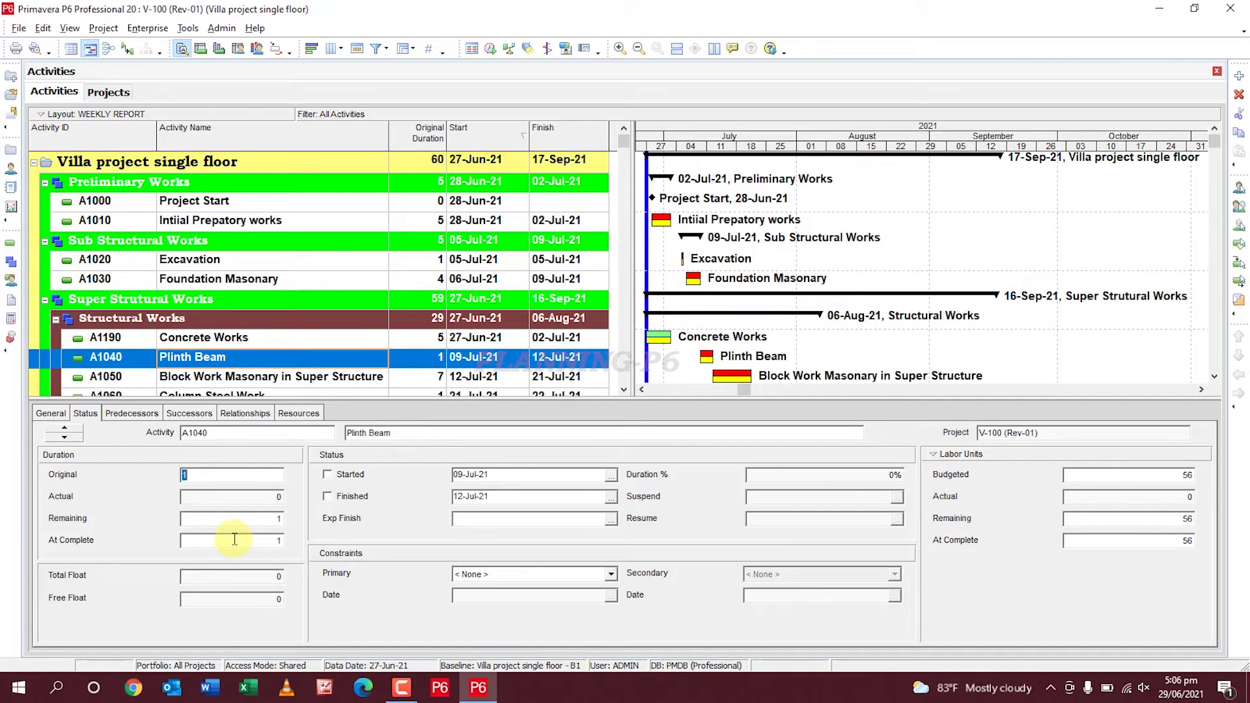
{"action": "left_click", "coordinate": [132, 414]}
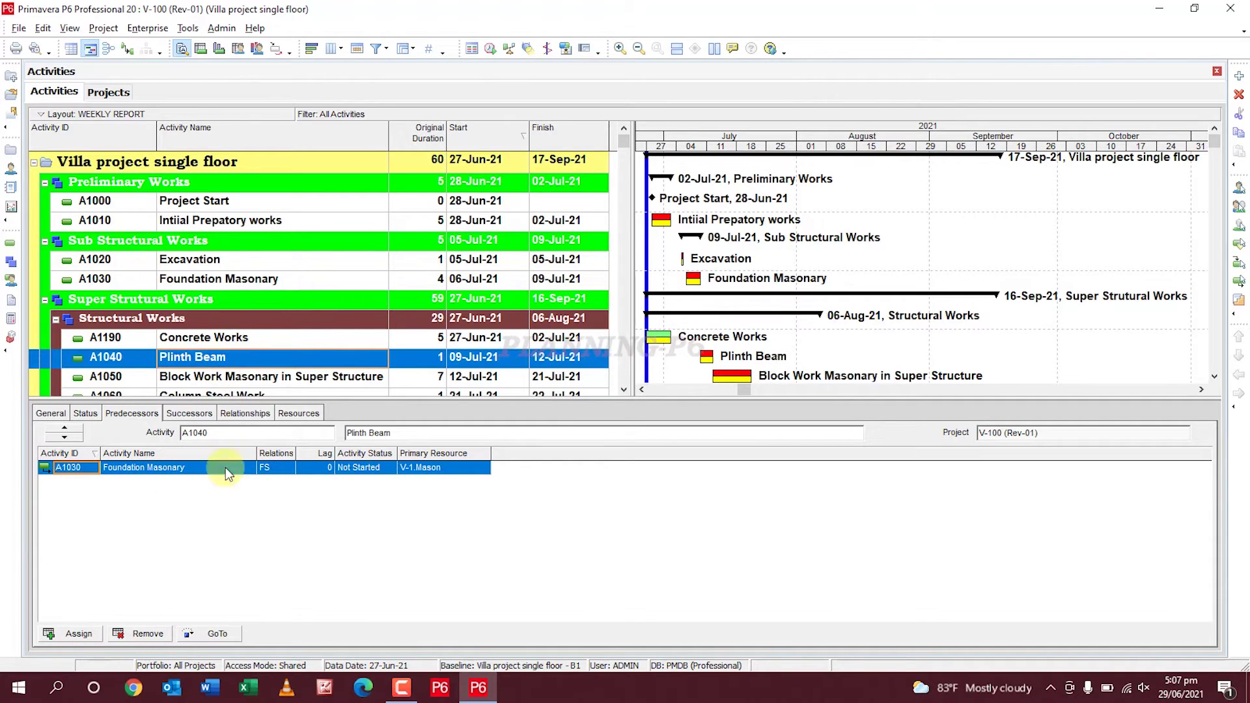
{"action": "left_click", "coordinate": [201, 632]}
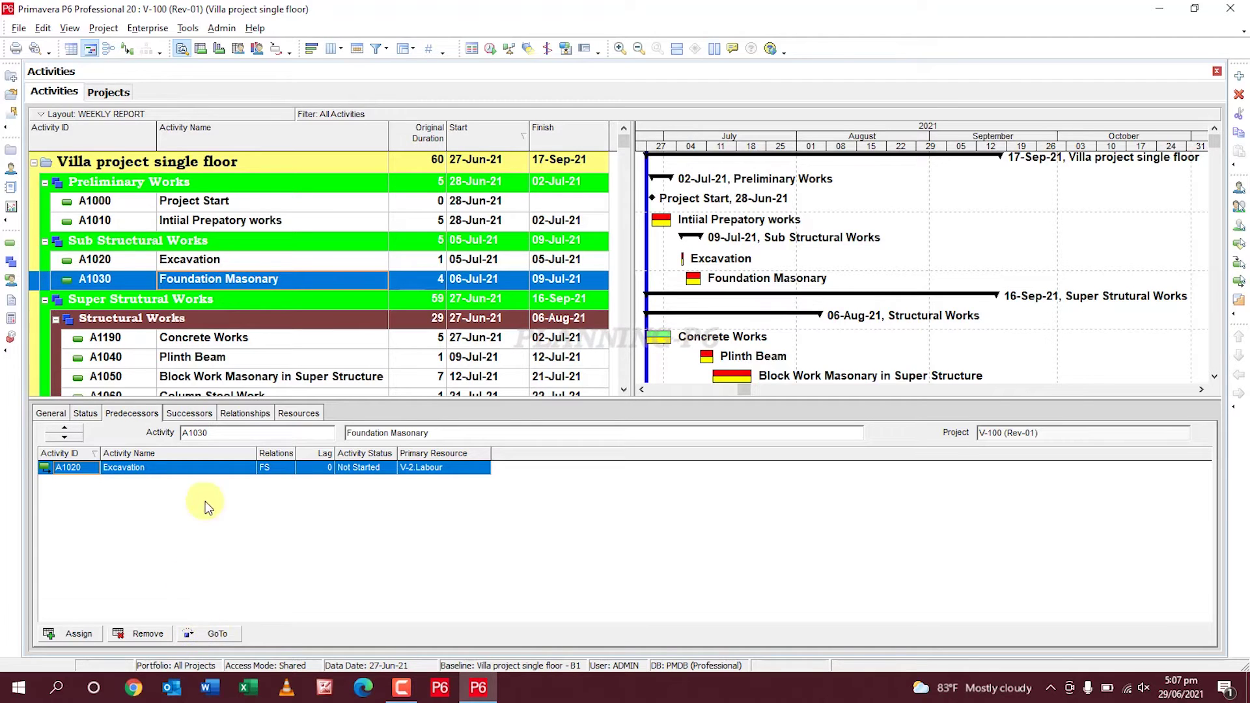
{"action": "left_click", "coordinate": [219, 633]}
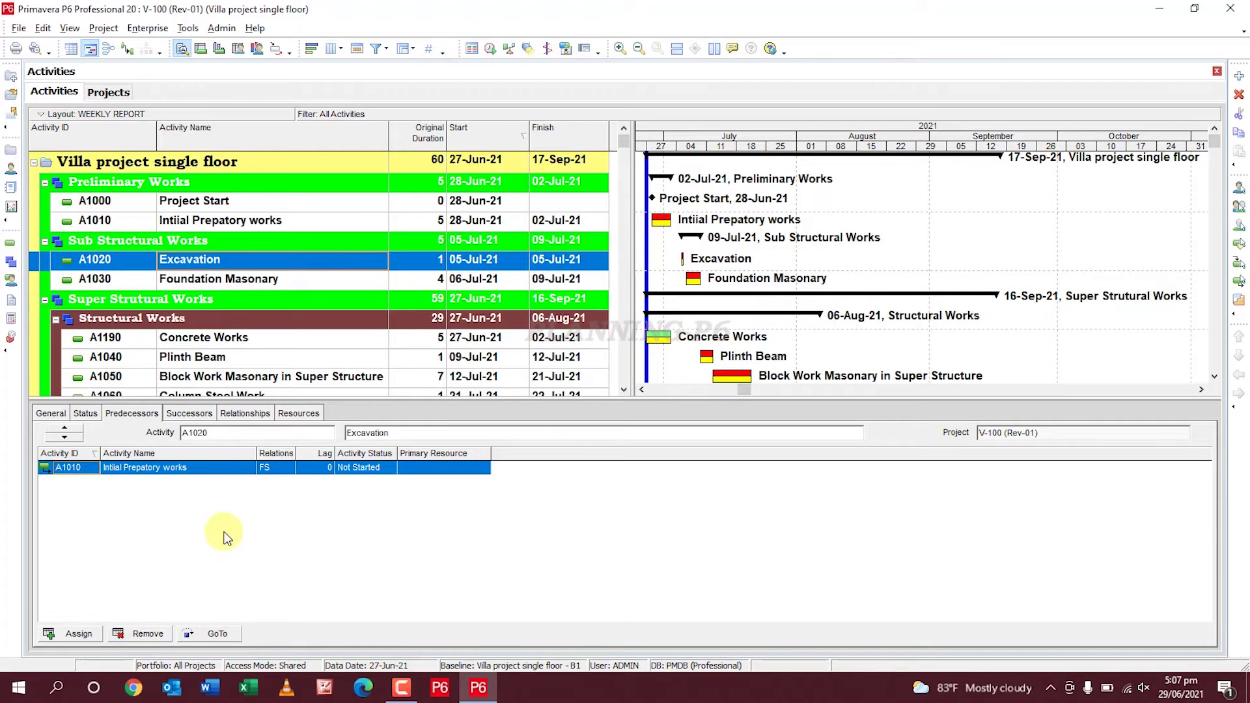
Follow the Excavation activity's successor to Foundation Masonary and view that activity's predecessors and successors together.
{"action": "left_click", "coordinate": [197, 417]}
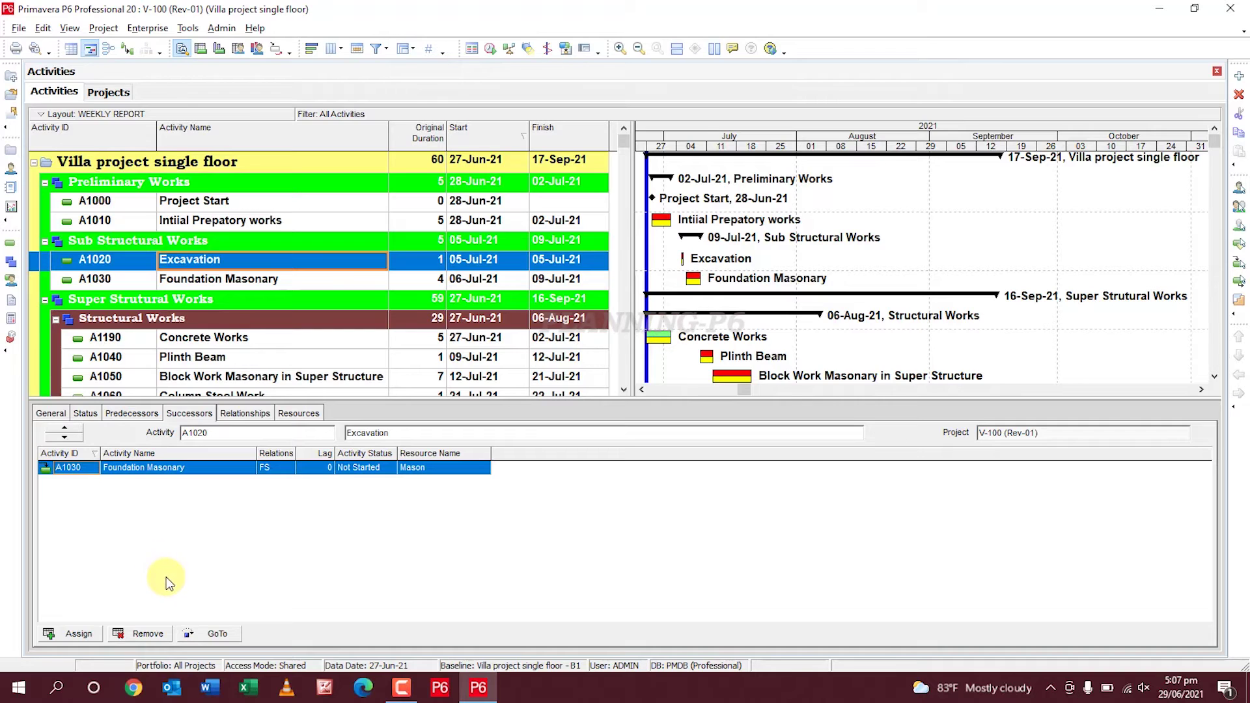
{"action": "left_click", "coordinate": [203, 634]}
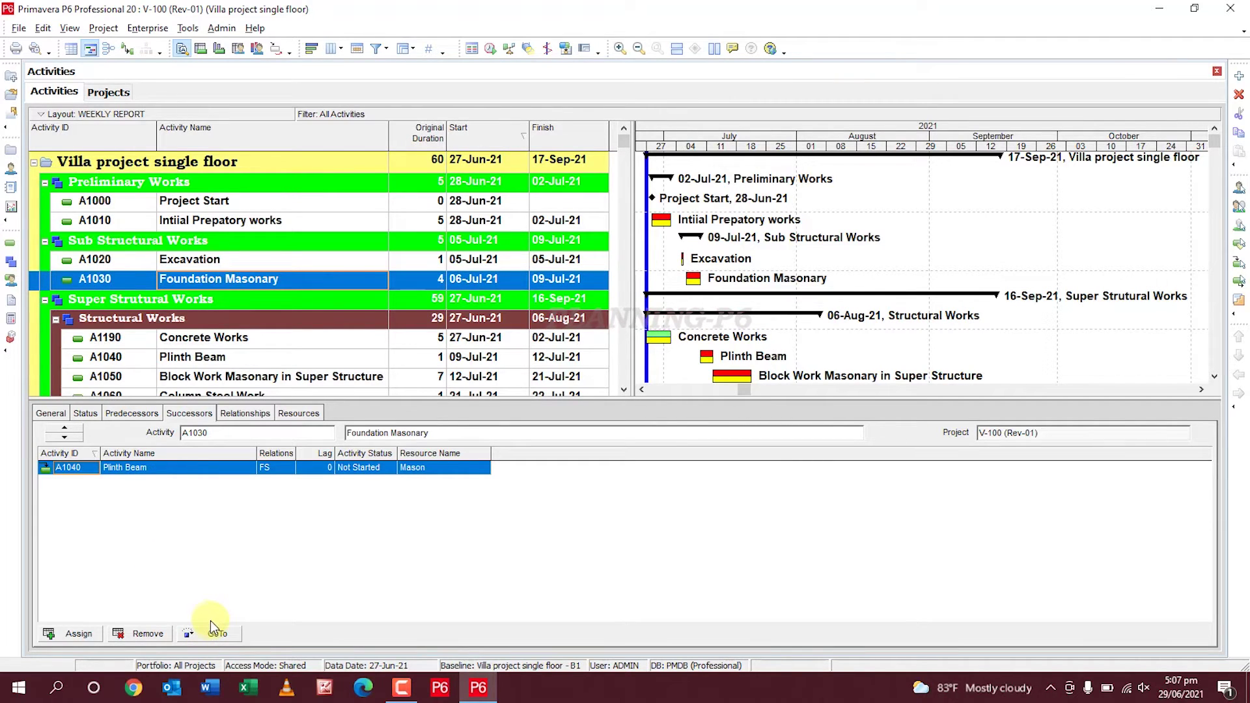
{"action": "left_click", "coordinate": [247, 415]}
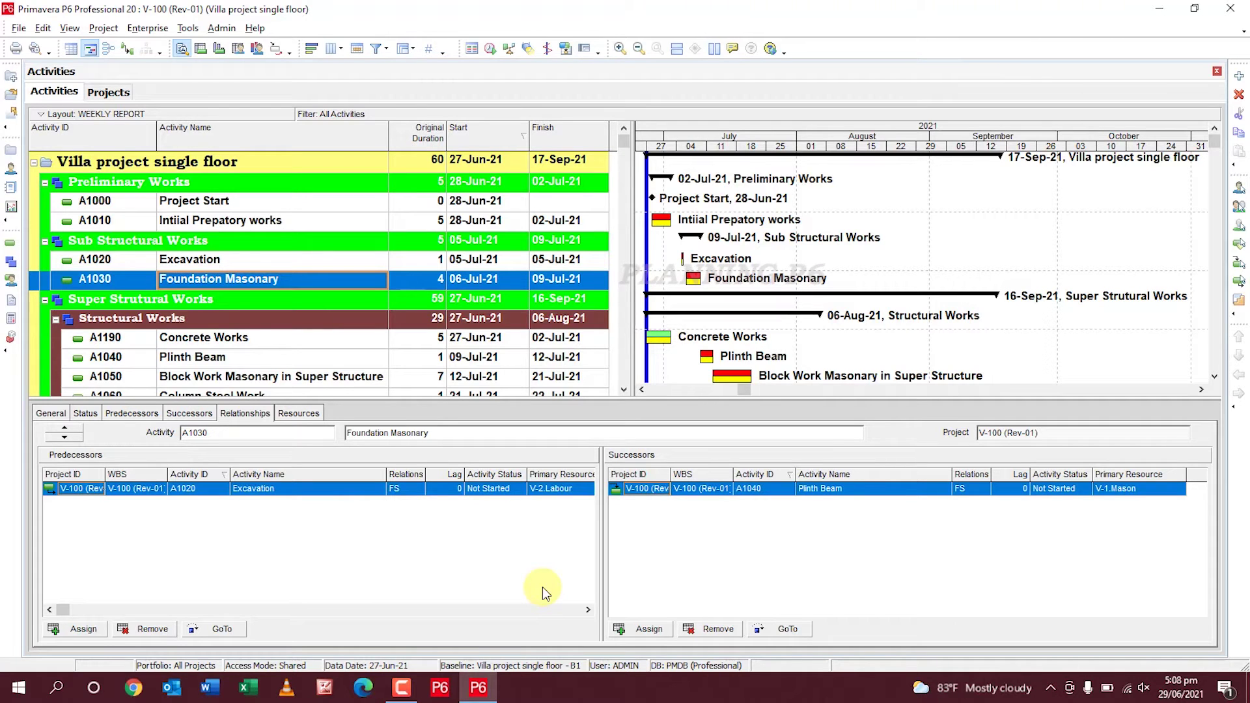
Show the resources assigned to Foundation Masonary and widen the Primary Resource, Resource Type and Remaining Units / Time columns.
{"action": "left_click", "coordinate": [306, 417]}
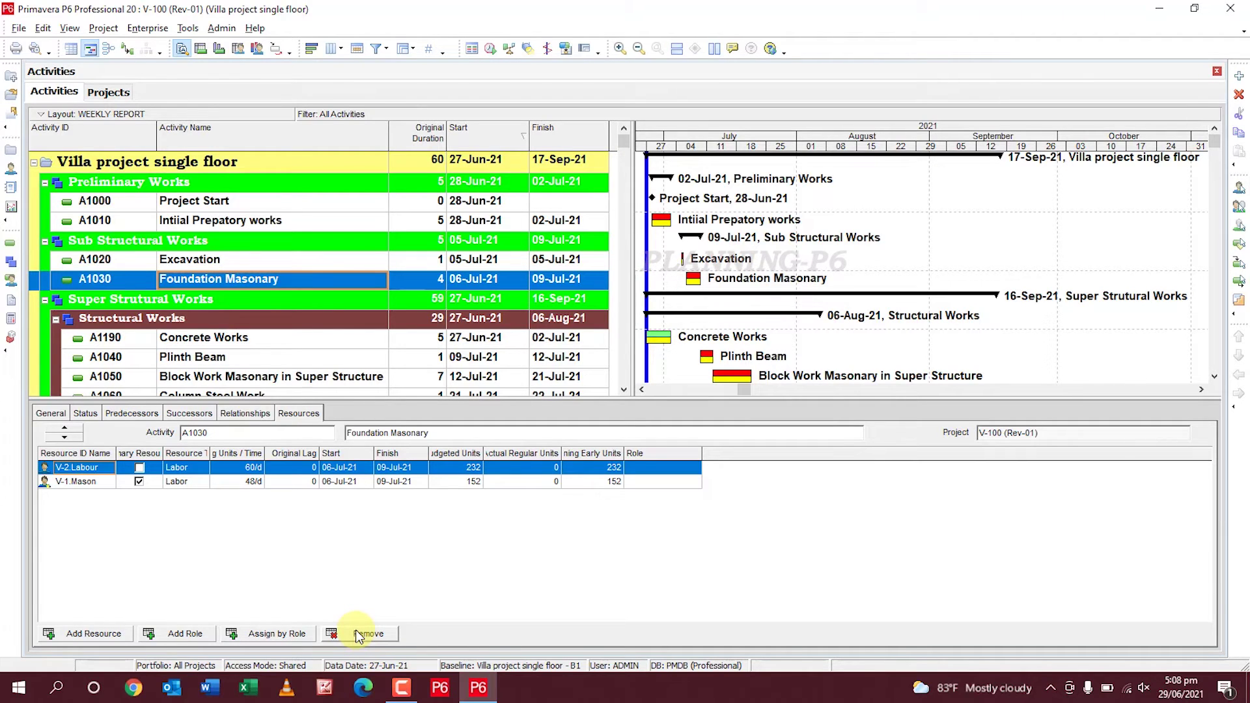
{"action": "left_click", "coordinate": [196, 469]}
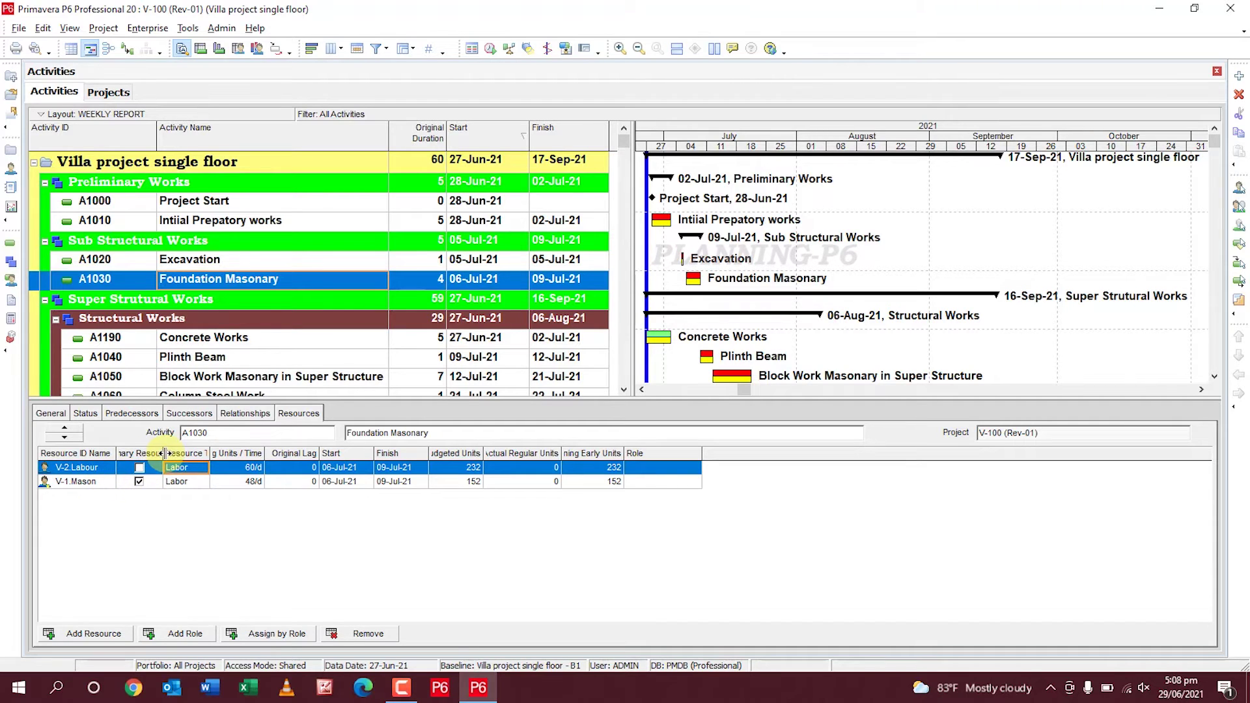
{"action": "left_click_drag", "start_coordinate": [208, 453], "coordinate": [396, 454]}
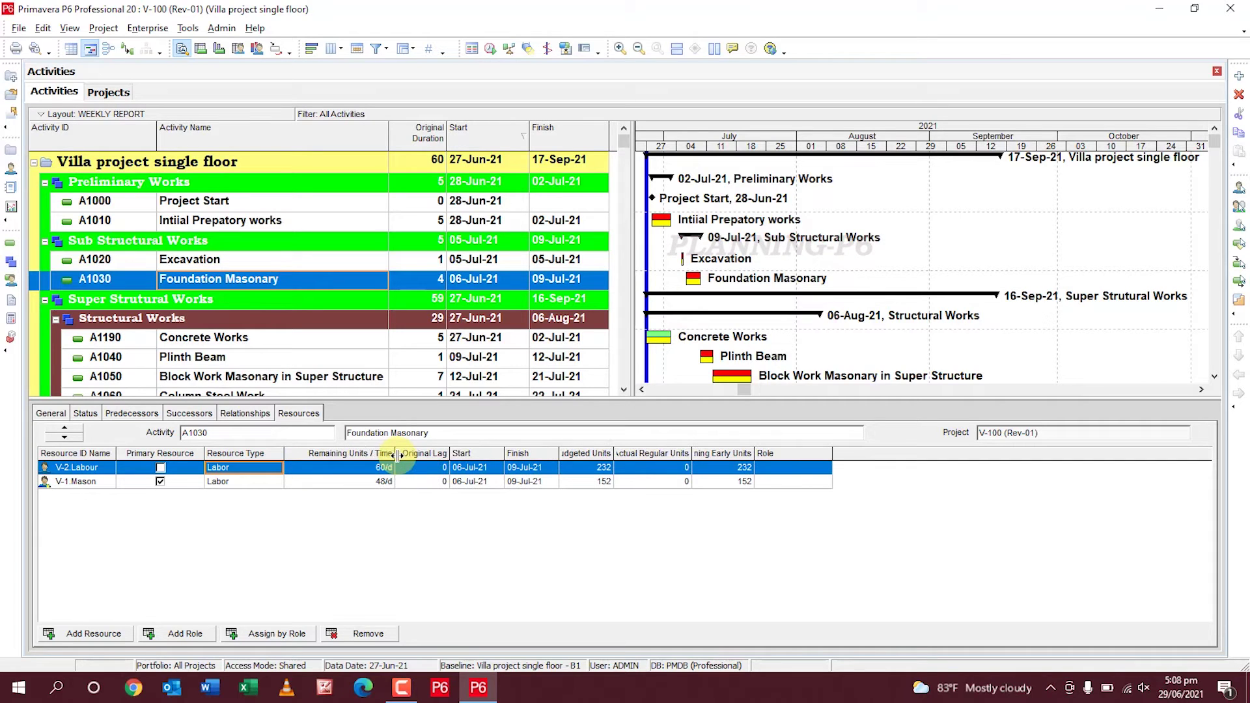
Check the V-2.Labour assignment's lag, dates and units, and widen the Budgeted Units and Actual Regular Units columns.
{"action": "double_click", "coordinate": [432, 467]}
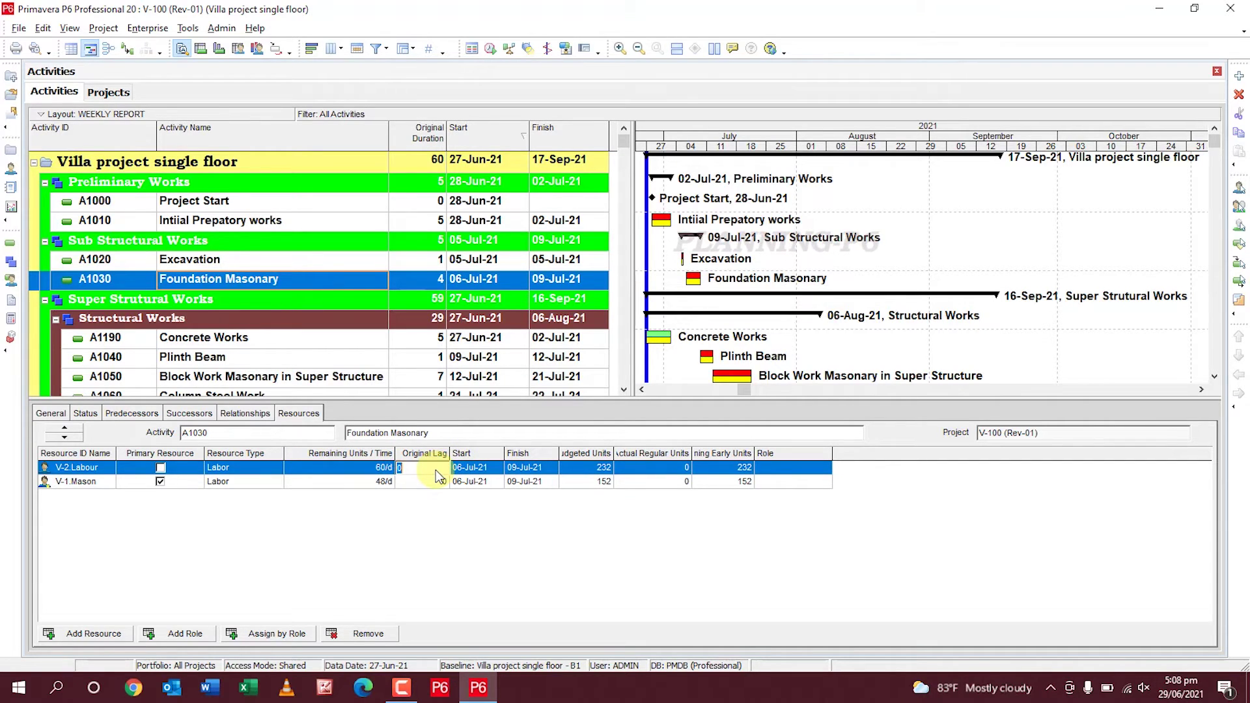
{"action": "left_click", "coordinate": [471, 469]}
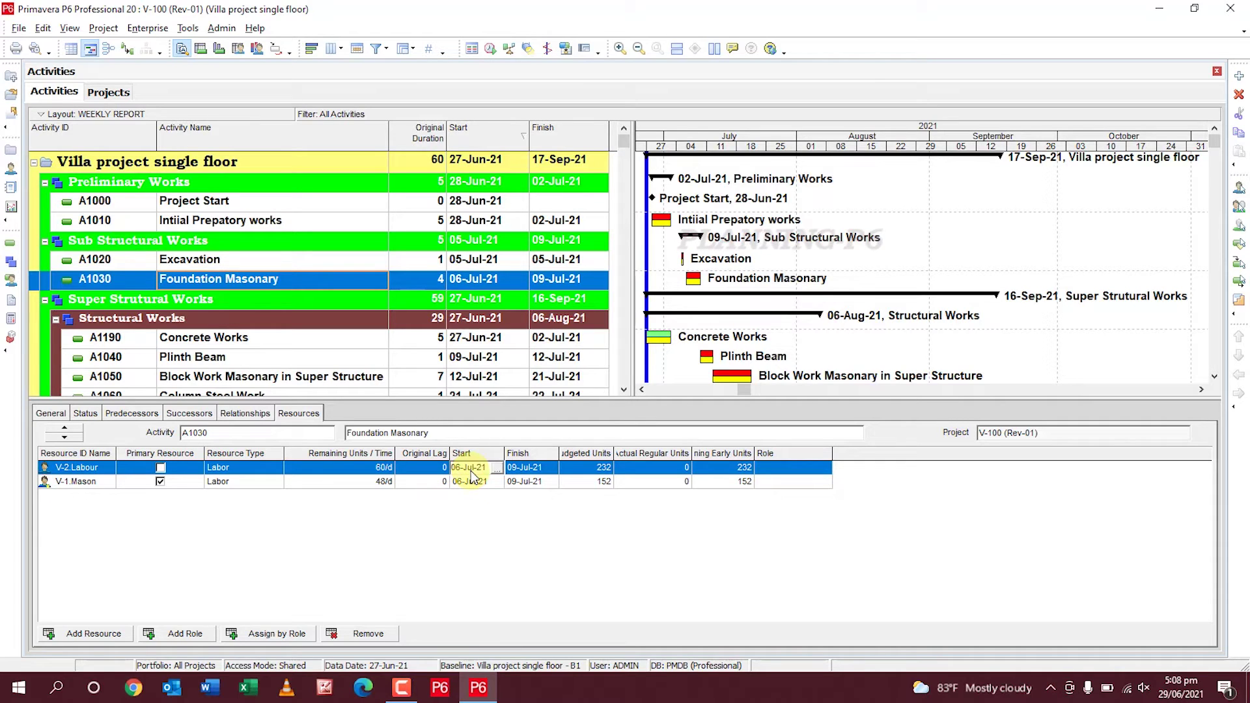
{"action": "left_click", "coordinate": [543, 467]}
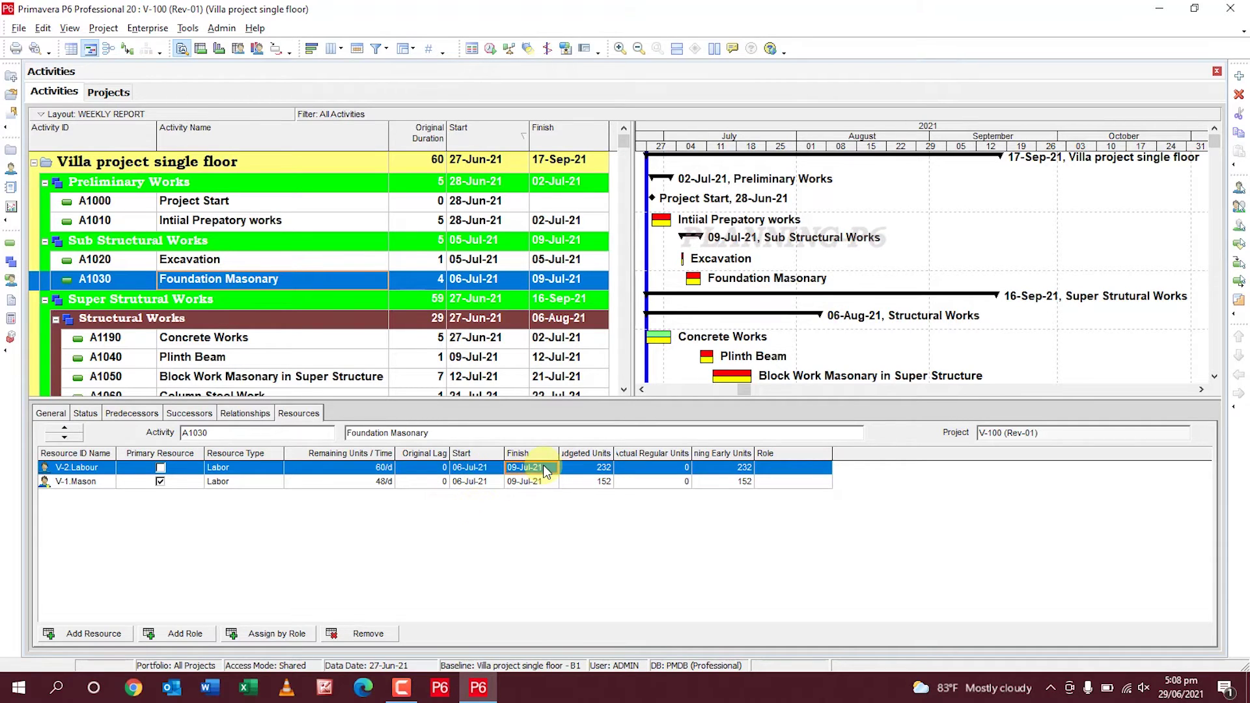
{"action": "left_click", "coordinate": [592, 468]}
{"action": "left_click_drag", "start_coordinate": [615, 450], "coordinate": [636, 451]}
{"action": "left_click", "coordinate": [712, 455]}
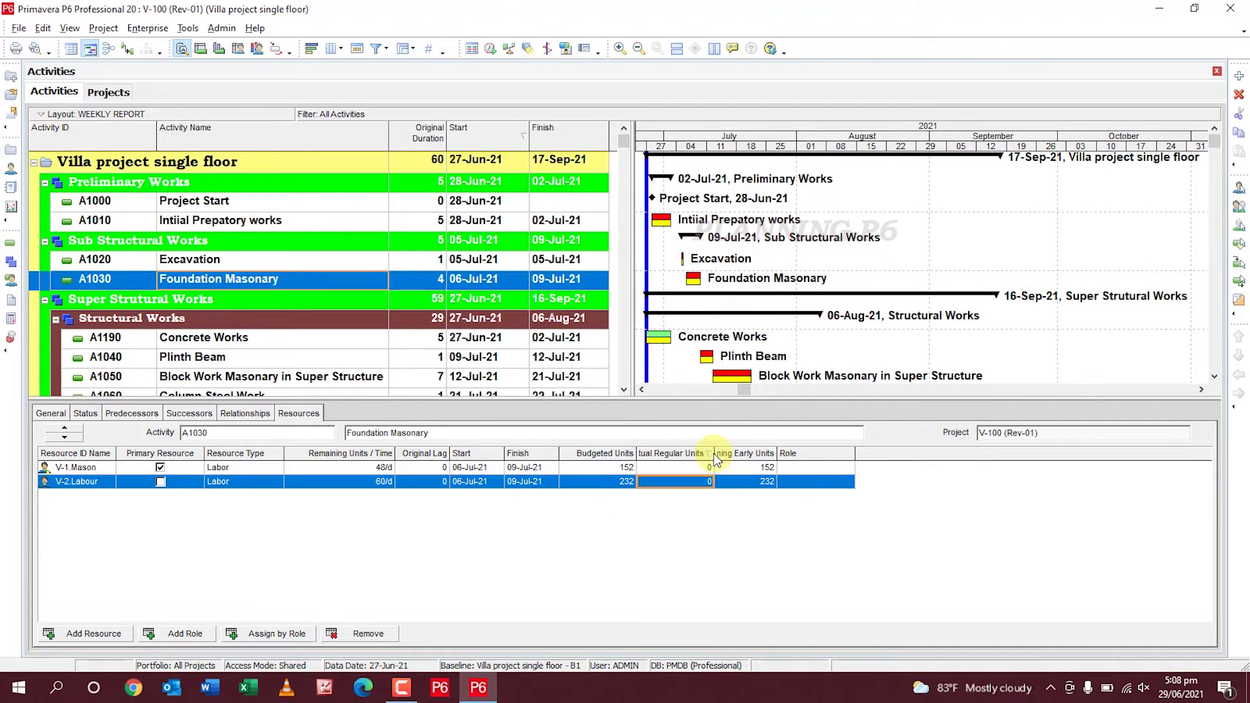
{"action": "double_click", "coordinate": [713, 453]}
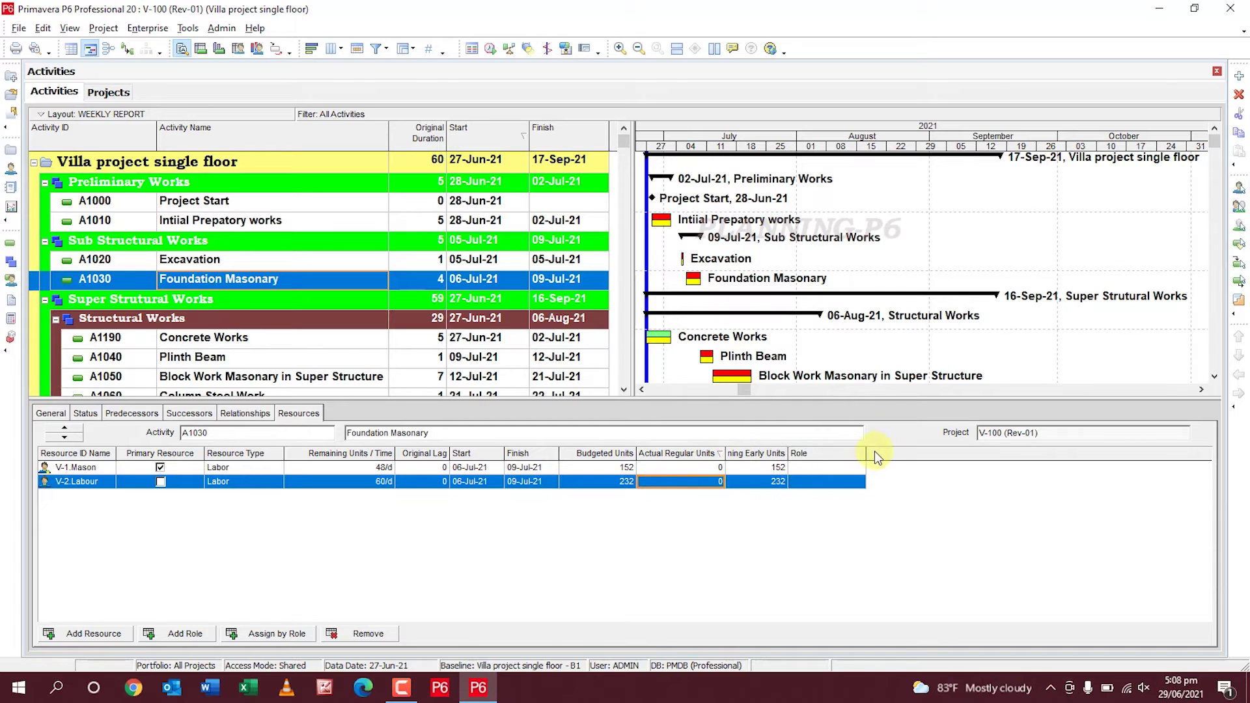
Open the resource column customization and examine the available options under Costs, Dates, Durations, General and Percent Completes.
{"action": "right_click", "coordinate": [877, 455]}
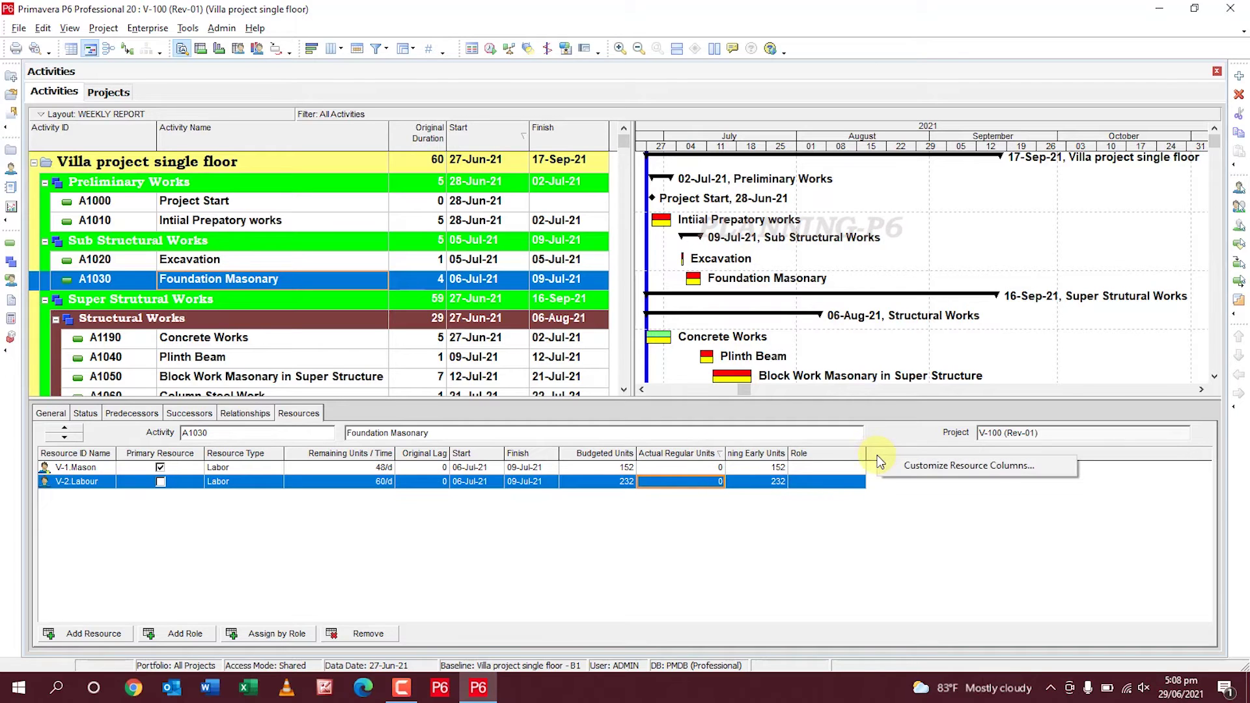
{"action": "left_click", "coordinate": [913, 469]}
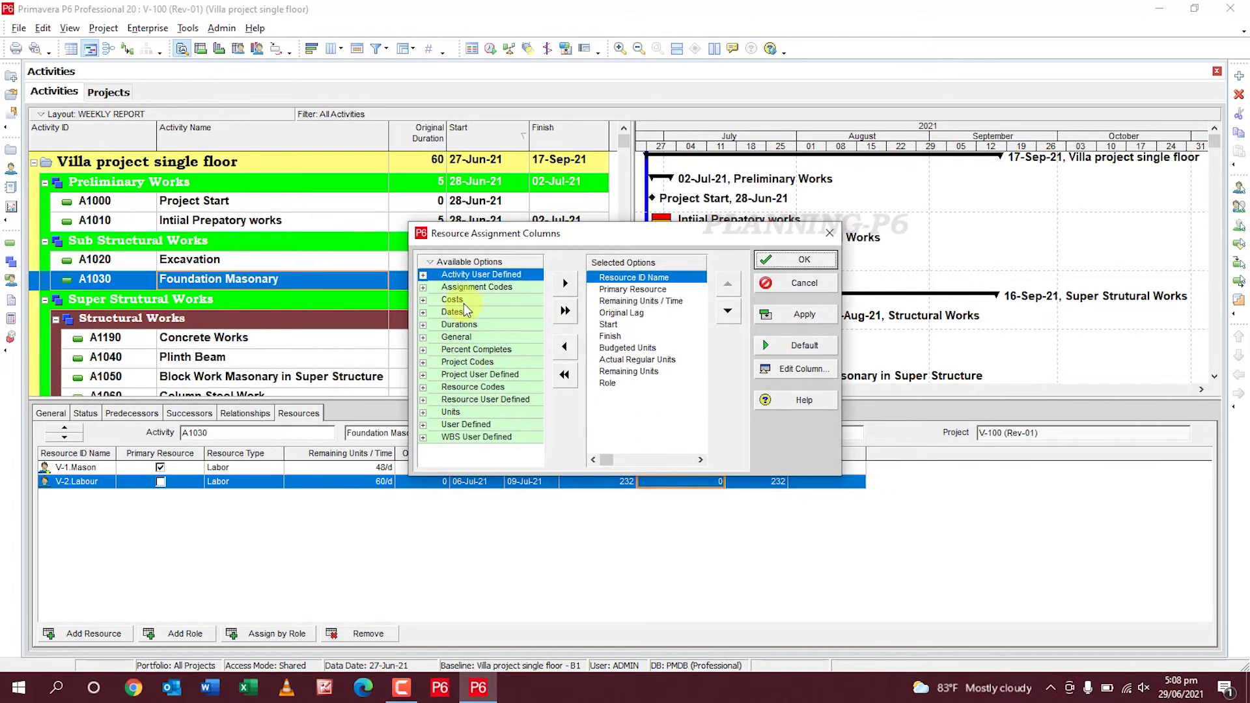
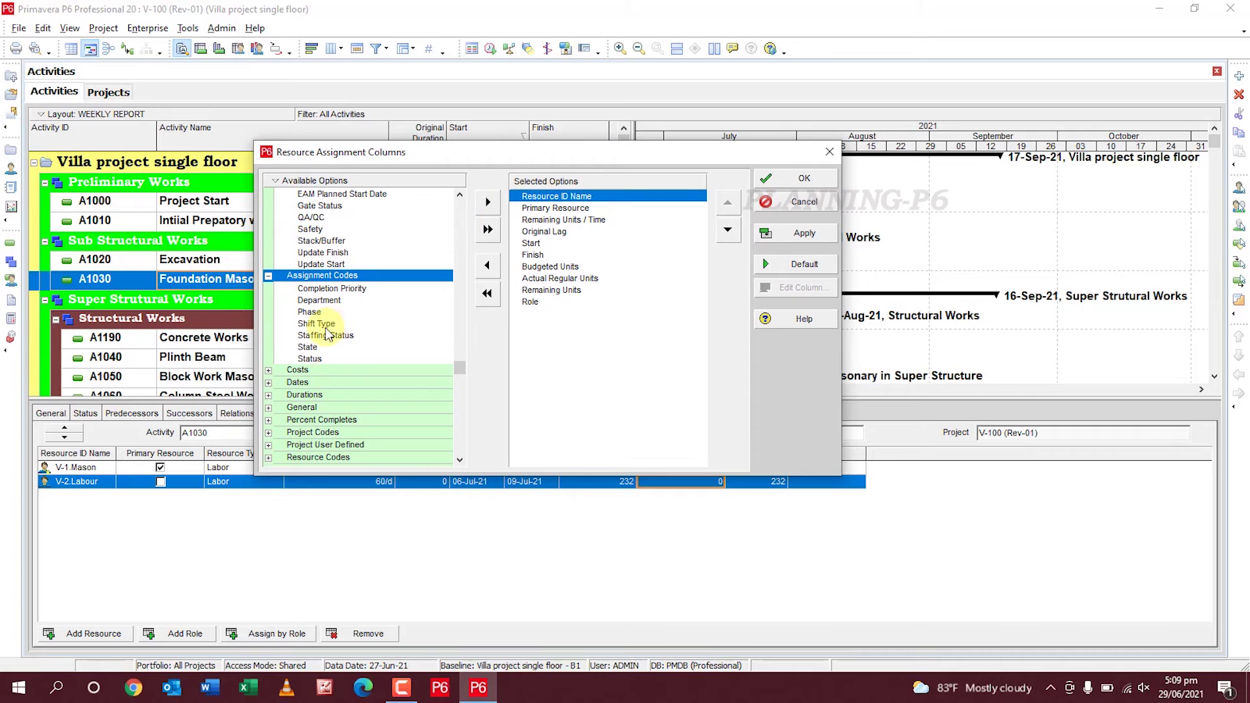
{"action": "left_click", "coordinate": [269, 370]}
{"action": "scroll", "coordinate": [277, 384], "scroll_direction": "down", "scroll_amount": 2}
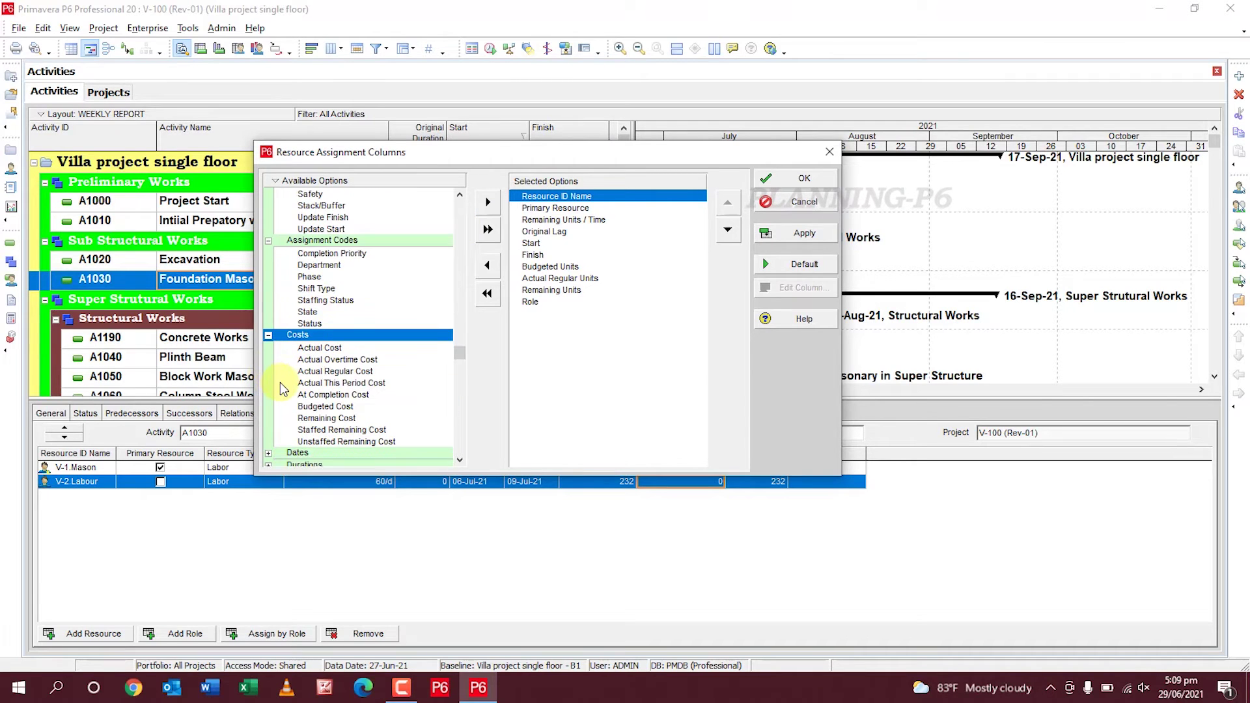
{"action": "left_click", "coordinate": [269, 393]}
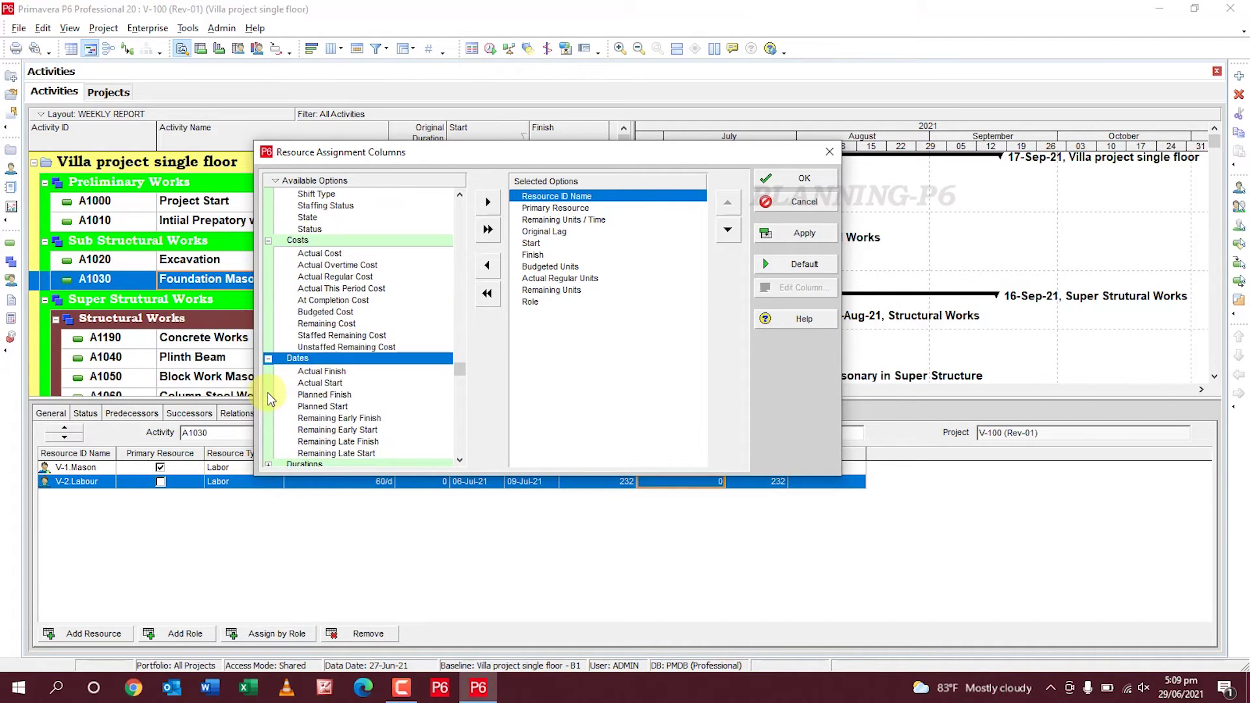
{"action": "scroll", "coordinate": [277, 410], "scroll_direction": "down", "scroll_amount": 2}
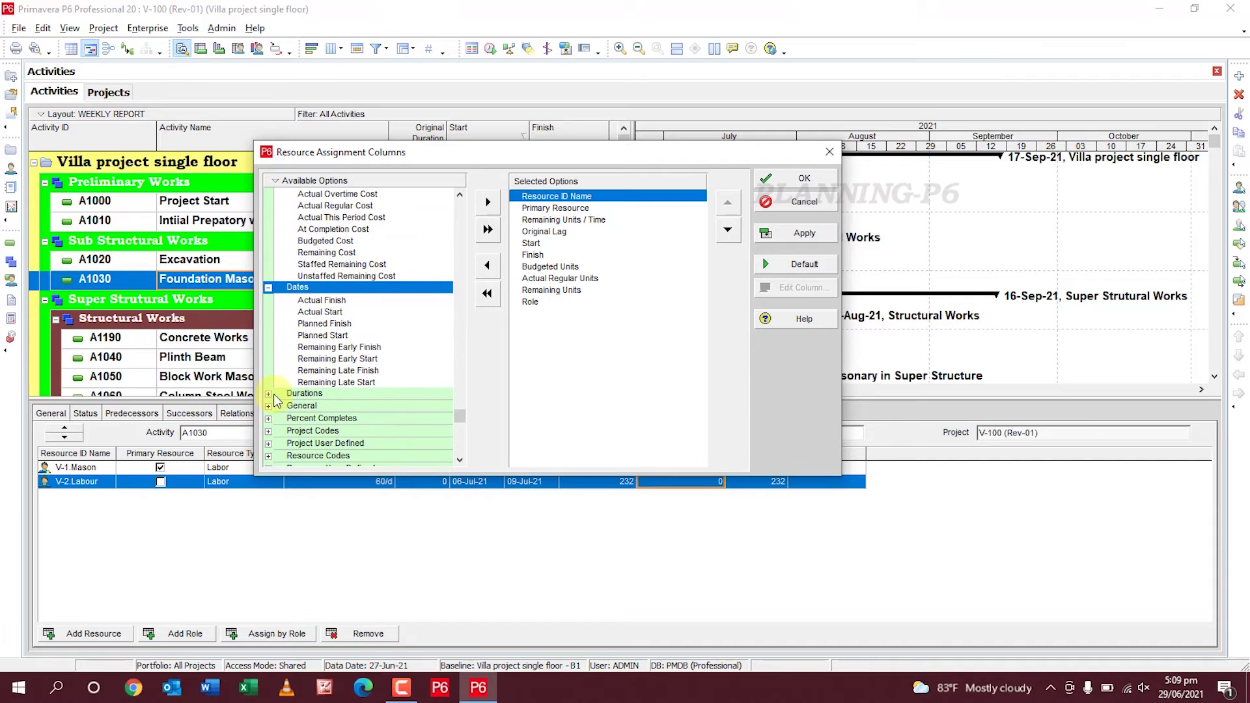
{"action": "left_click", "coordinate": [269, 394]}
{"action": "scroll", "coordinate": [280, 397], "scroll_direction": "down", "scroll_amount": 3}
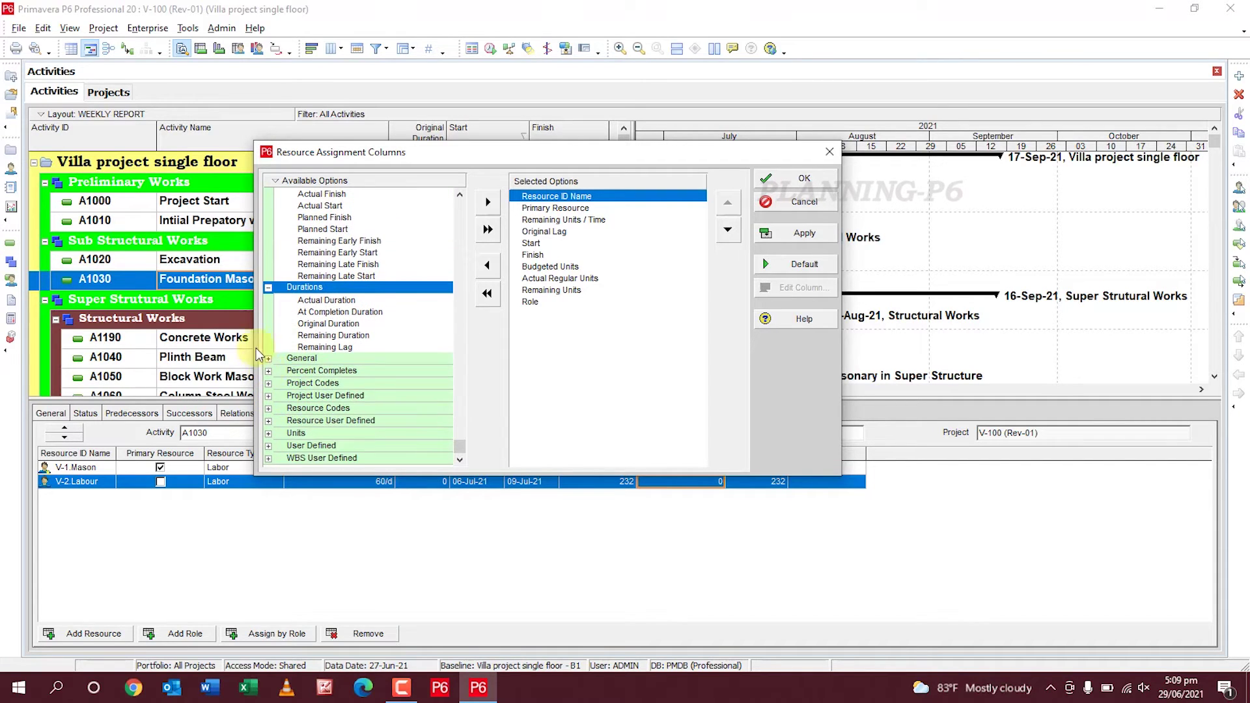
{"action": "left_click", "coordinate": [268, 359]}
{"action": "scroll", "coordinate": [280, 365], "scroll_direction": "down", "scroll_amount": 4}
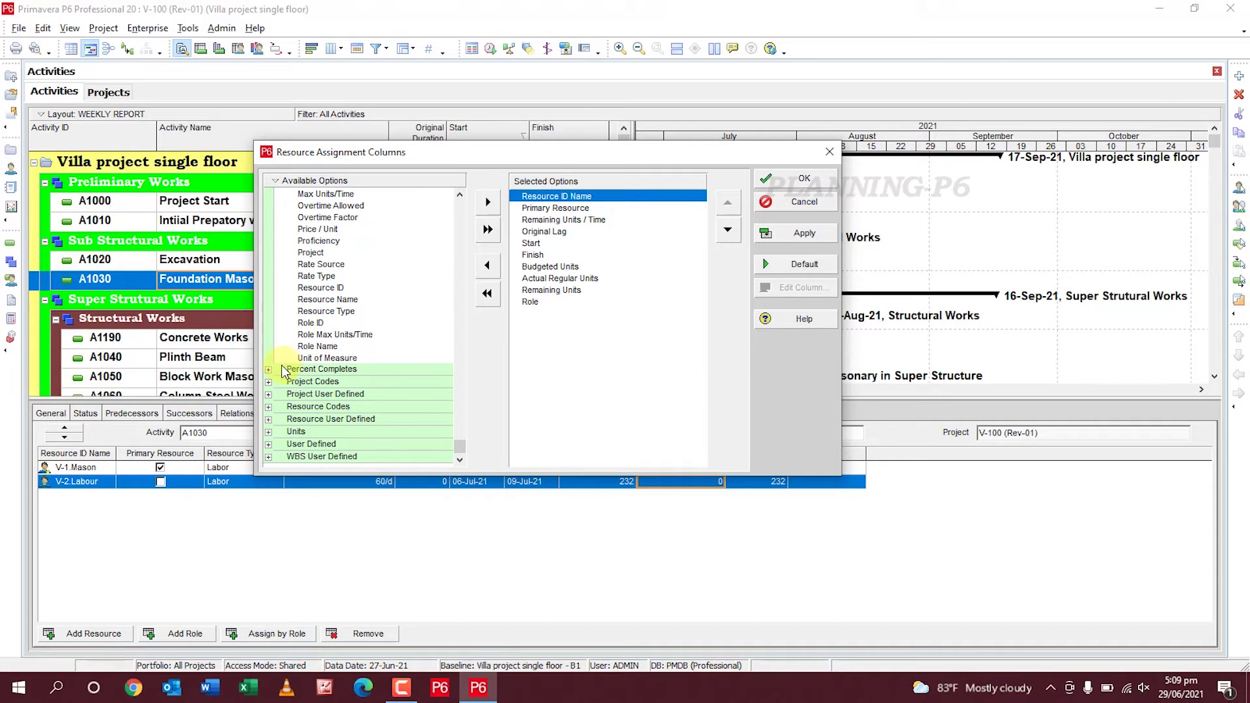
{"action": "left_click", "coordinate": [269, 370]}
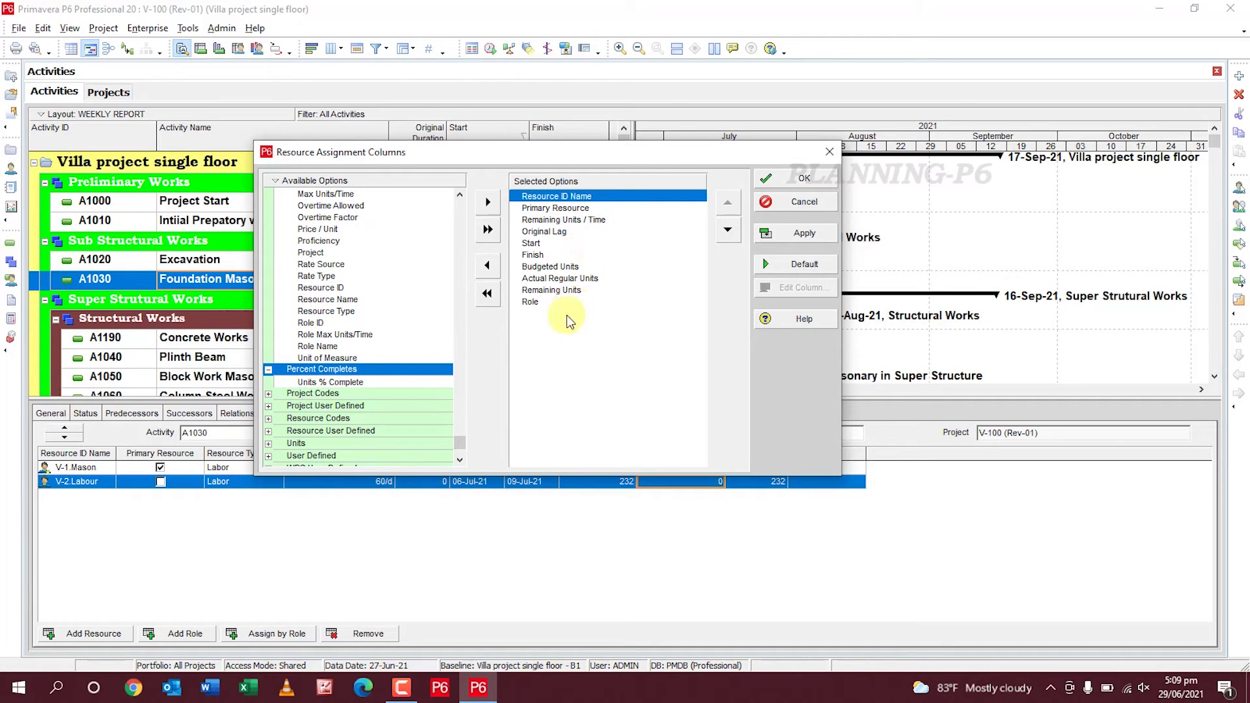
Remove Role and Actual Regular Units from the selected resource assignment columns and apply the change.
{"action": "left_click", "coordinate": [534, 304]}
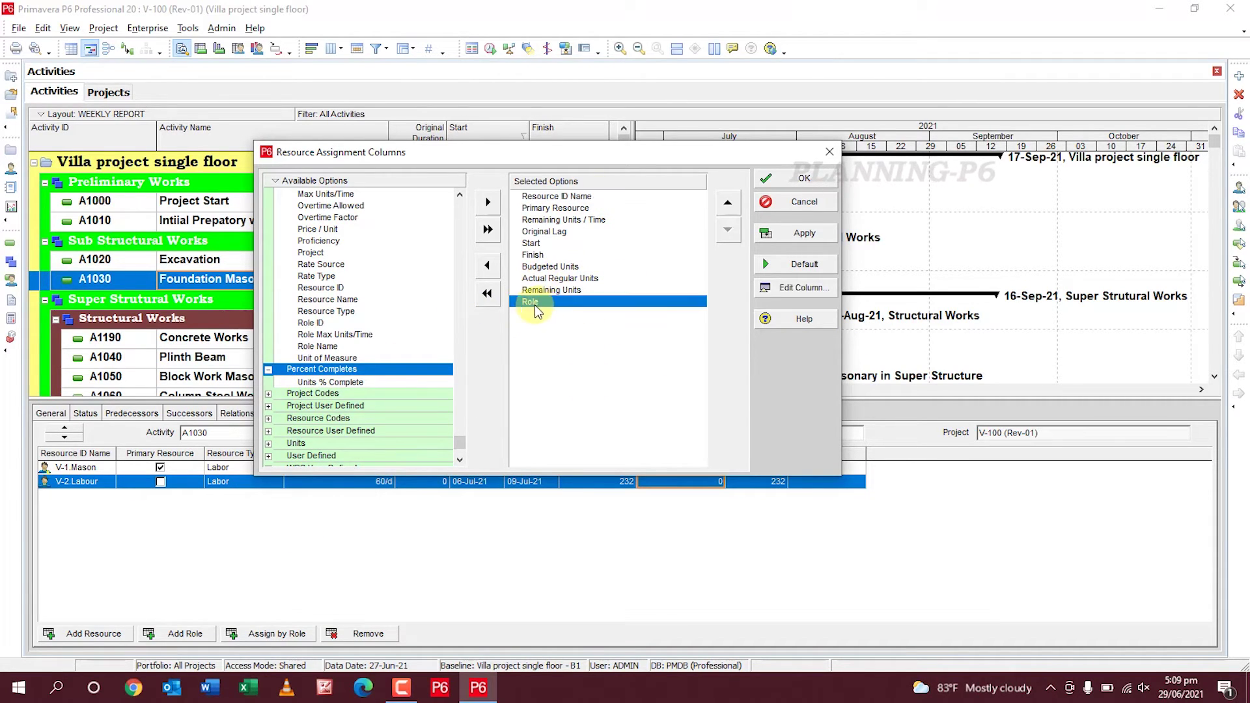
{"action": "left_click", "coordinate": [490, 267]}
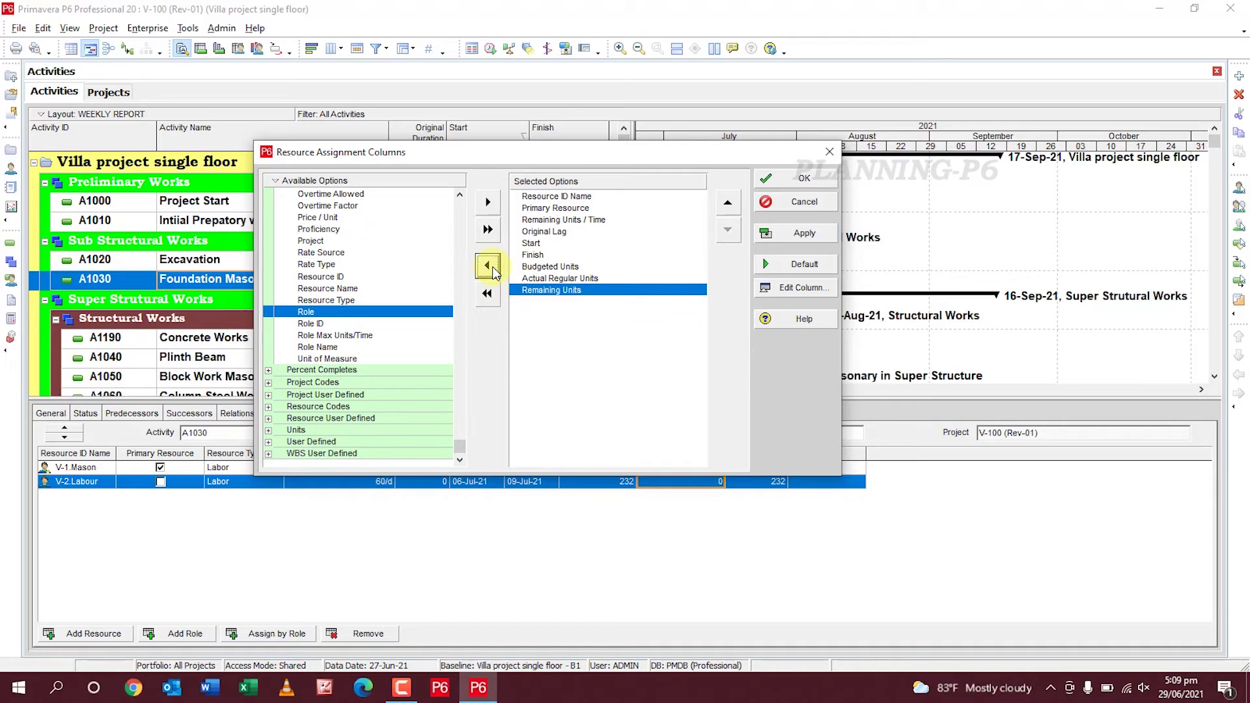
{"action": "left_click", "coordinate": [550, 278]}
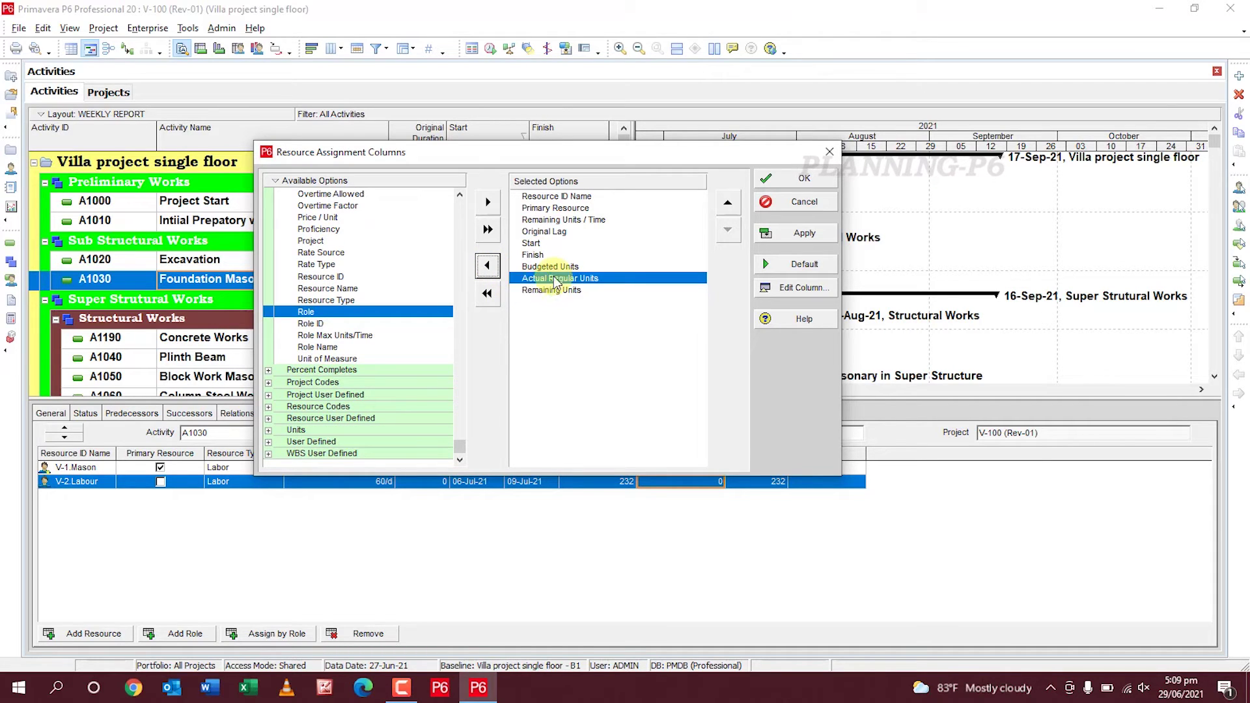
{"action": "left_click", "coordinate": [487, 265]}
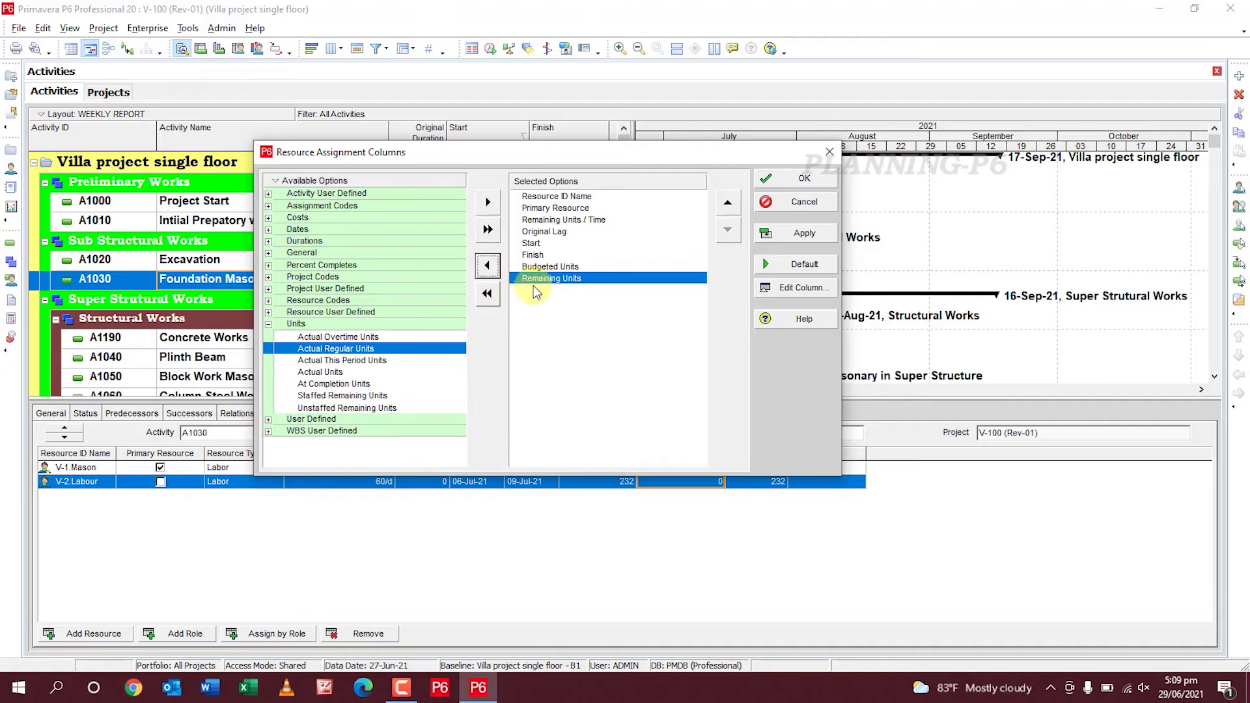
{"action": "left_click", "coordinate": [784, 232]}
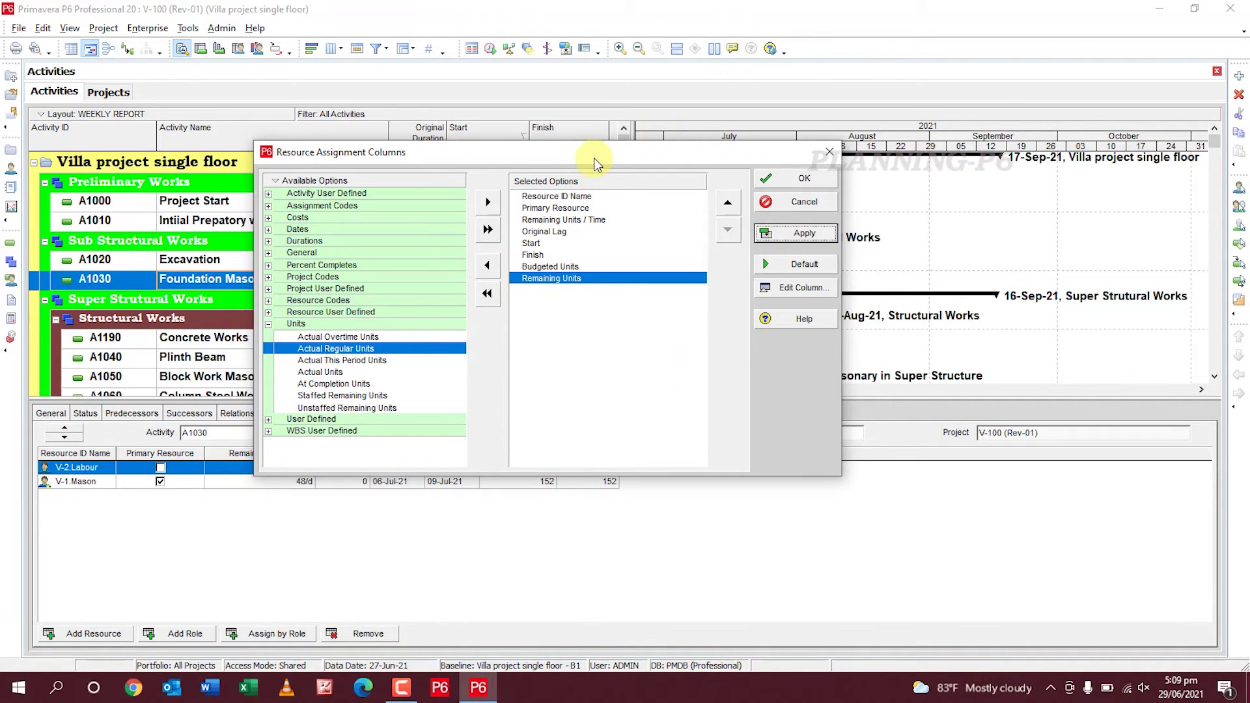
Add Actual Units to the resource assignment columns, place it directly before Budgeted Units and apply the change.
{"action": "left_click_drag", "start_coordinate": [594, 157], "coordinate": [762, 102]}
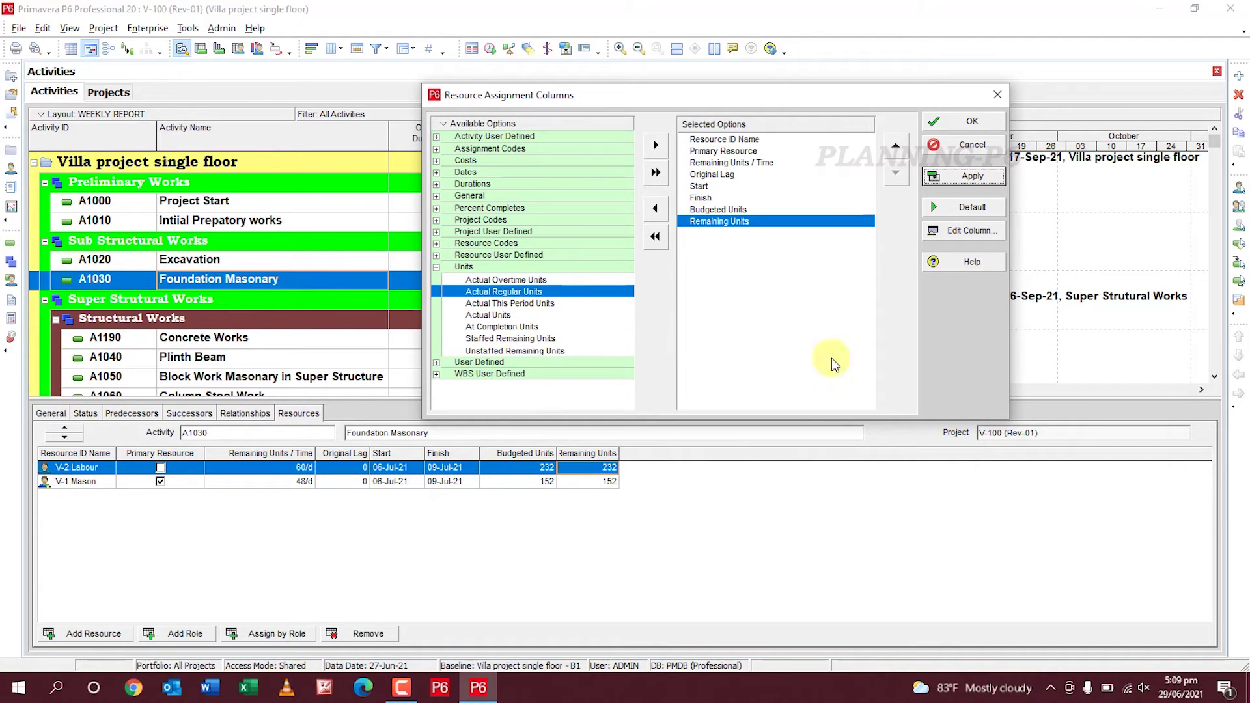
{"action": "left_click", "coordinate": [500, 316]}
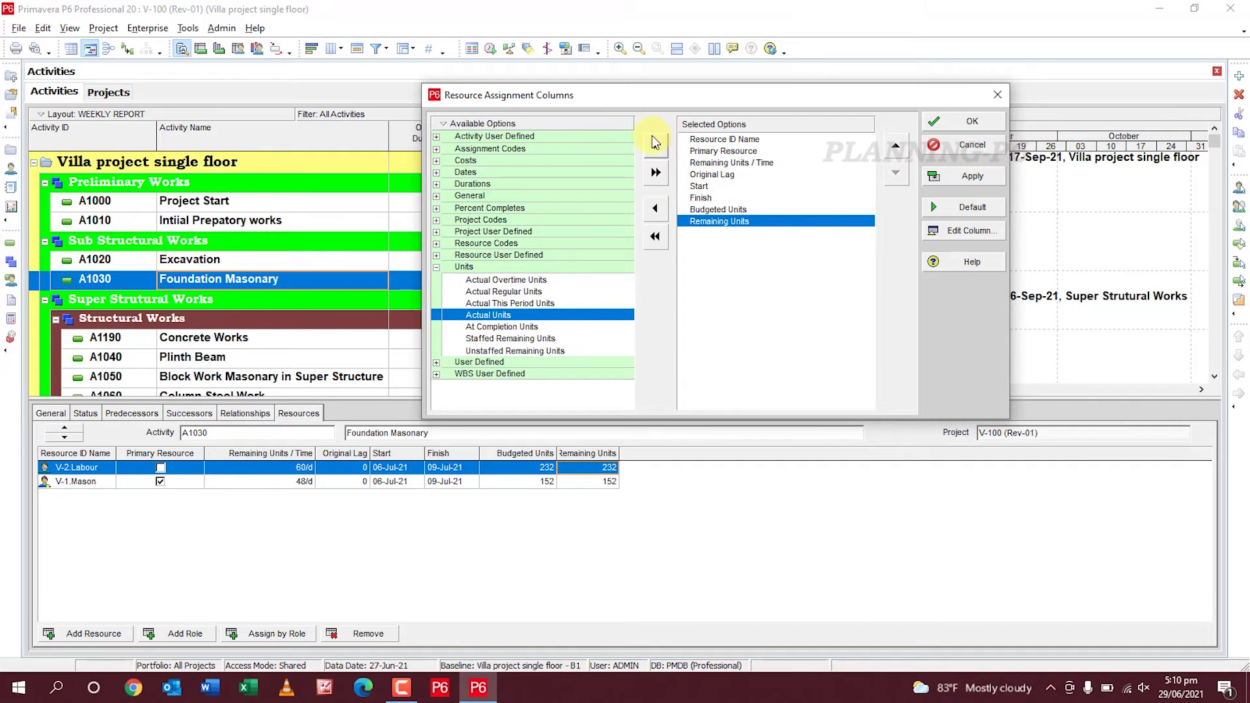
{"action": "left_click", "coordinate": [654, 146]}
{"action": "left_click", "coordinate": [894, 150]}
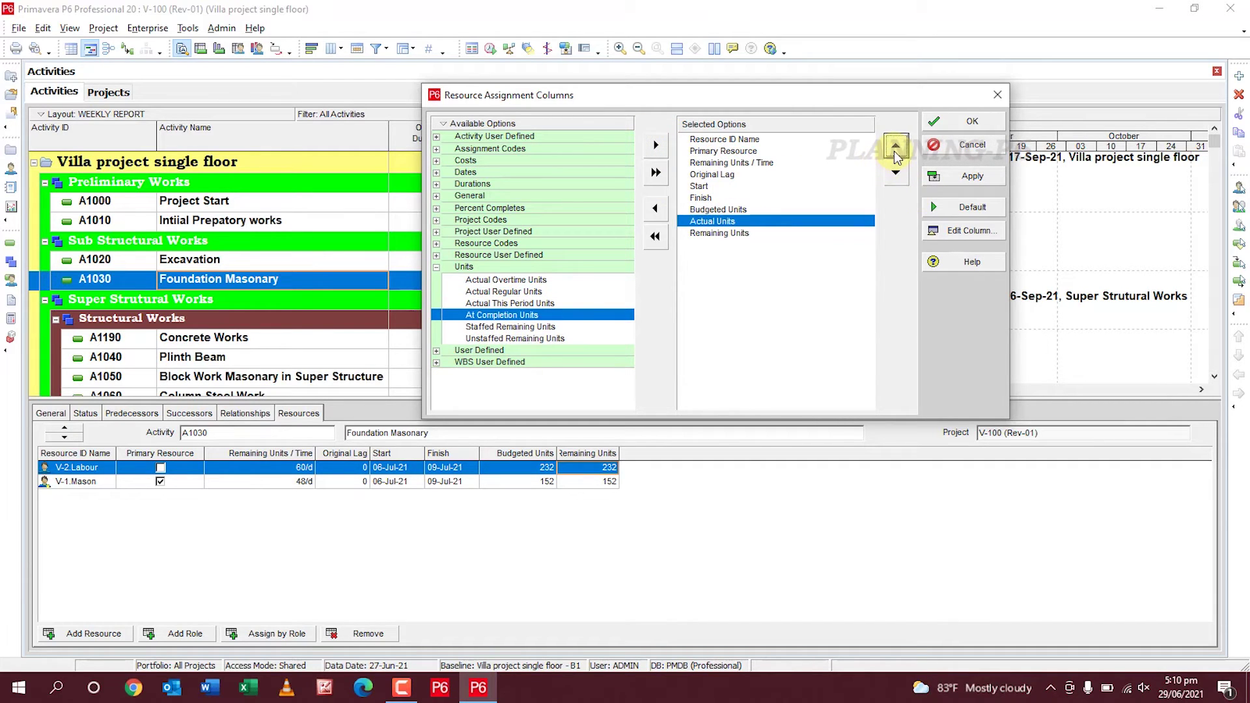
{"action": "left_click", "coordinate": [894, 151]}
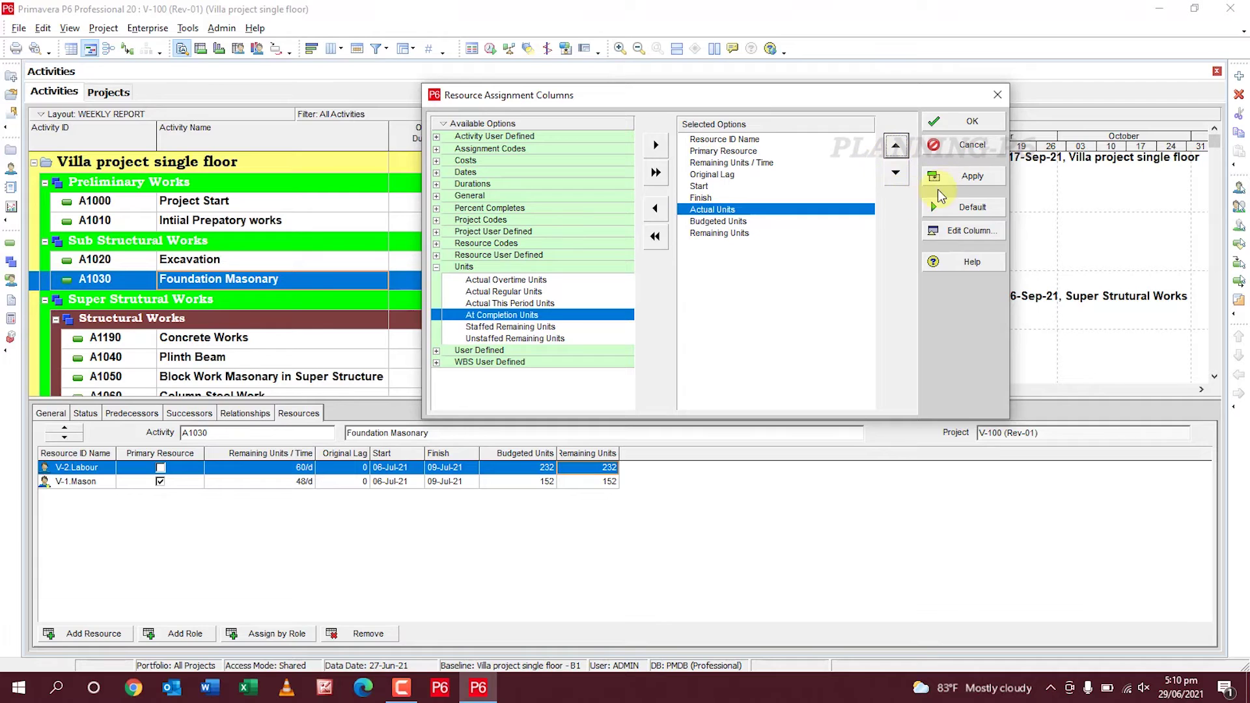
{"action": "left_click", "coordinate": [948, 180]}
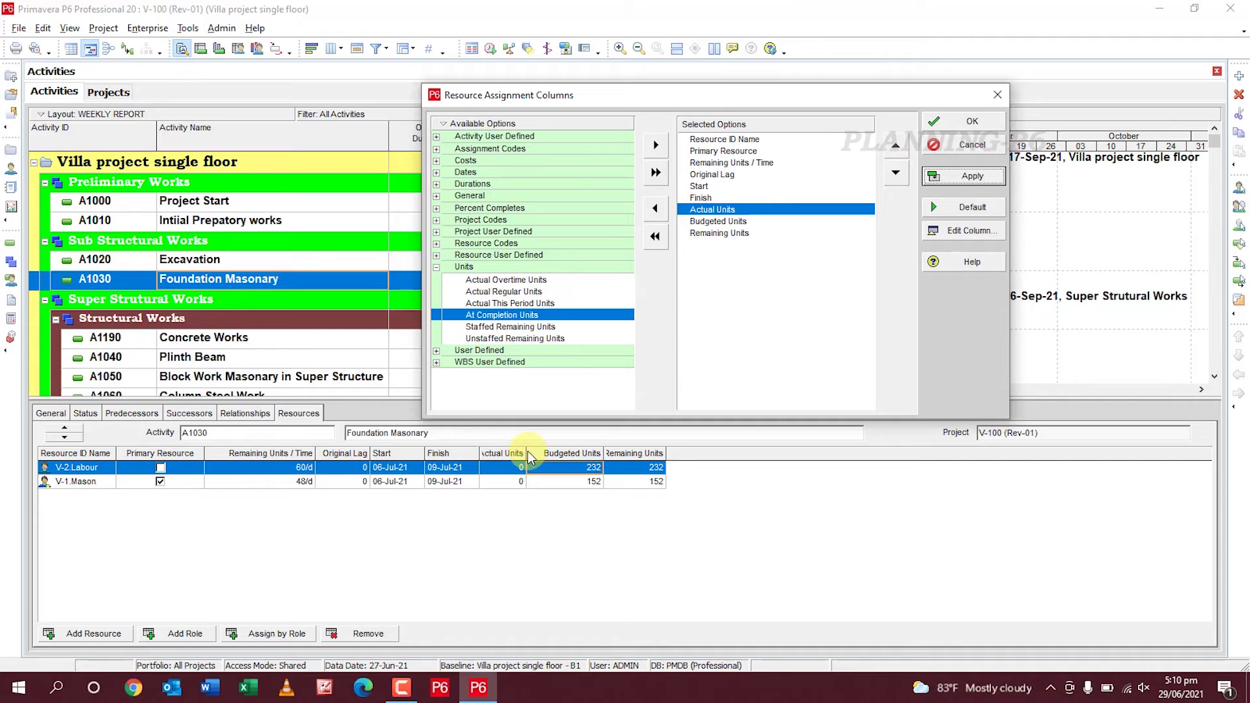
Examine the User Defined and WBS User Defined column options, then accept and close the resource column settings.
{"action": "left_click", "coordinate": [436, 352]}
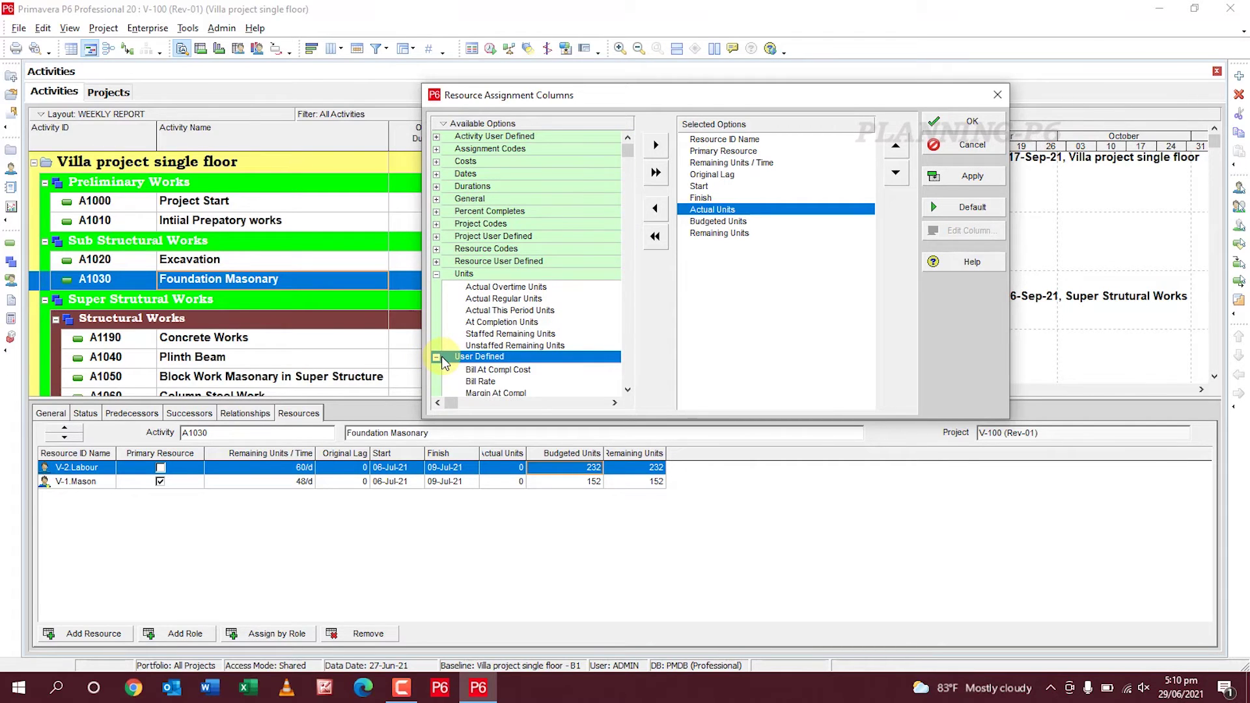
{"action": "scroll", "coordinate": [442, 357], "scroll_direction": "down", "scroll_amount": 1}
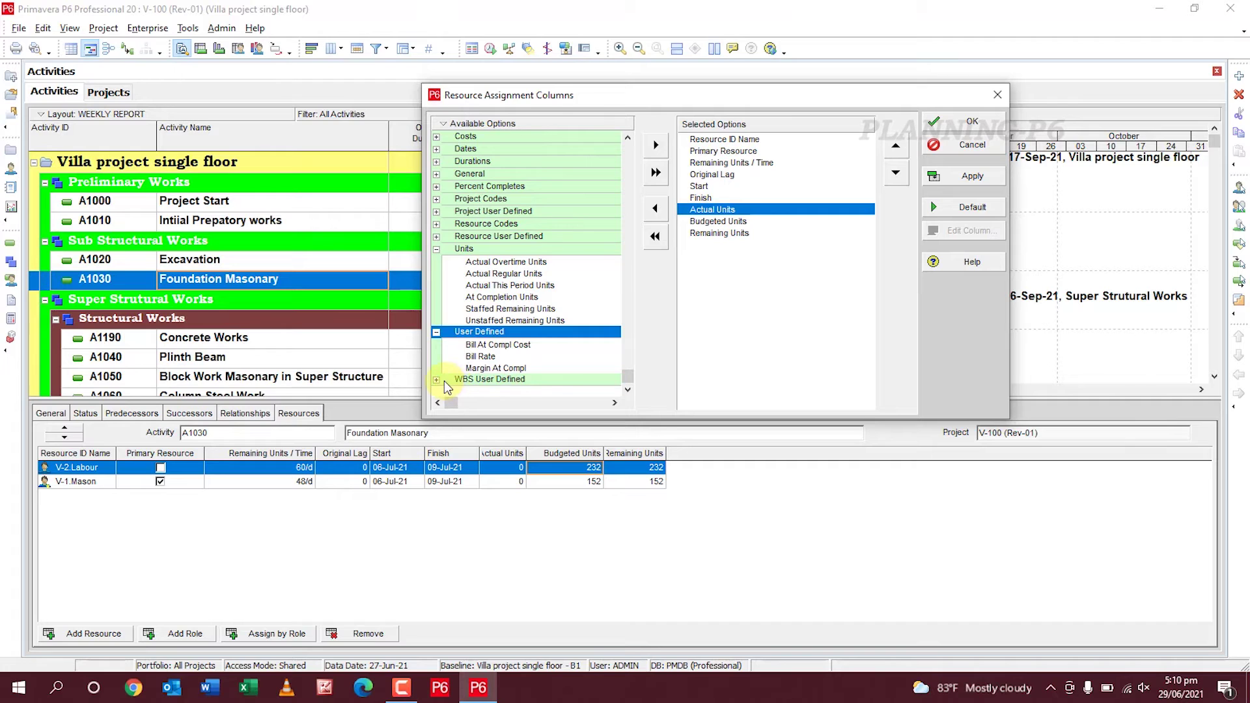
{"action": "left_click", "coordinate": [444, 381]}
{"action": "left_click", "coordinate": [437, 380]}
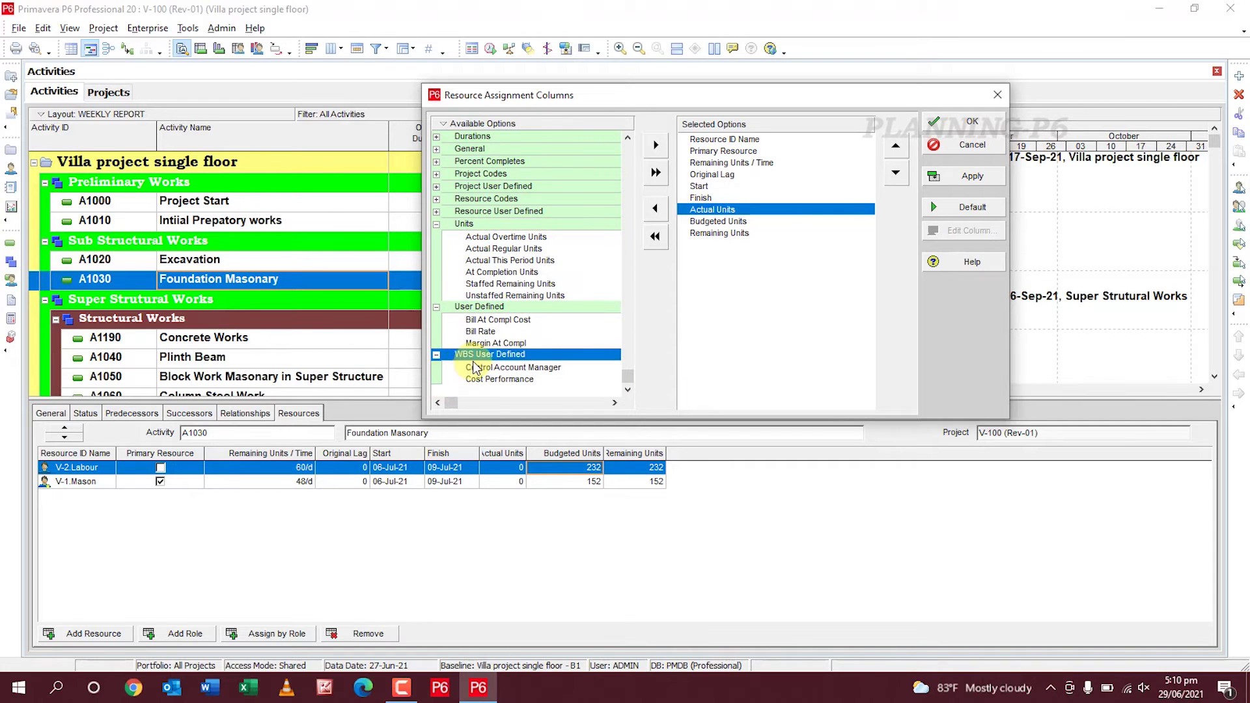
{"action": "scroll", "coordinate": [479, 362], "scroll_direction": "up", "scroll_amount": 3}
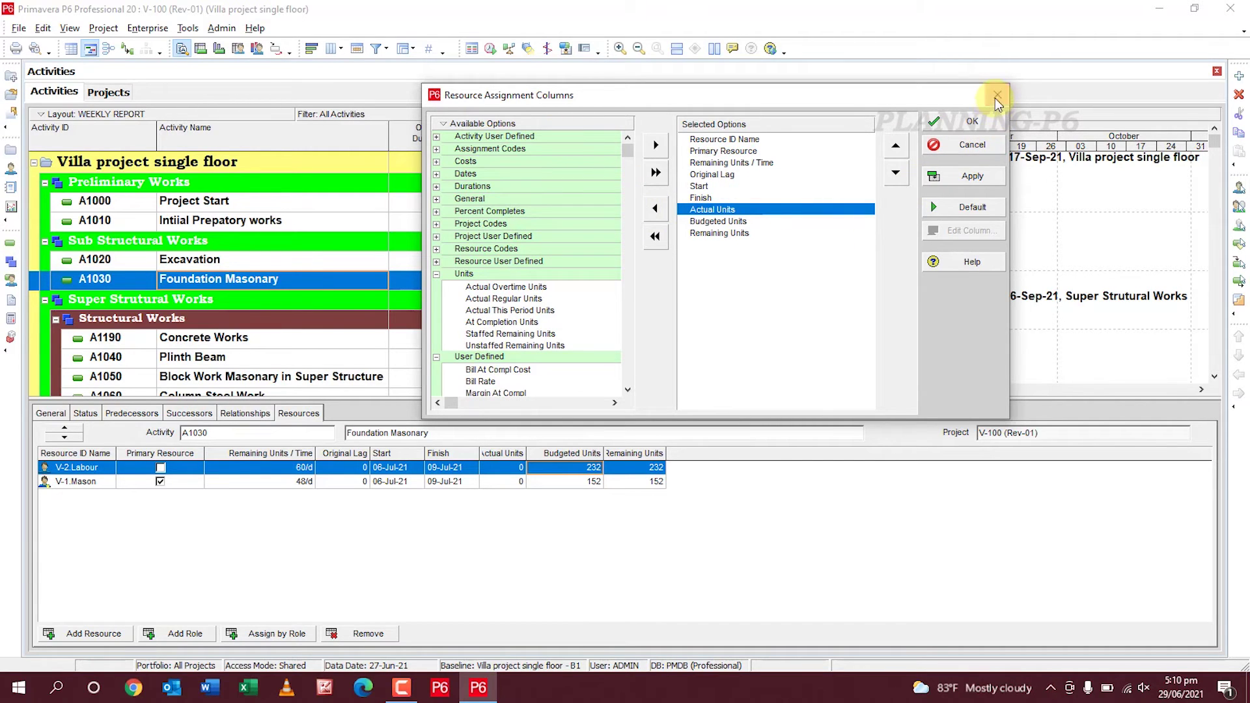
{"action": "left_click", "coordinate": [970, 121]}
Add the Notebook and Summary tabs to the displayed activity details tabs and apply the change.
{"action": "right_click", "coordinate": [394, 420]}
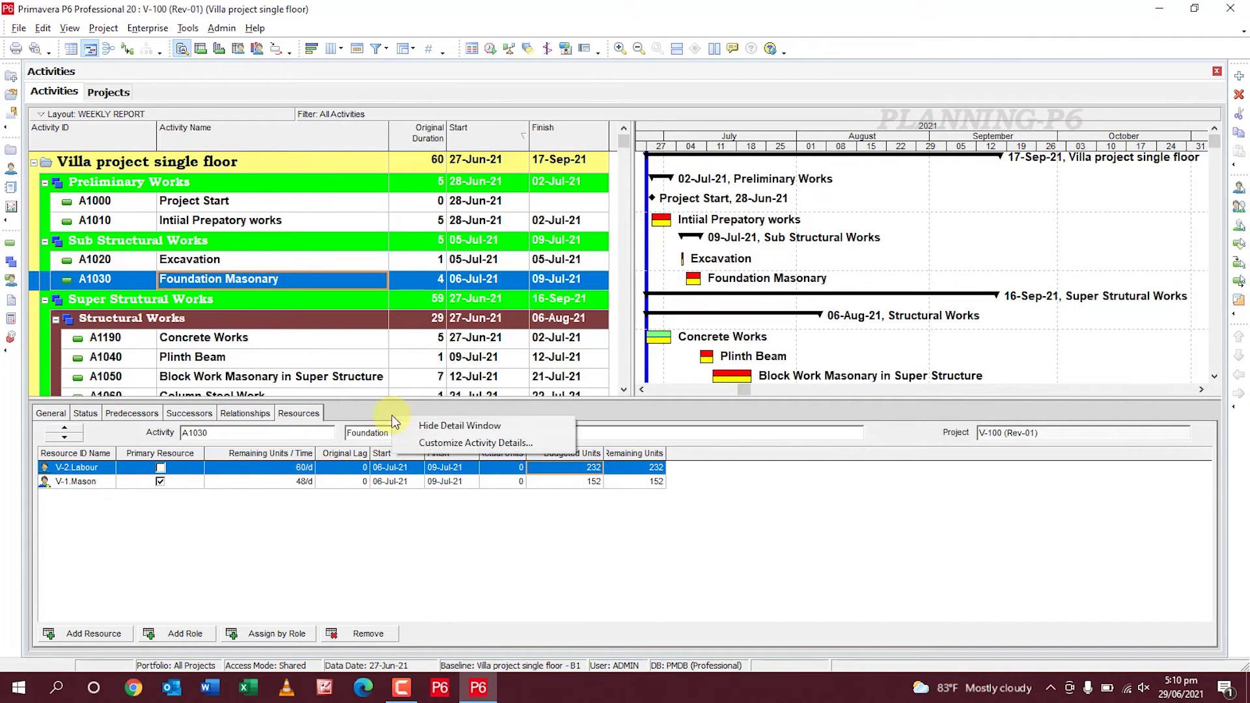
{"action": "left_click", "coordinate": [416, 442]}
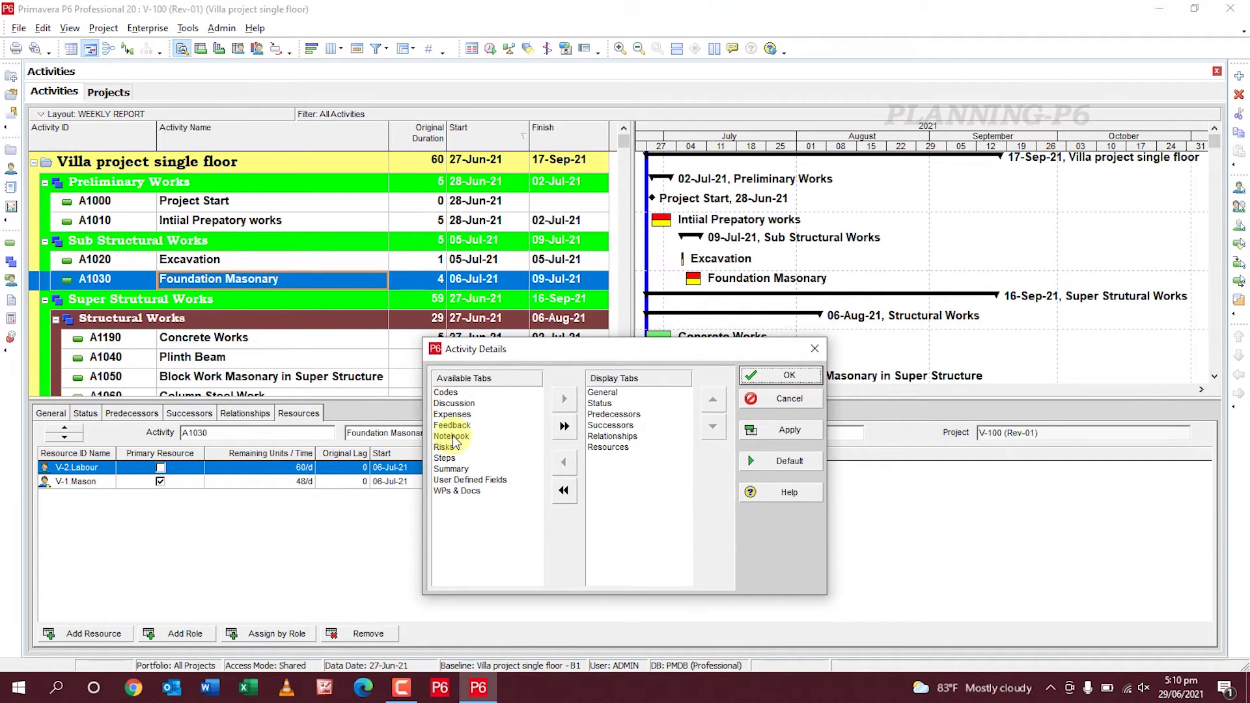
{"action": "left_click", "coordinate": [452, 435]}
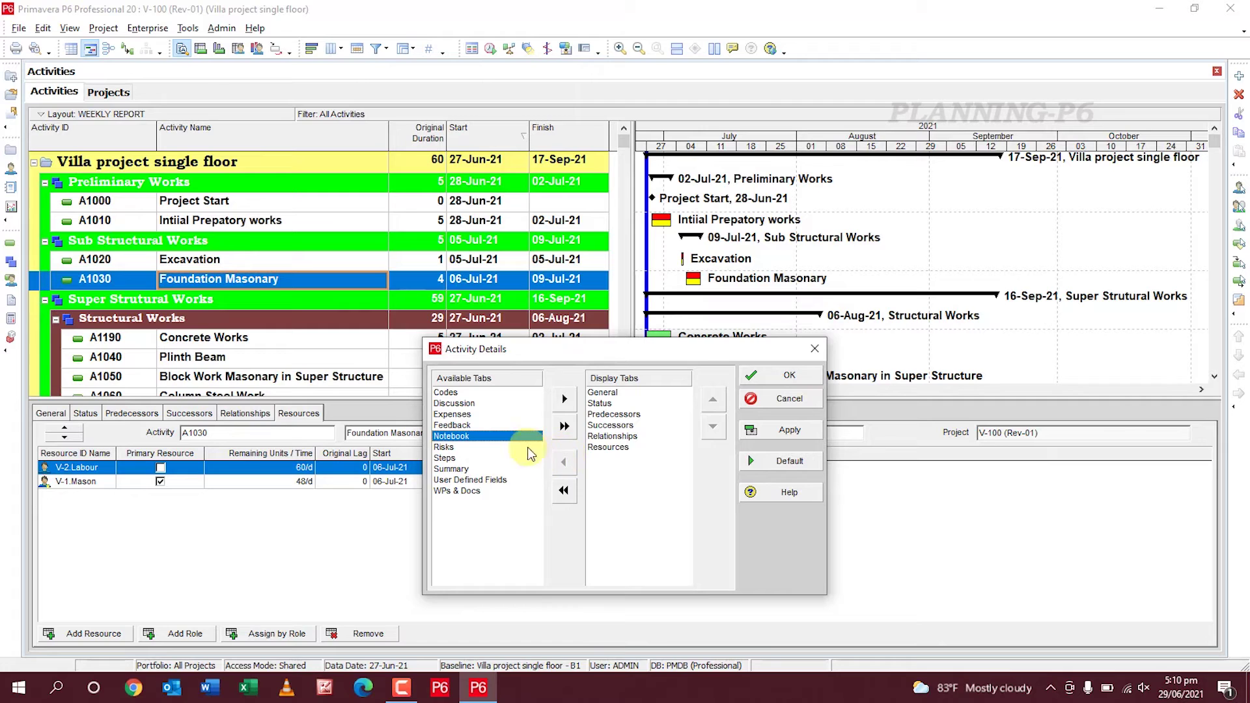
{"action": "left_click", "coordinate": [569, 403]}
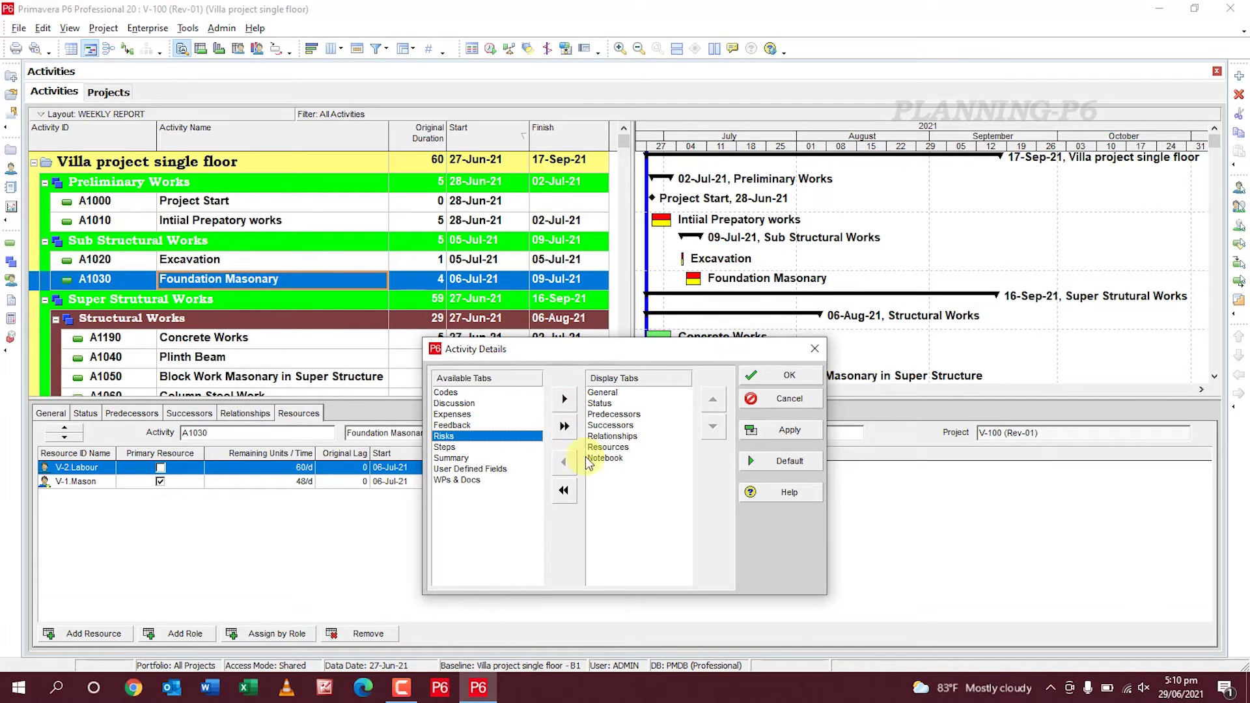
{"action": "left_click", "coordinate": [451, 458]}
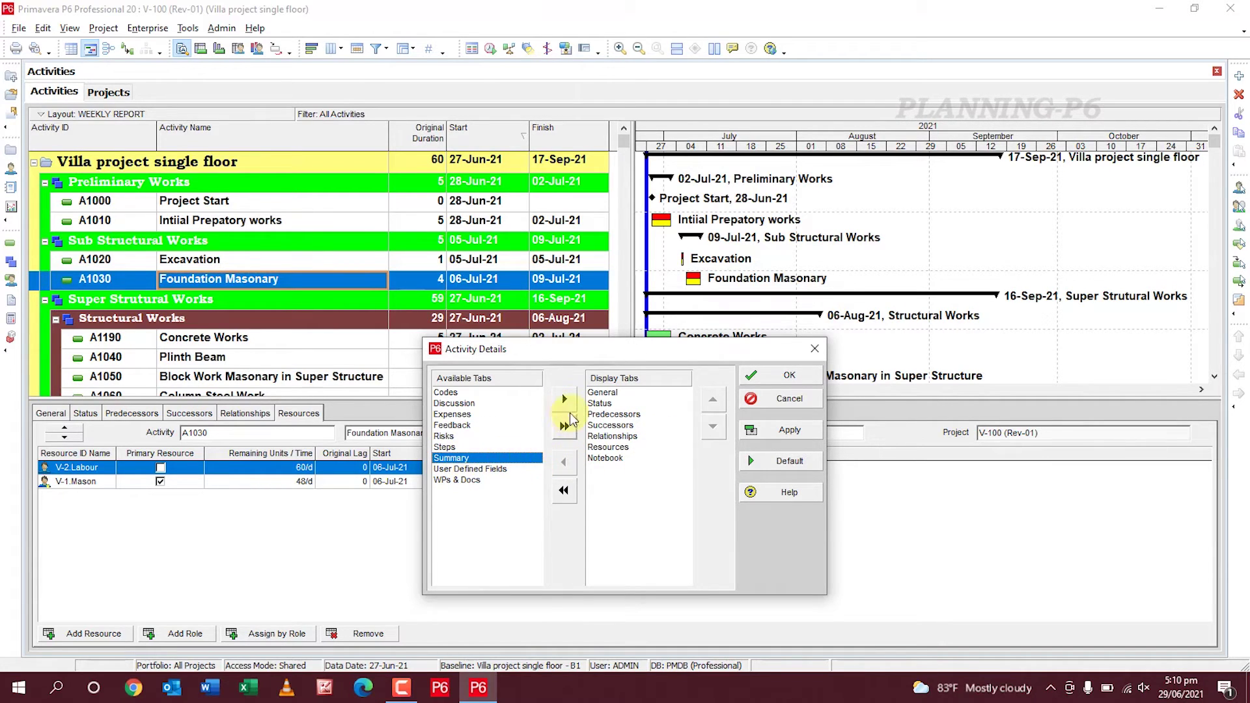
{"action": "left_click", "coordinate": [564, 398]}
{"action": "left_click", "coordinate": [785, 430]}
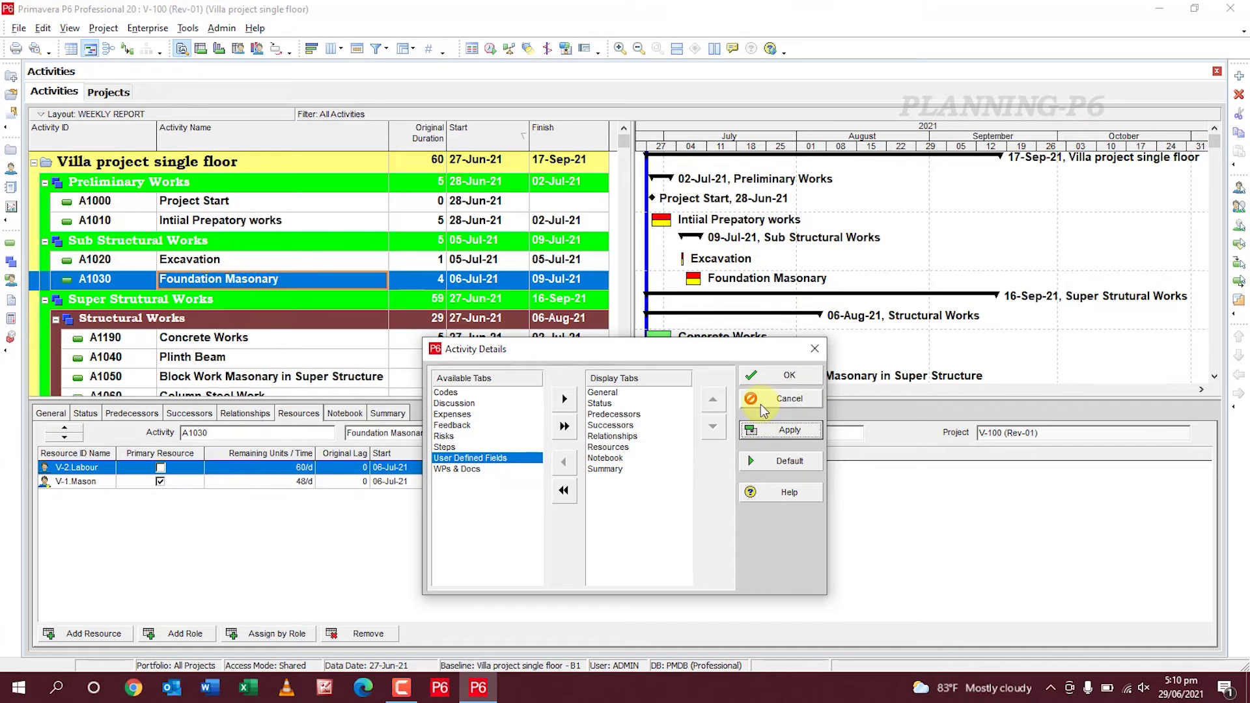
Add the Expenses and Discussion tabs to the activity details display and accept the settings.
{"action": "left_click", "coordinate": [479, 415]}
{"action": "left_click", "coordinate": [564, 399]}
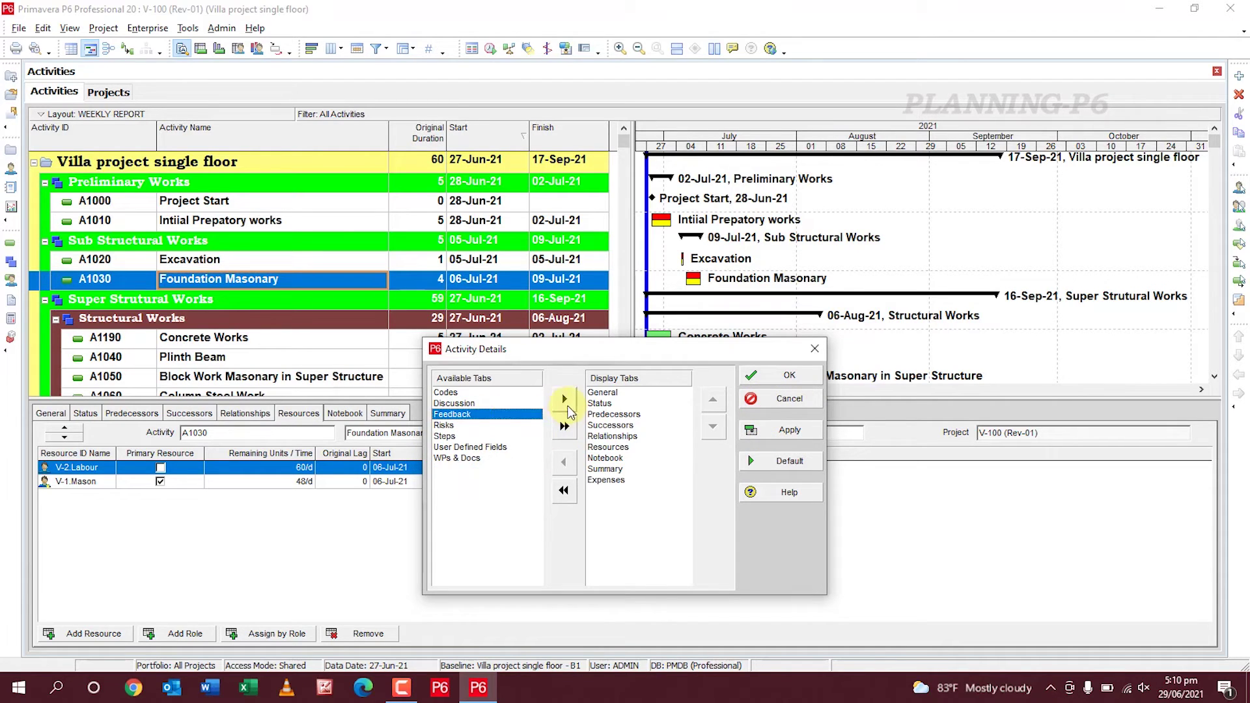
{"action": "left_click", "coordinate": [500, 405]}
{"action": "left_click", "coordinate": [564, 399]}
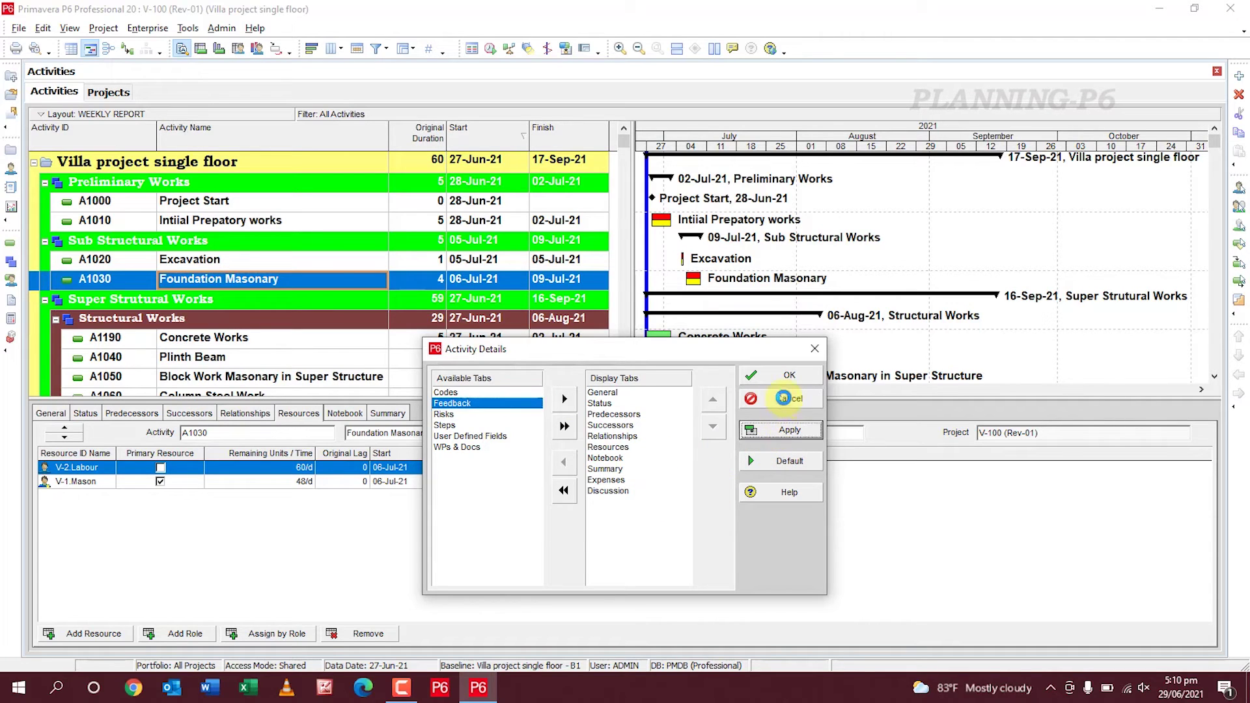
{"action": "left_click", "coordinate": [788, 376]}
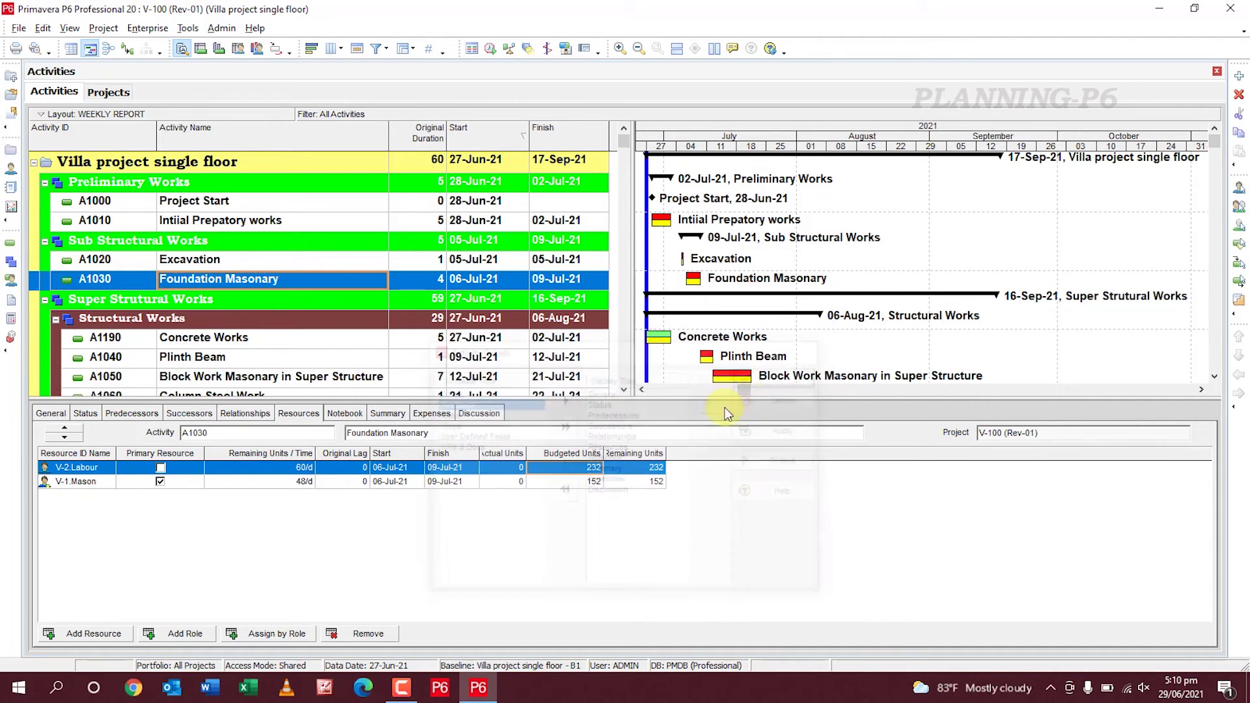
Browse the available notebook topics and assign Lessons Learned to the Foundation Masonary activity.
{"action": "left_click", "coordinate": [345, 412]}
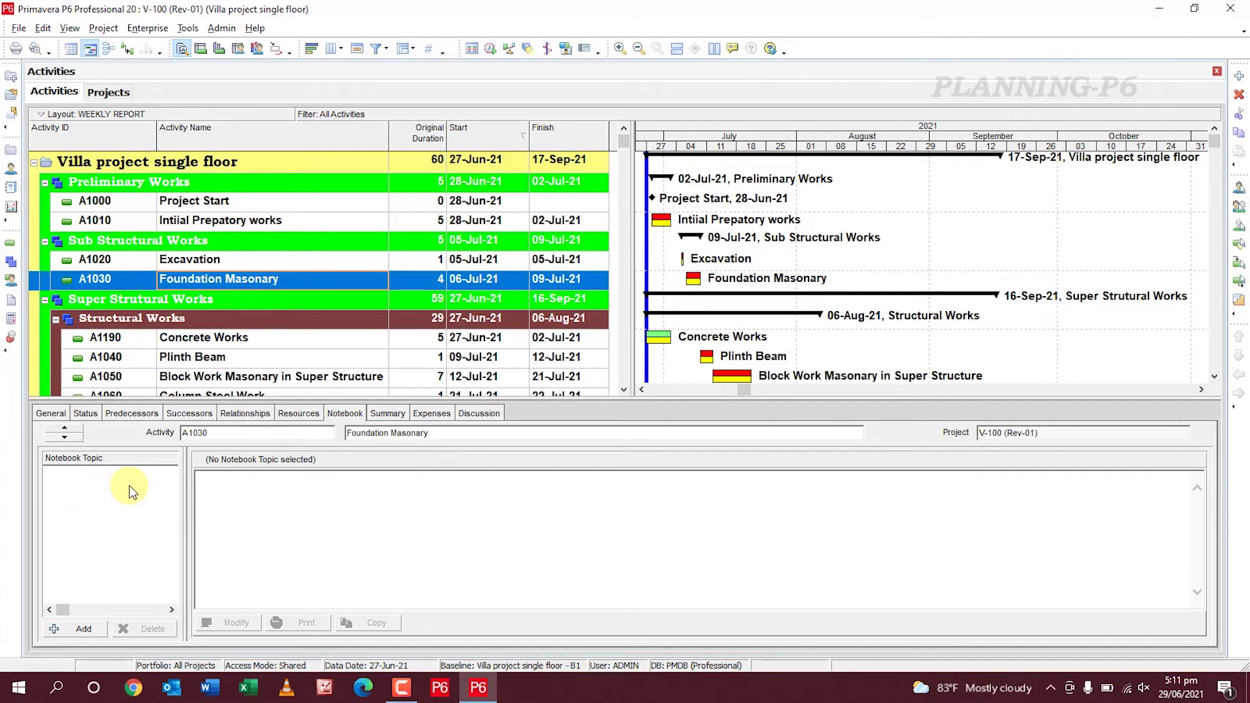
{"action": "left_click", "coordinate": [78, 630]}
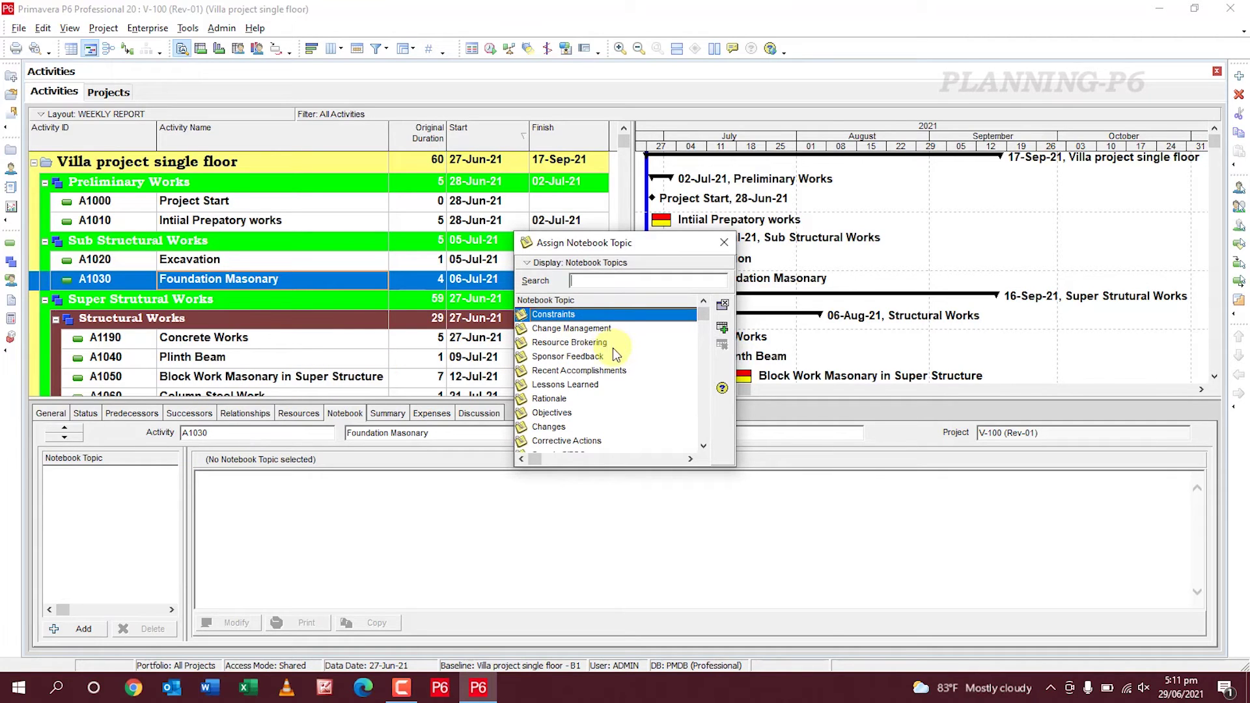
{"action": "left_click", "coordinate": [704, 446]}
{"action": "left_click", "coordinate": [704, 446]}
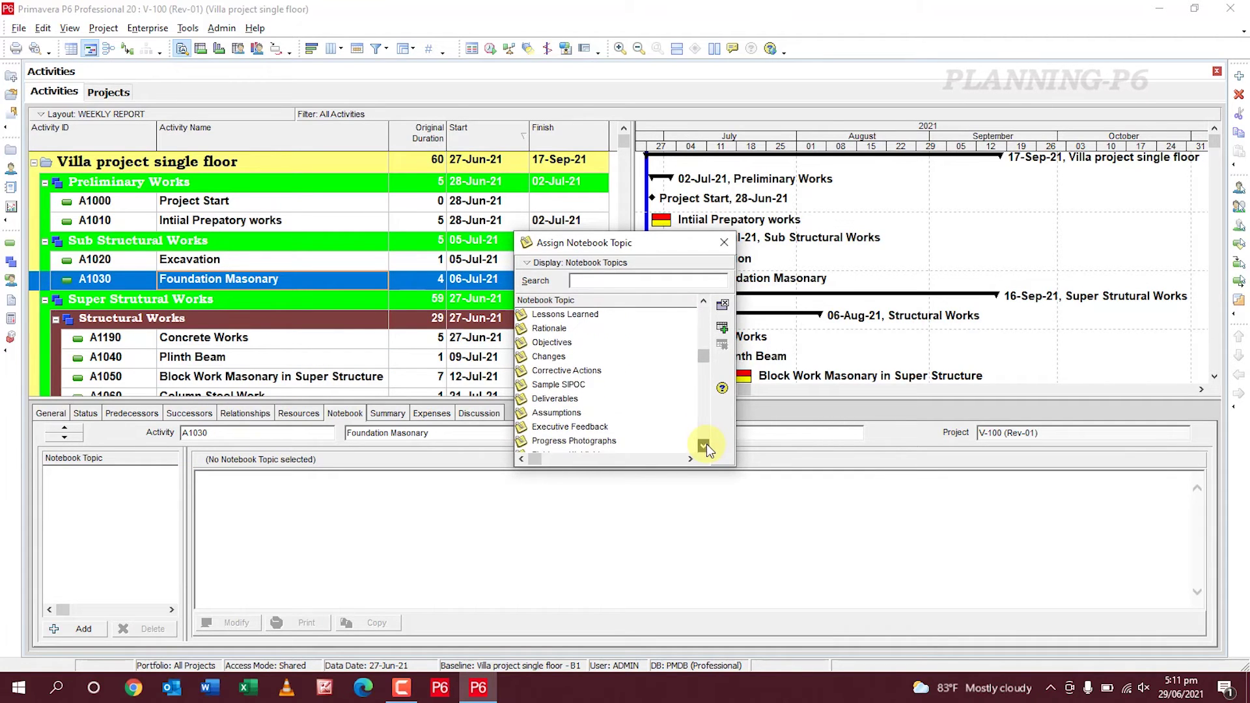
{"action": "left_click", "coordinate": [704, 446]}
{"action": "left_click", "coordinate": [704, 446]}
{"action": "left_click", "coordinate": [704, 446]}
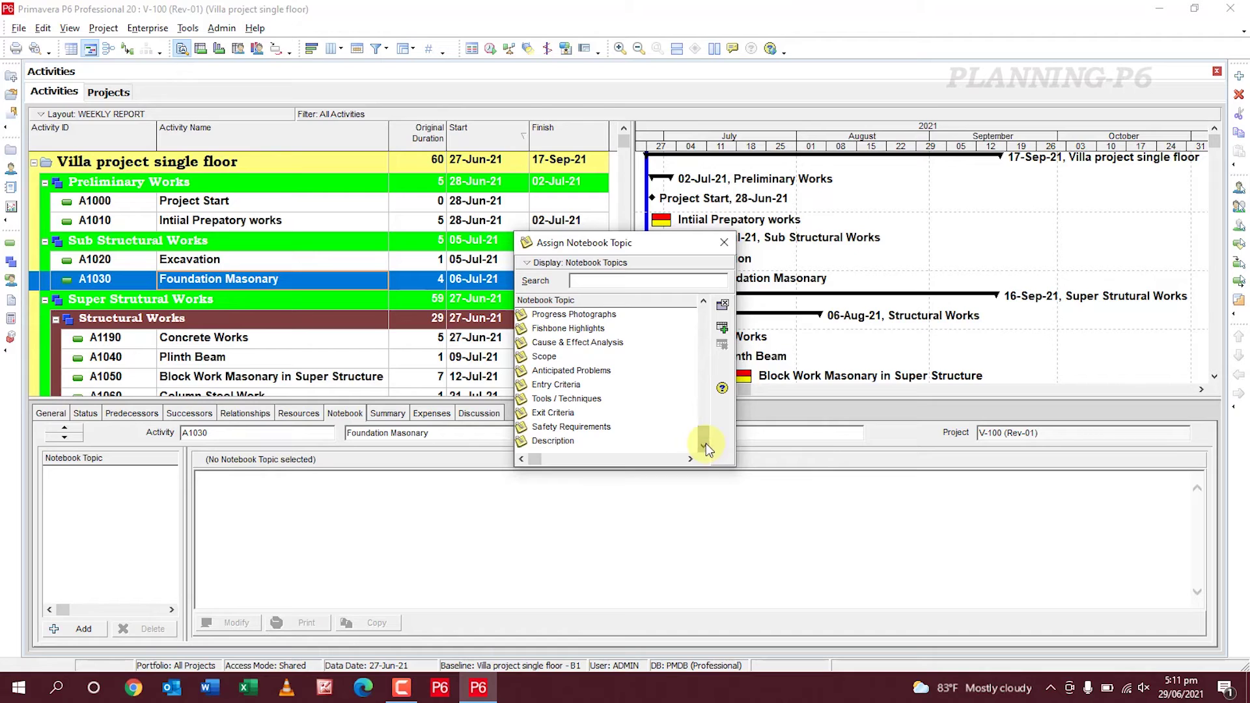
{"action": "left_click_drag", "start_coordinate": [585, 430], "coordinate": [565, 384]}
{"action": "left_click", "coordinate": [723, 328]}
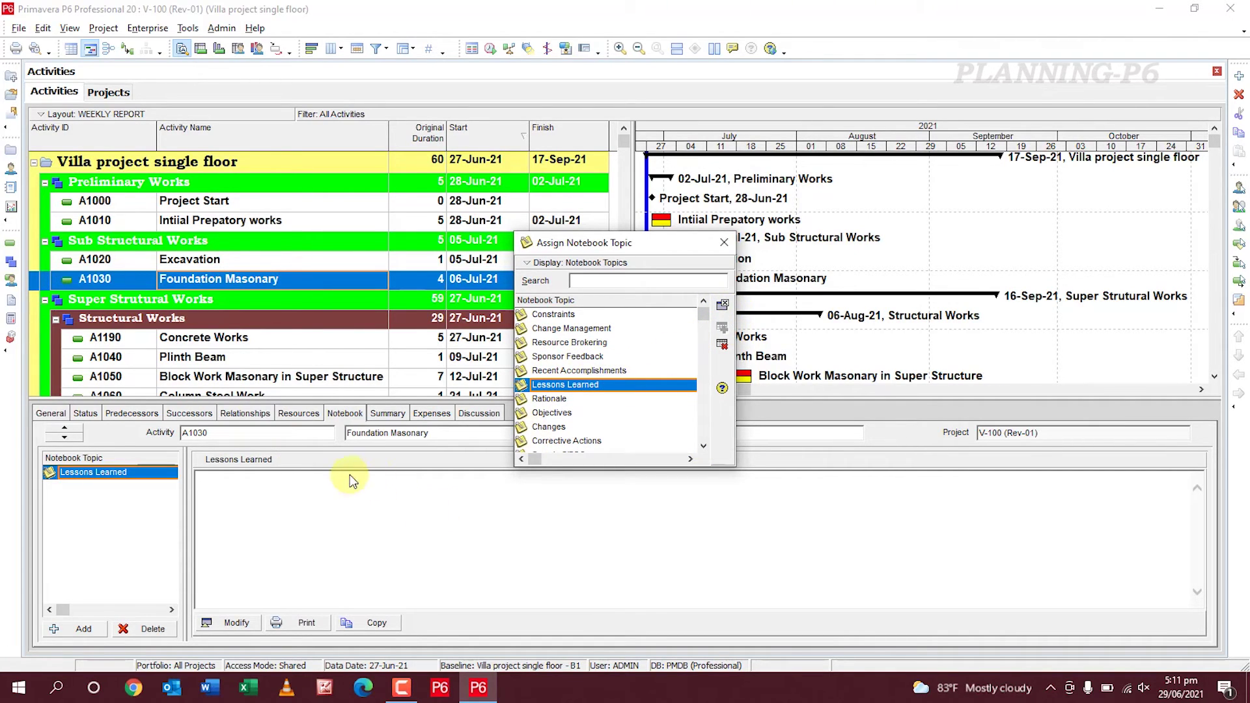
{"action": "left_click", "coordinate": [319, 493]}
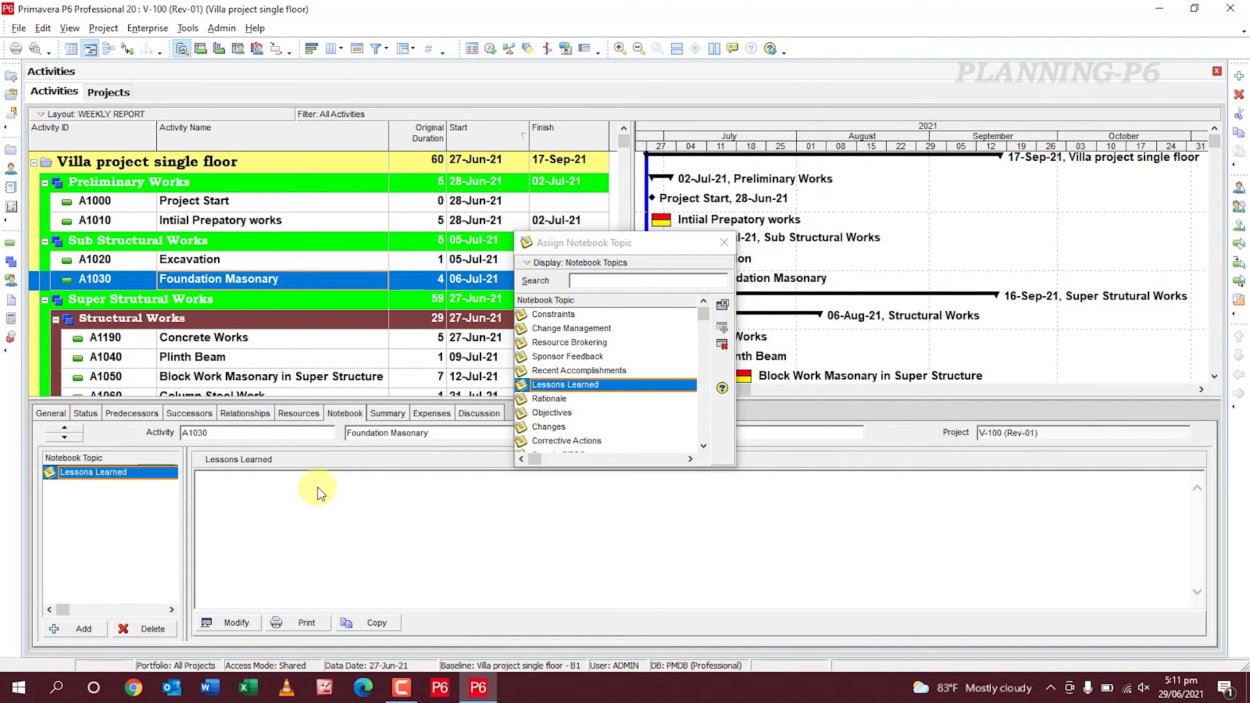
{"action": "left_click", "coordinate": [724, 244]}
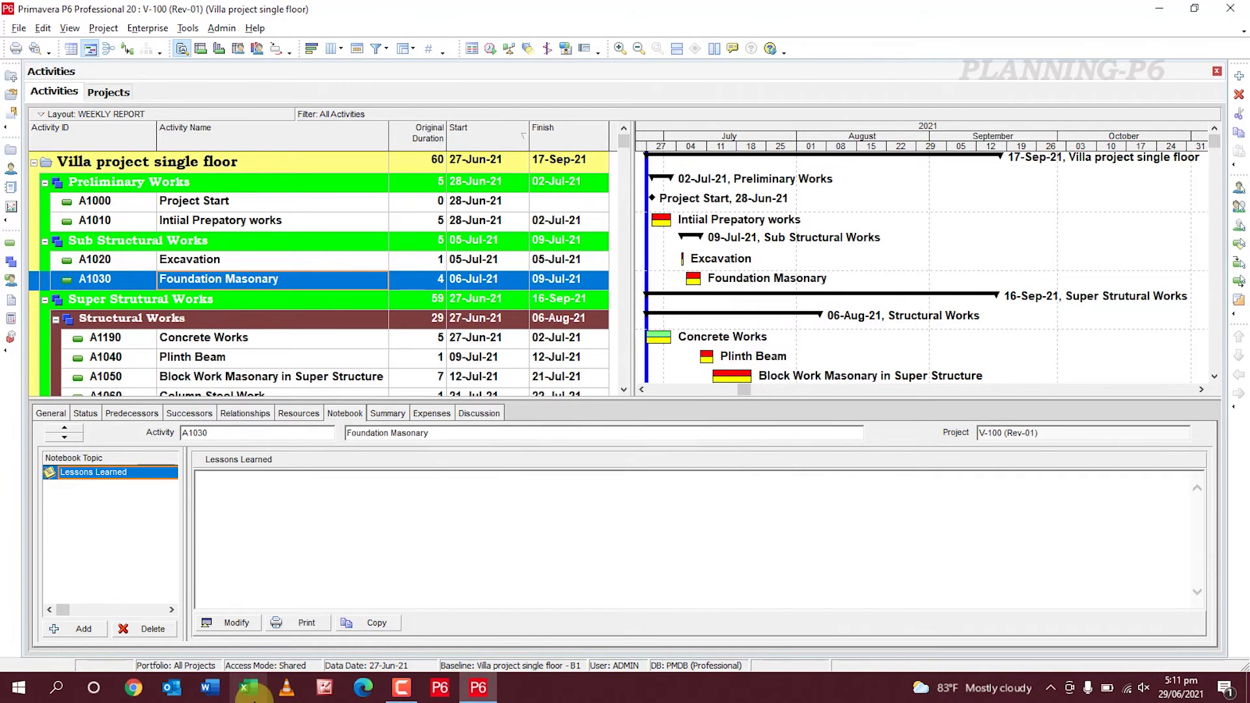
Enter the text ABC in the Lessons Learned note, look at its font options and accept the note.
{"action": "left_click", "coordinate": [236, 620]}
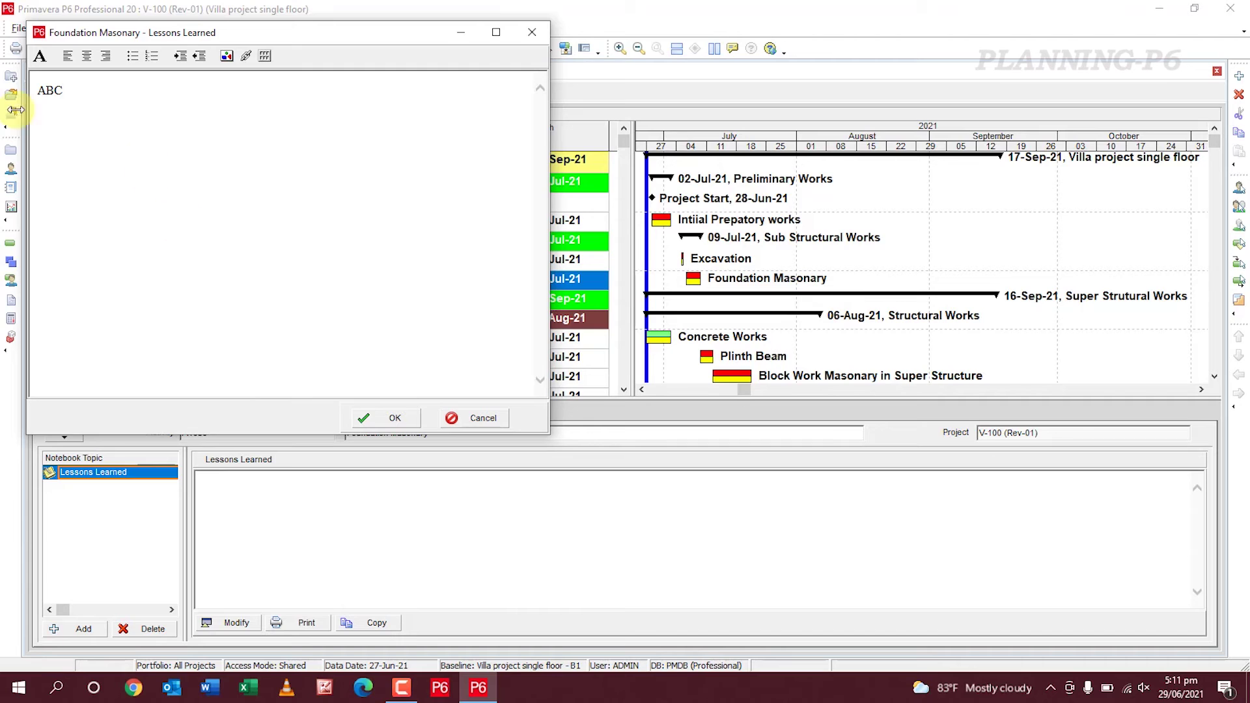
{"action": "double_click", "coordinate": [54, 91]}
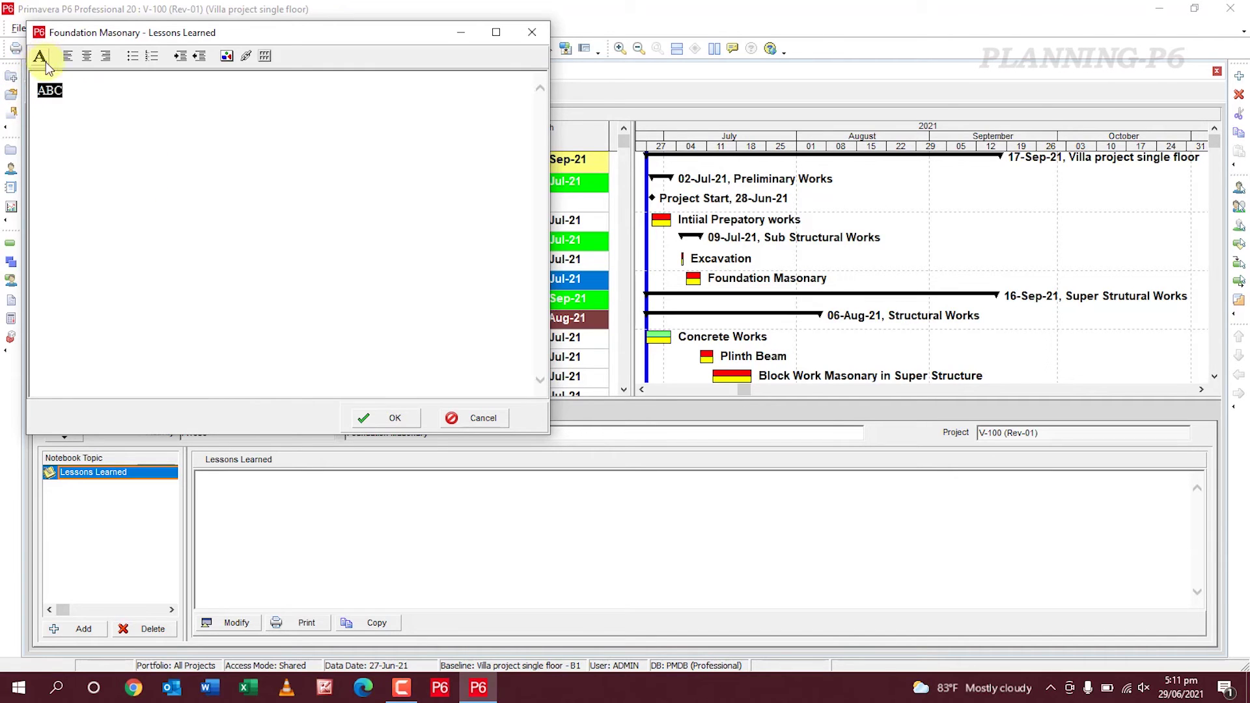
{"action": "left_click", "coordinate": [39, 56]}
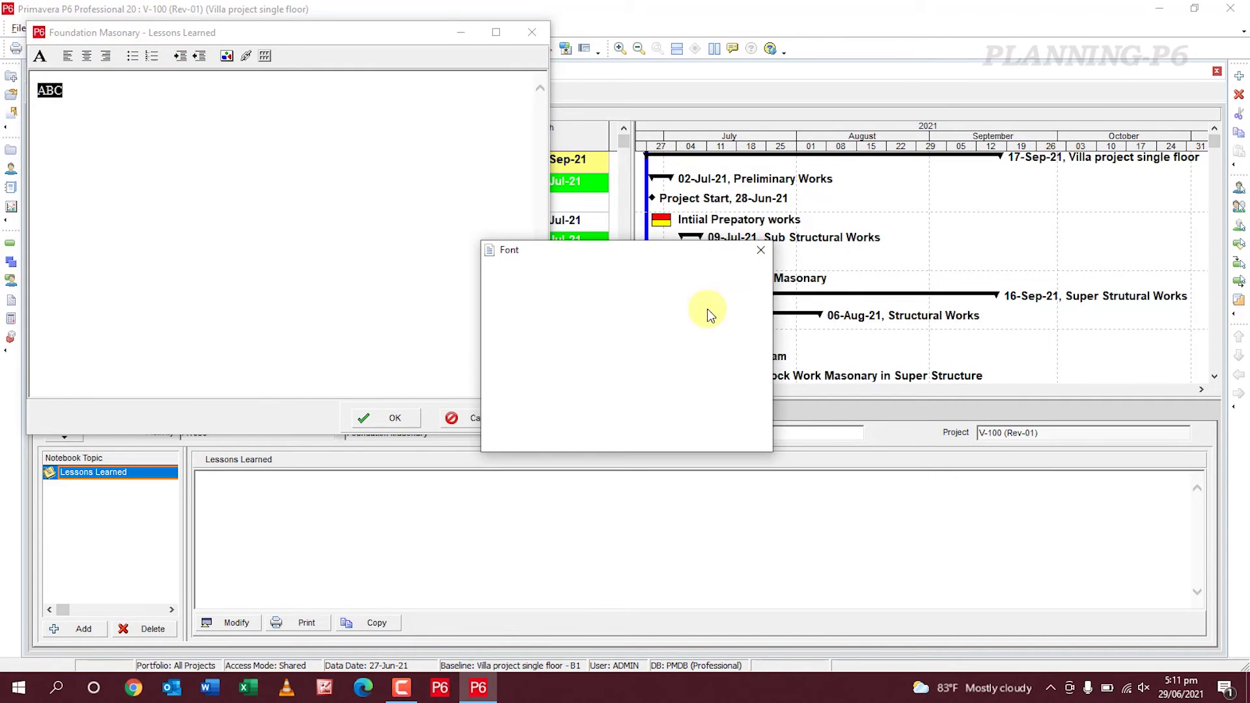
{"action": "left_click", "coordinate": [760, 251]}
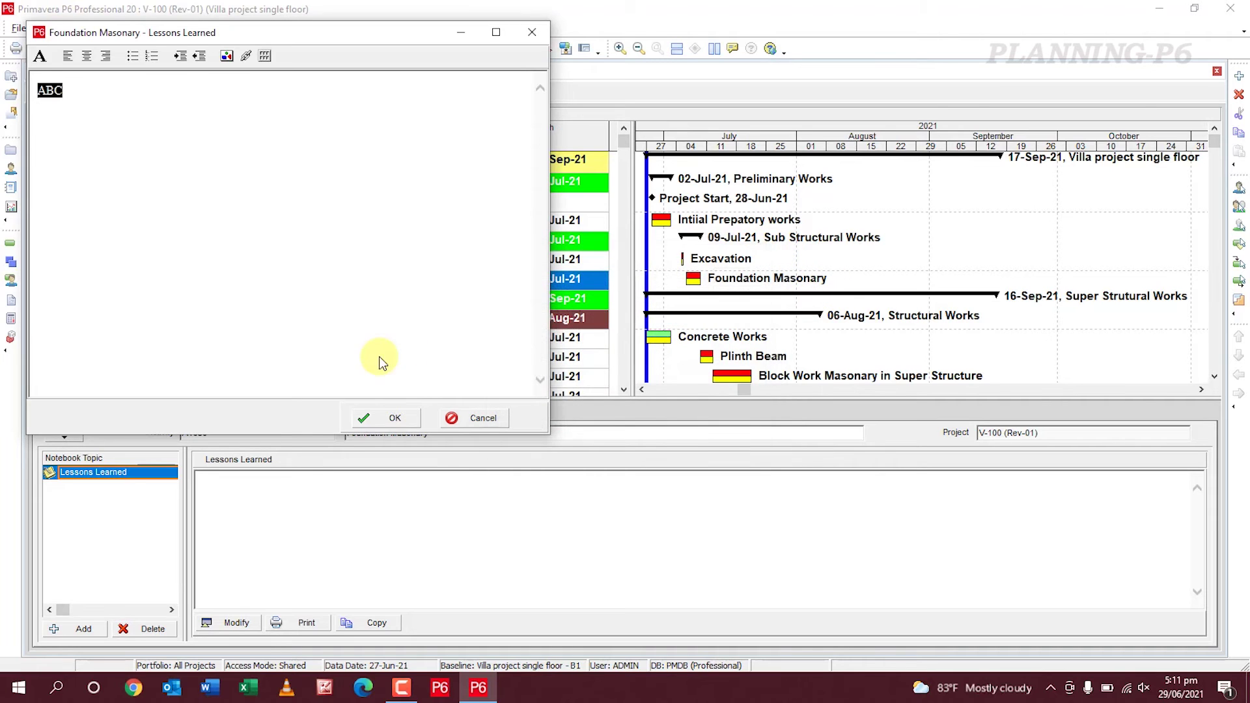
{"action": "left_click", "coordinate": [376, 416]}
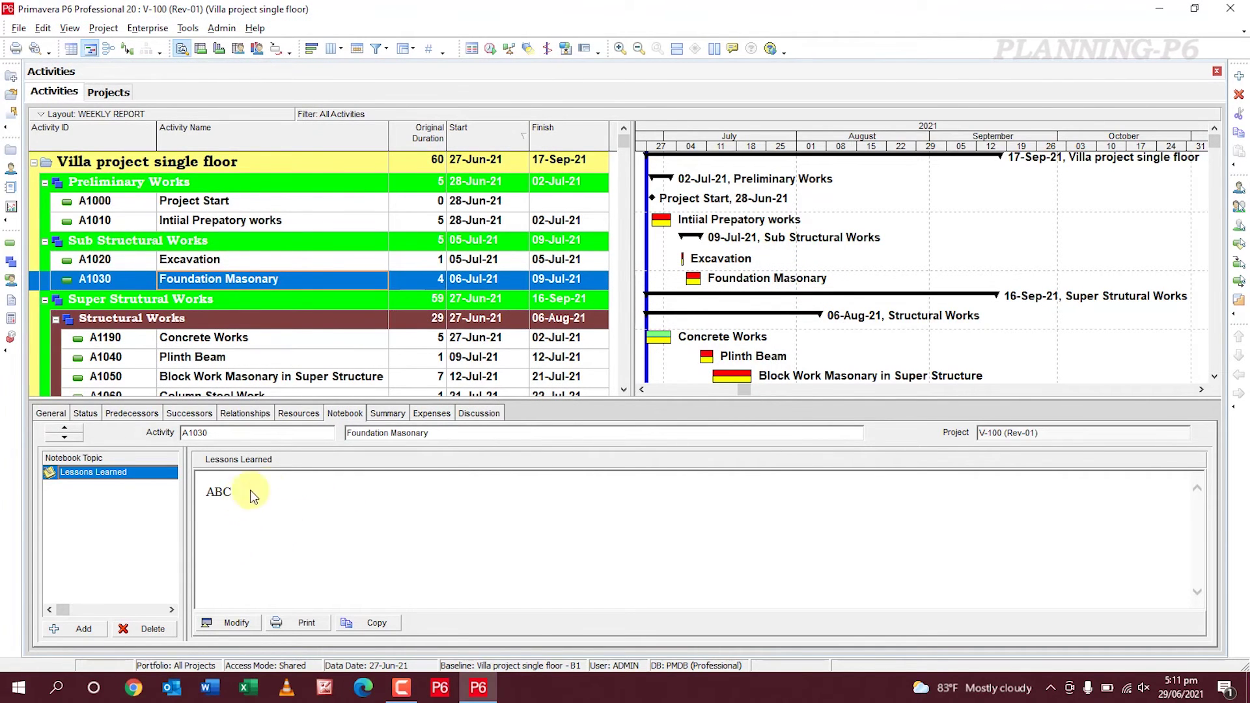
Examine the Foundation Masonary activity's summary figures displayed as units, cost and dates.
{"action": "left_click", "coordinate": [393, 414]}
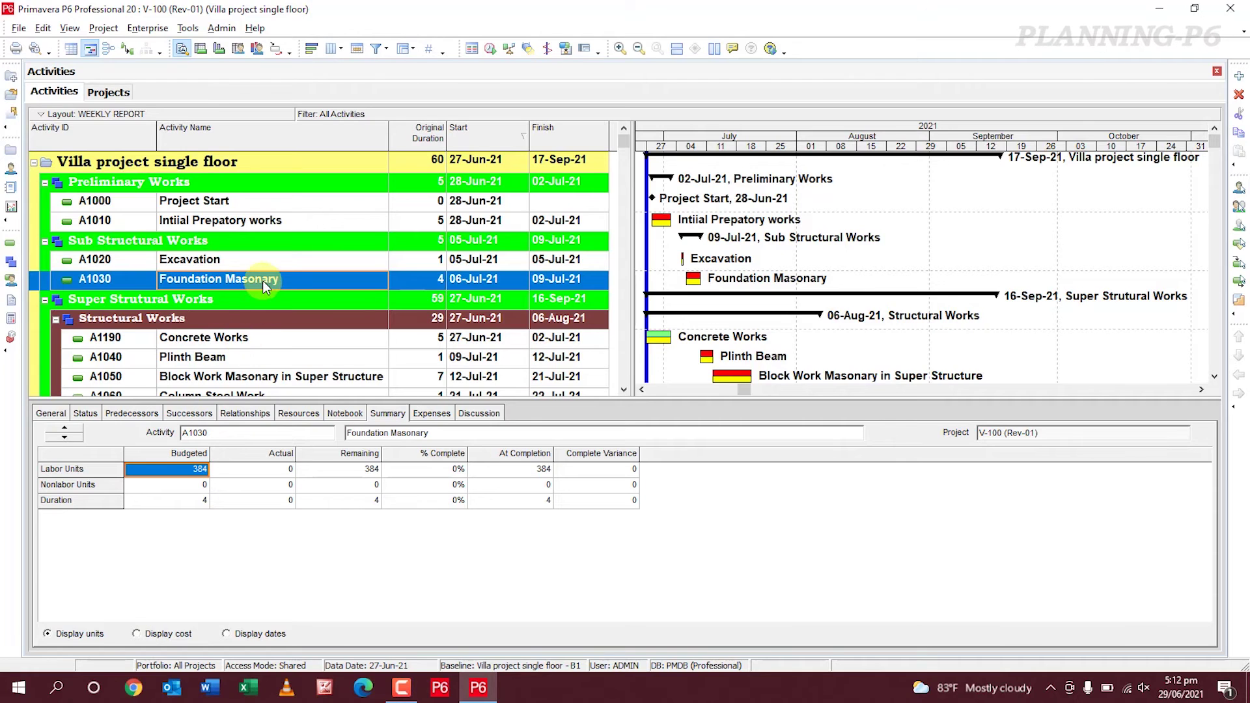
{"action": "left_click", "coordinate": [233, 478]}
{"action": "left_click", "coordinate": [241, 485]}
{"action": "left_click", "coordinate": [248, 501]}
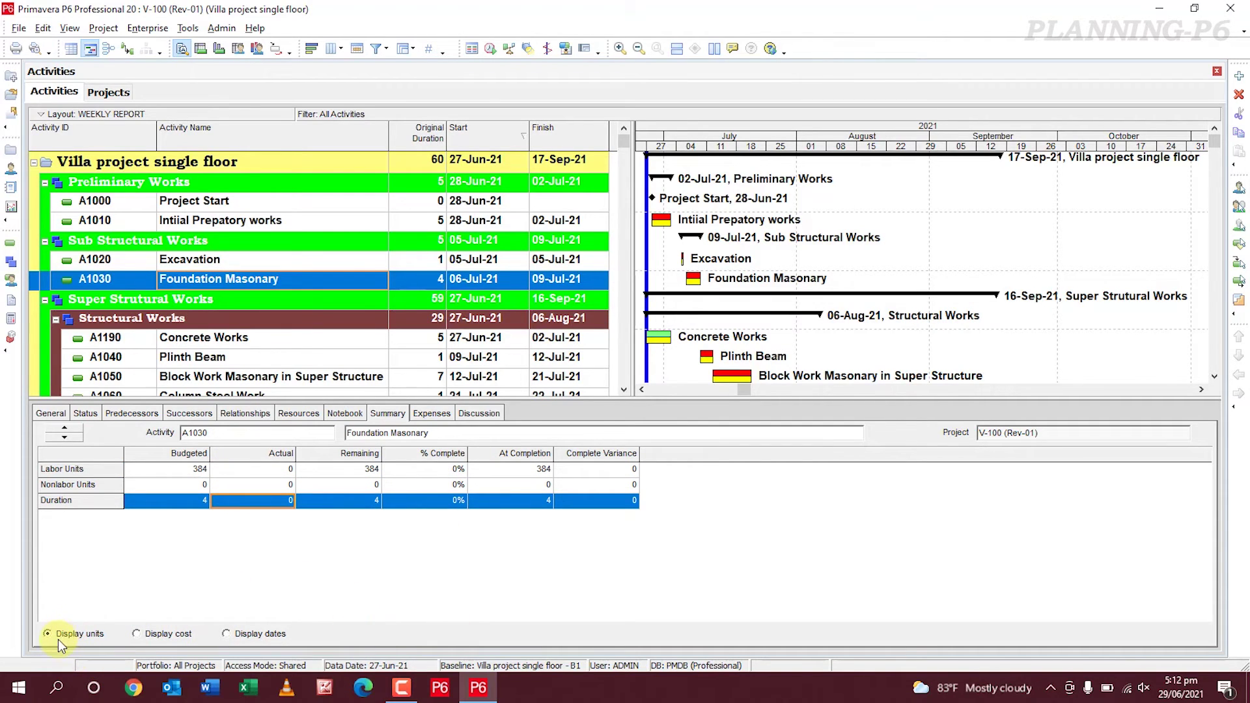
{"action": "left_click", "coordinate": [138, 633]}
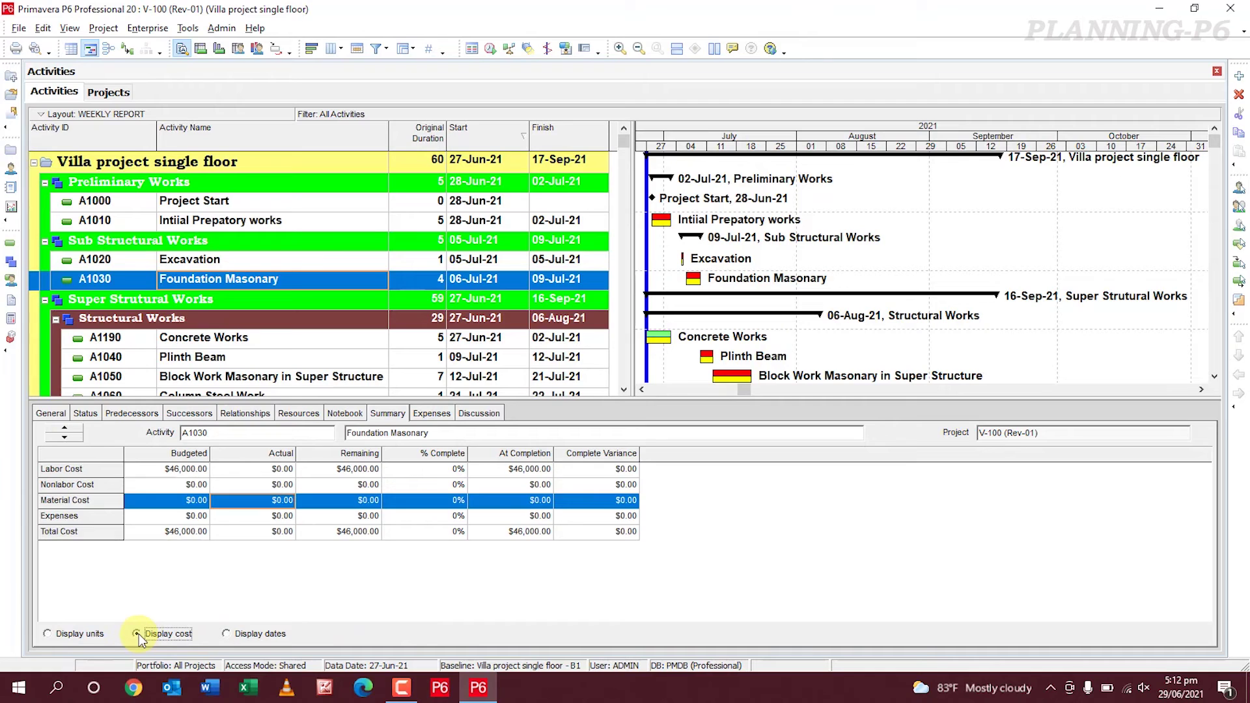
{"action": "left_click", "coordinate": [227, 635]}
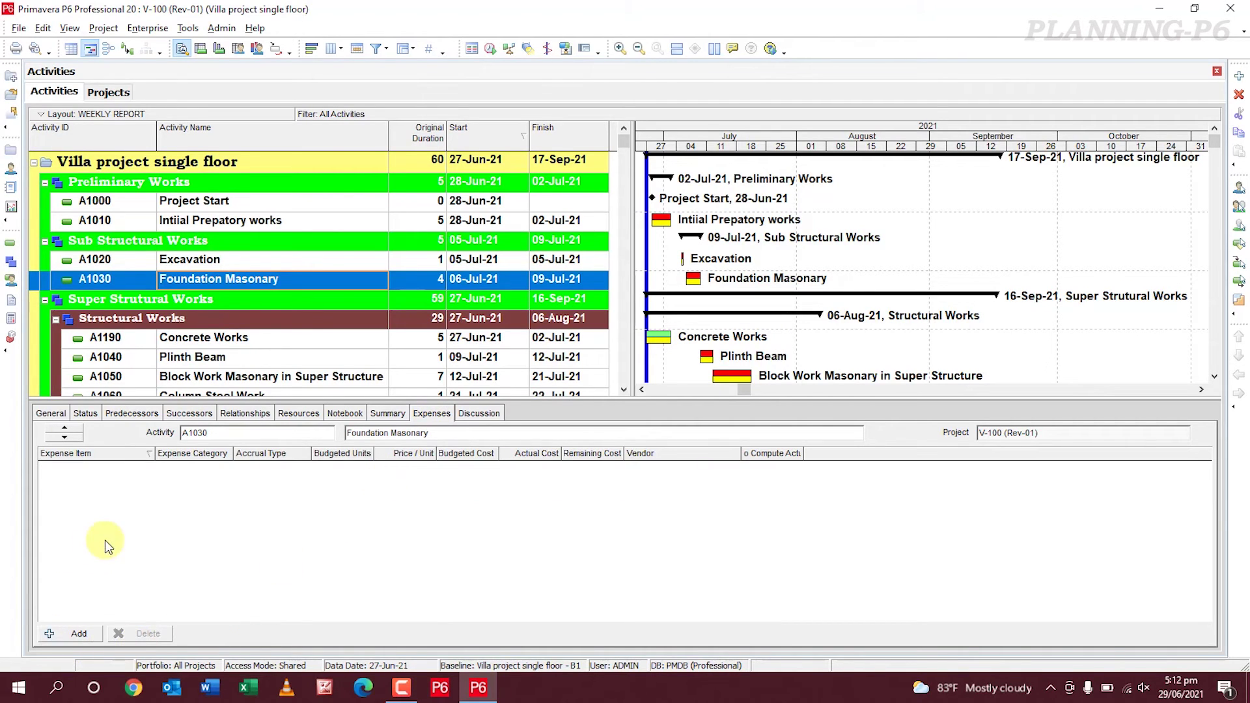
Add a new expense item to the Foundation Masonary activity and browse the expense categories without assigning one.
{"action": "left_click", "coordinate": [204, 456]}
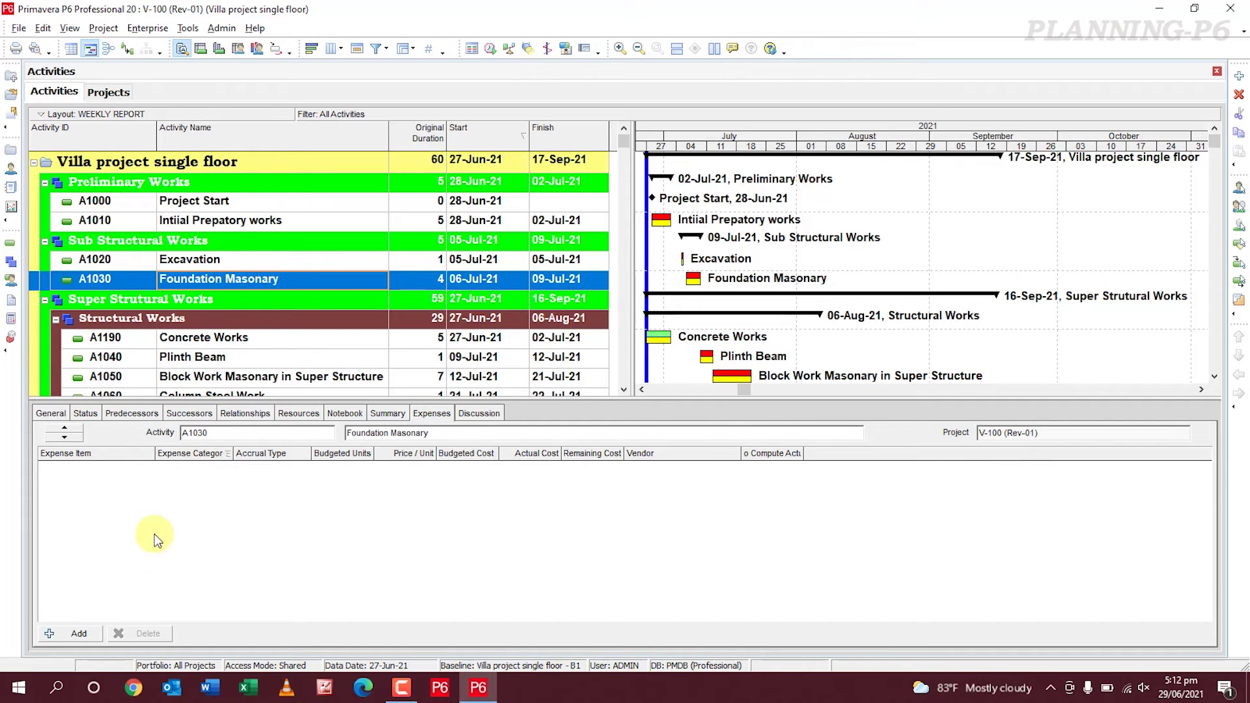
{"action": "left_click", "coordinate": [77, 633]}
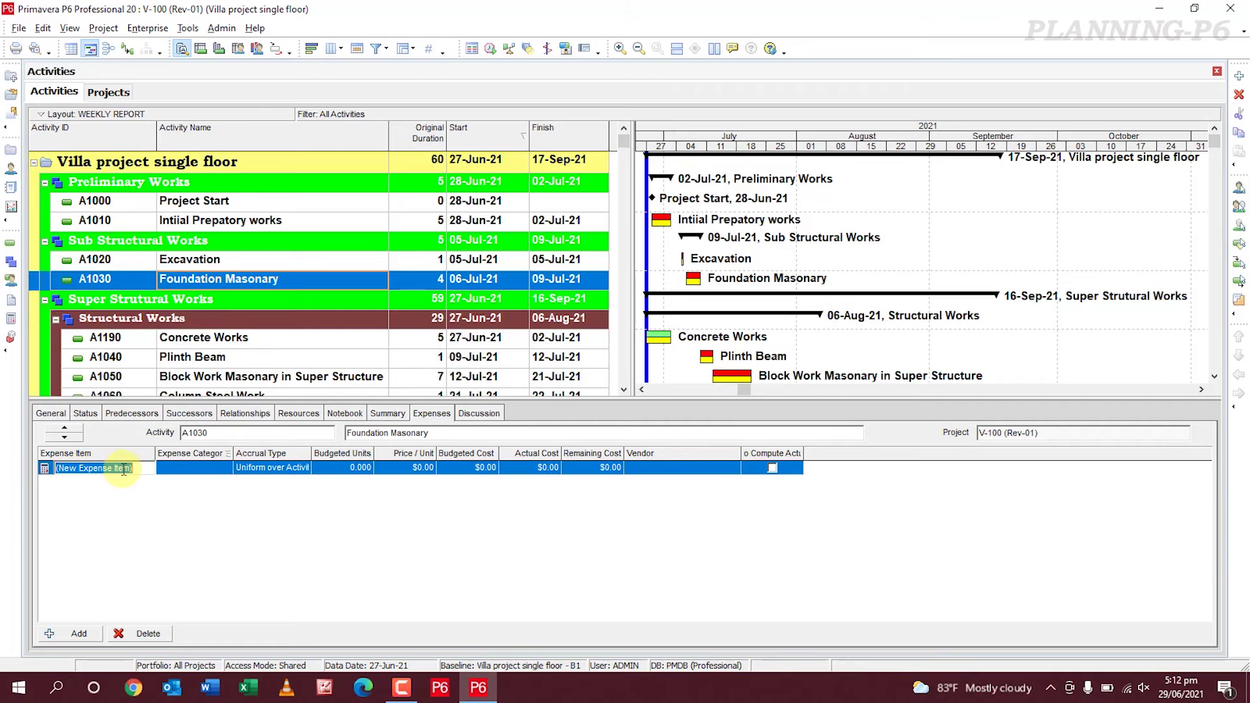
{"action": "double_click", "coordinate": [186, 467]}
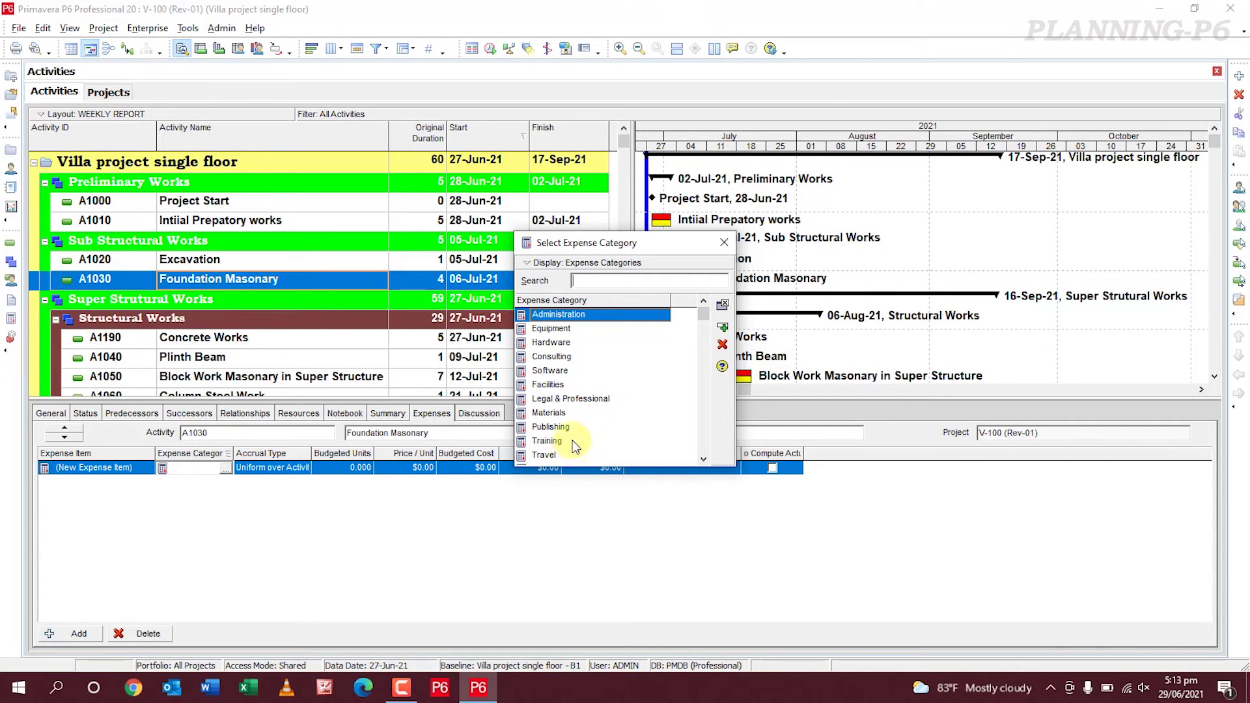
{"action": "left_click", "coordinate": [723, 245]}
Choose Uniform over Activity as the new expense item's accrual type.
{"action": "left_click", "coordinate": [272, 469]}
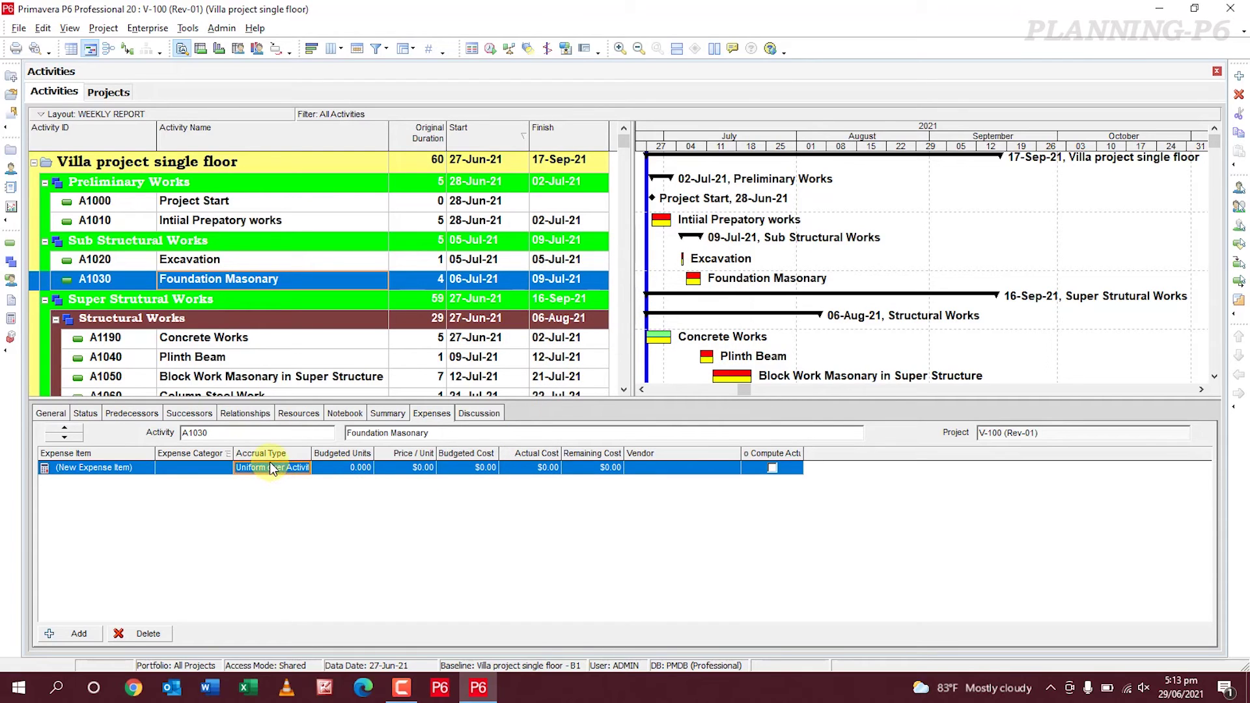
{"action": "left_click", "coordinate": [272, 469]}
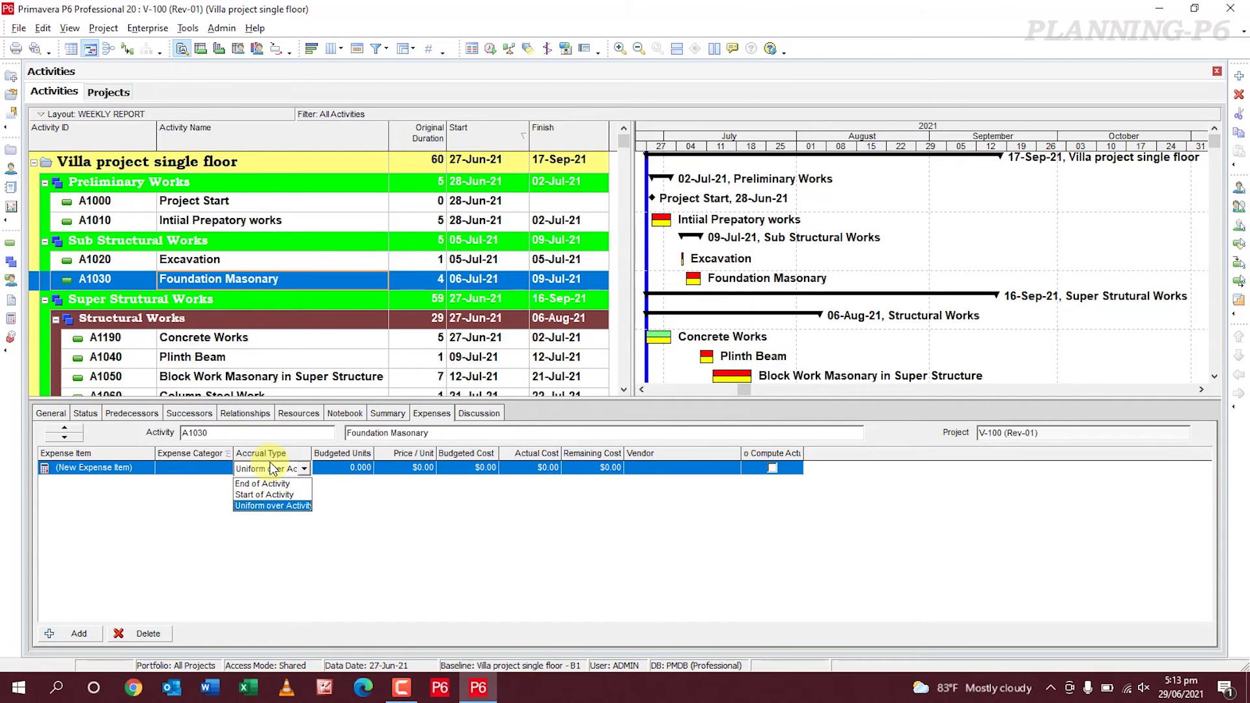
{"action": "left_click", "coordinate": [300, 506]}
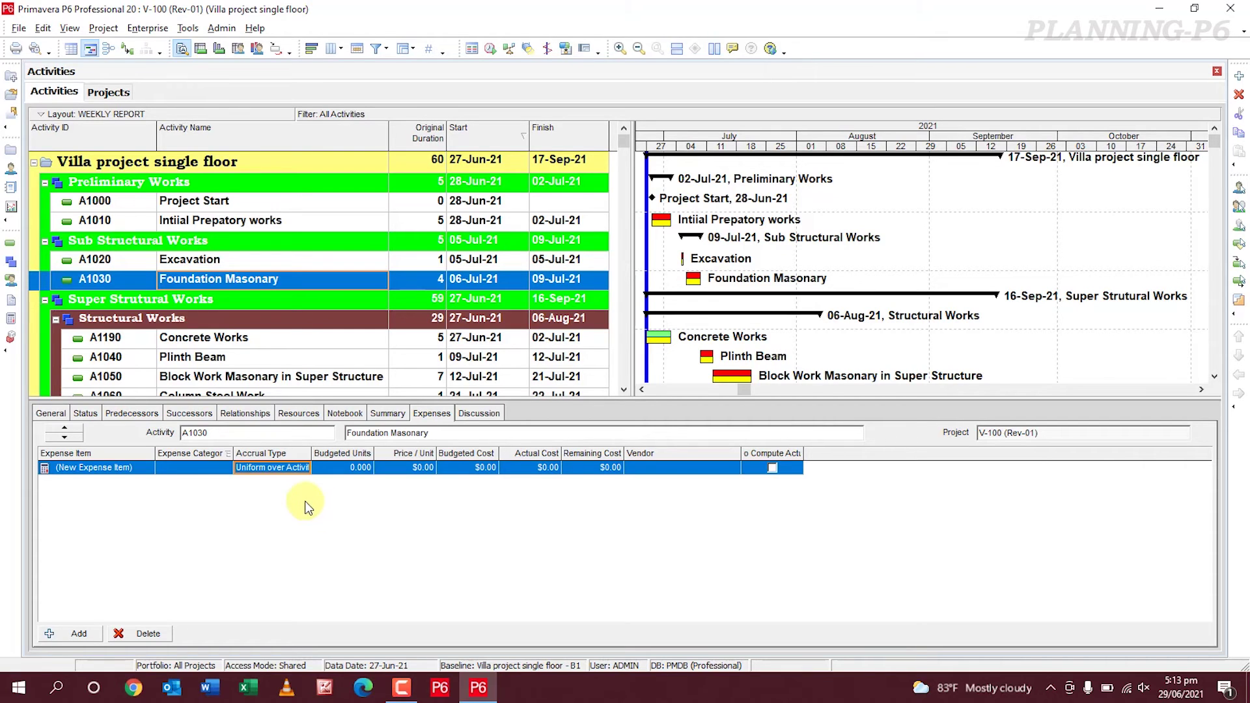
Set the expense item's budgeted units to 100 and its price per unit to $10.
{"action": "left_click", "coordinate": [344, 467]}
{"action": "left_click", "coordinate": [344, 467]}
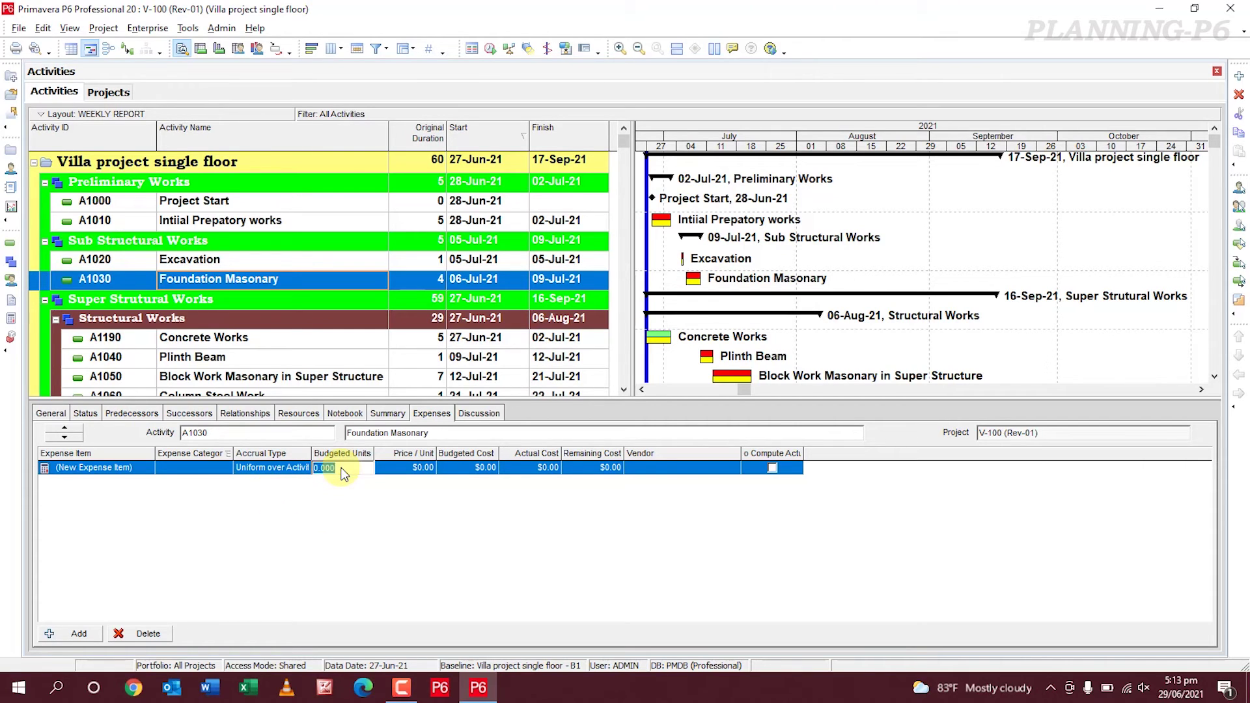
{"action": "type", "text": "100"}
{"action": "key", "text": "Return"}
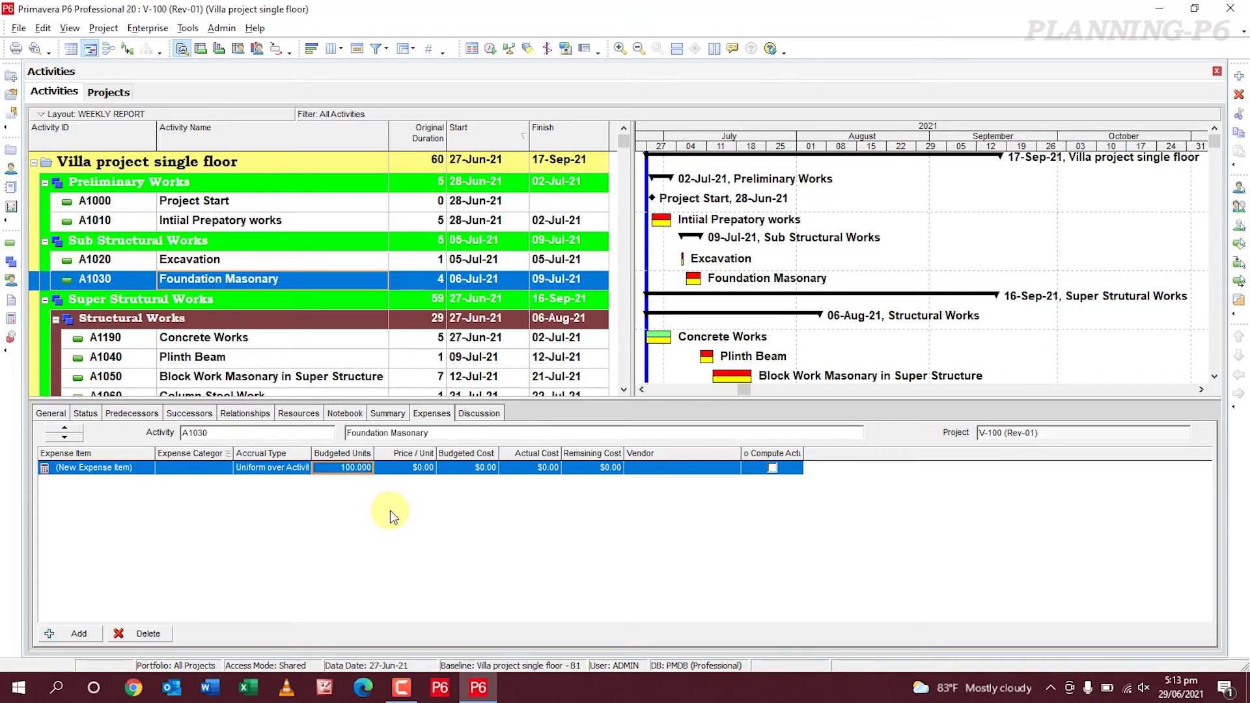
{"action": "left_click", "coordinate": [417, 467]}
{"action": "left_click", "coordinate": [417, 465]}
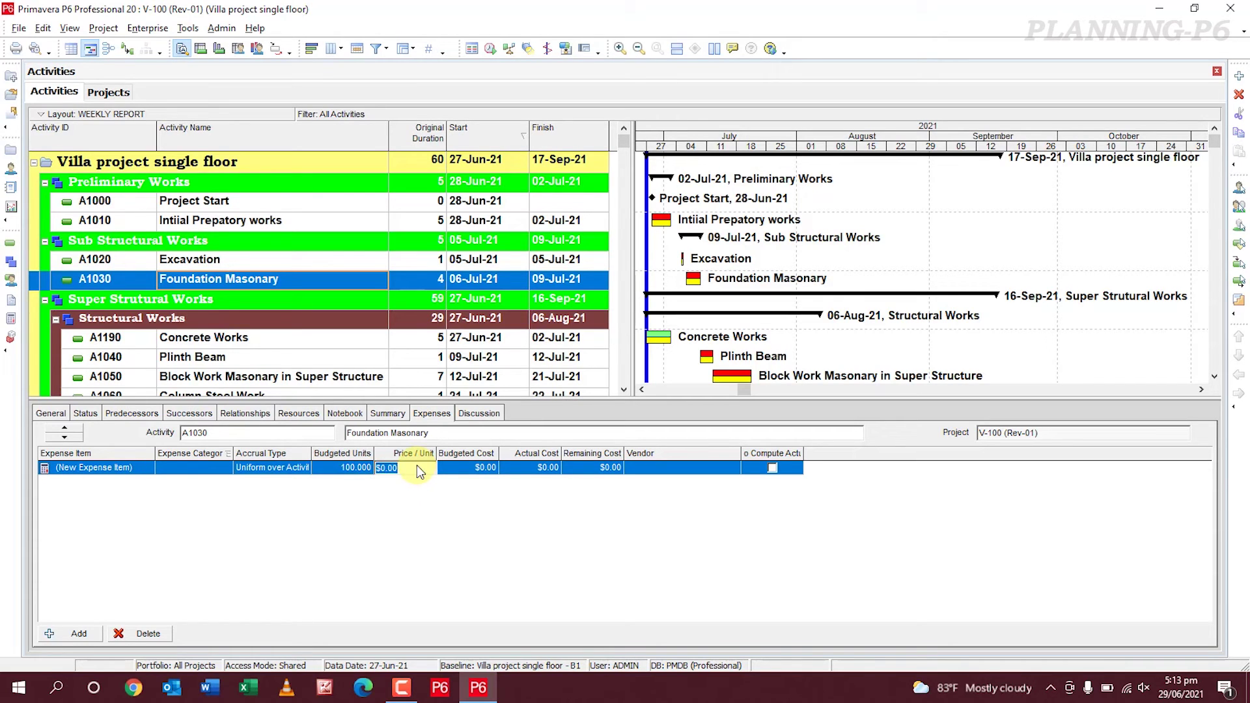
{"action": "type", "text": "1"}
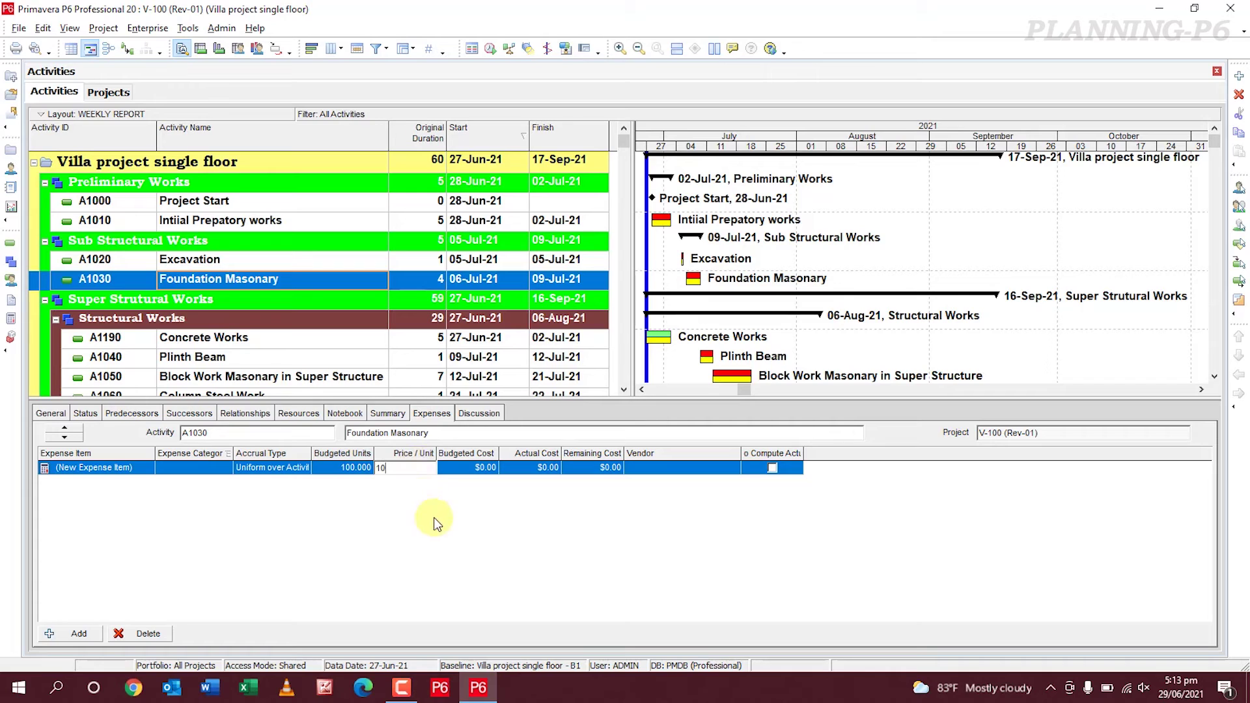
{"action": "type", "text": "0"}
{"action": "key", "text": "Return"}
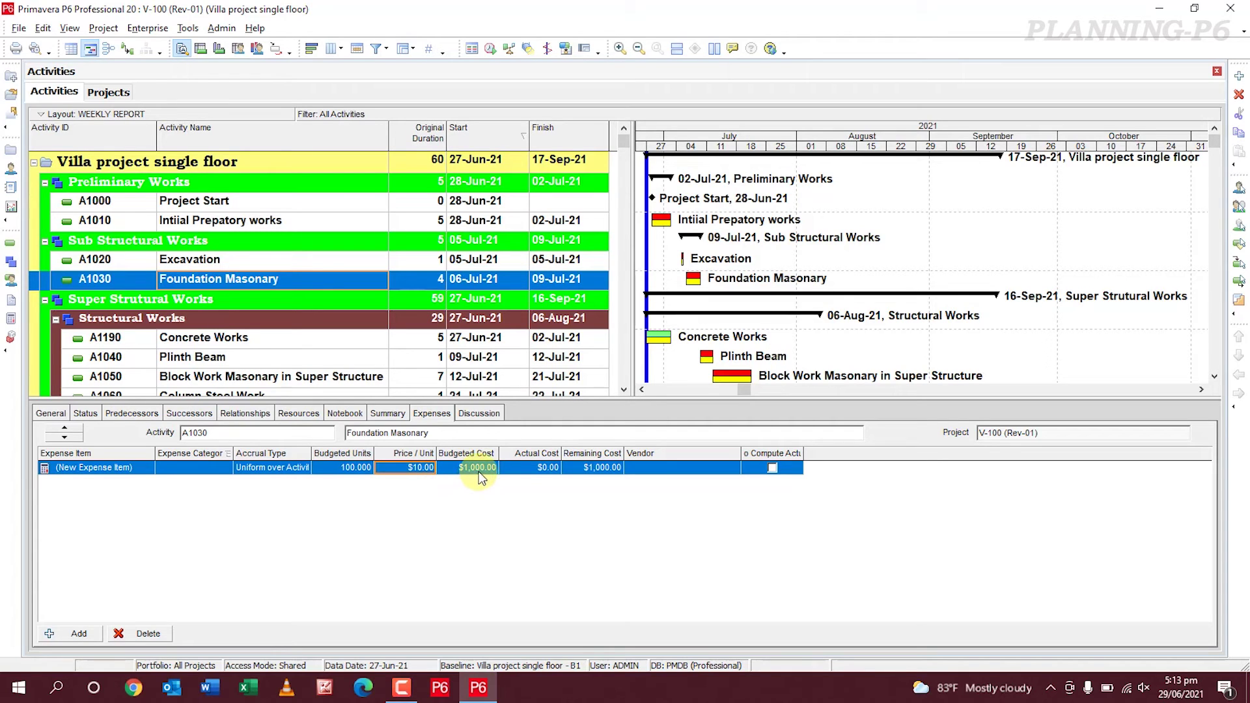
Set the expense item's actual cost to $1,000.
{"action": "double_click", "coordinate": [544, 470]}
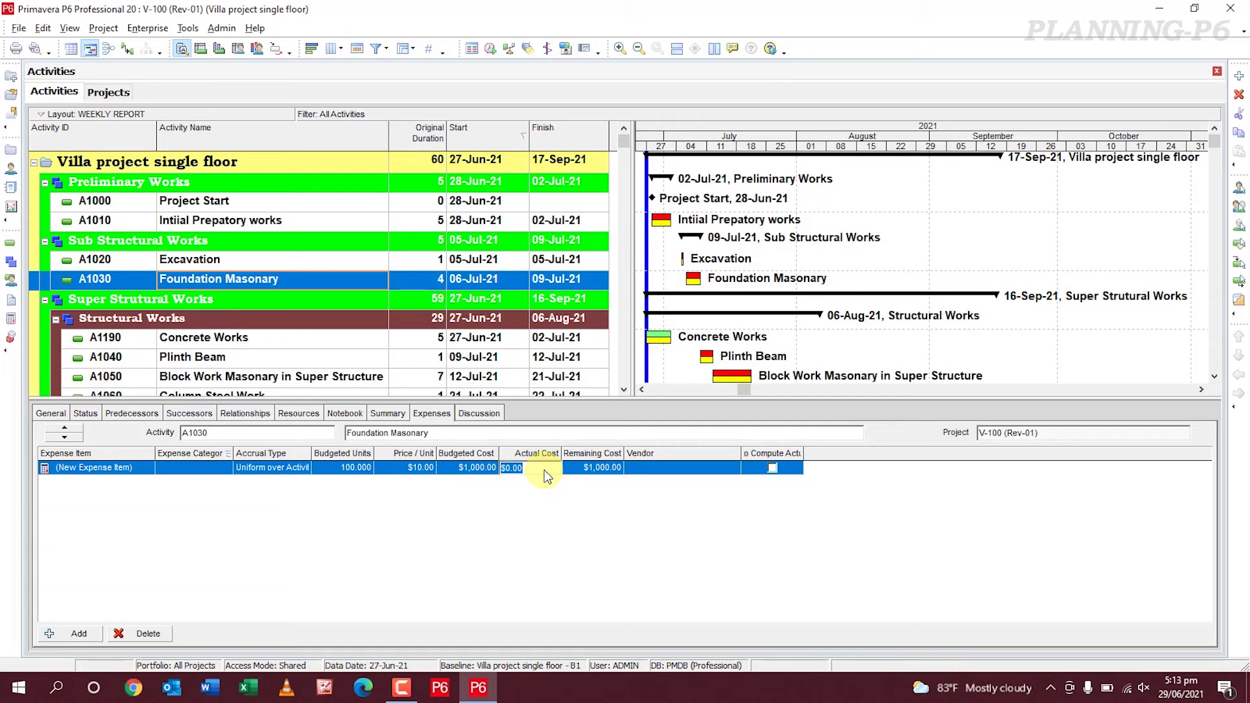
{"action": "type", "text": "1000"}
{"action": "key", "text": "Return"}
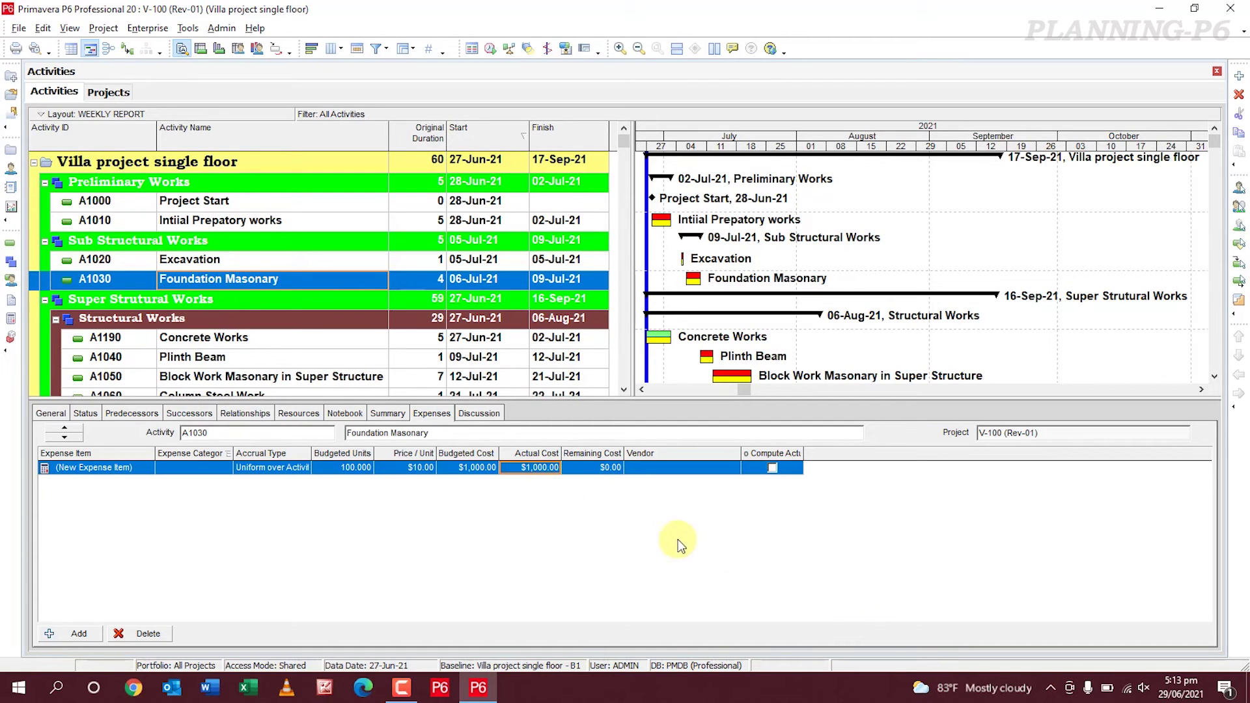
Enter EDC as the expense item's vendor and enable Auto Compute Actuals, widening that column to show its full title.
{"action": "left_click", "coordinate": [682, 469]}
{"action": "left_click", "coordinate": [682, 469]}
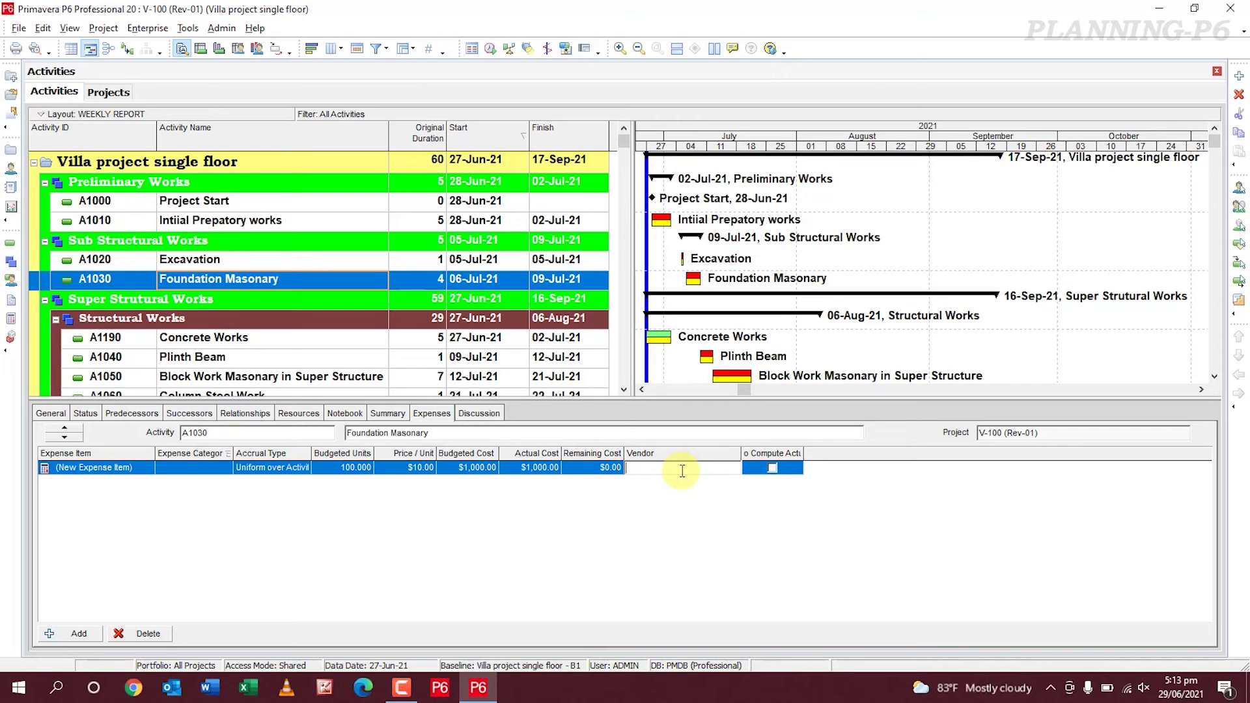
{"action": "type", "text": "EDC"}
{"action": "key", "text": "Return"}
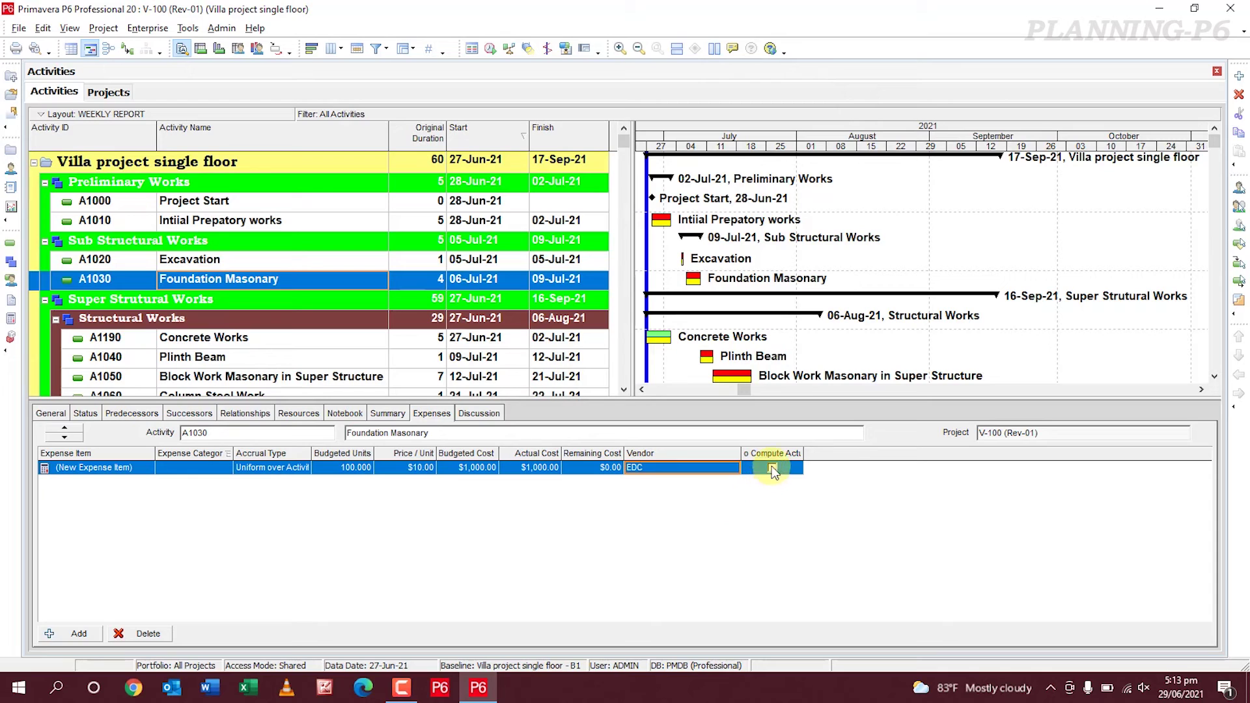
{"action": "left_click_drag", "start_coordinate": [805, 458], "coordinate": [919, 456]}
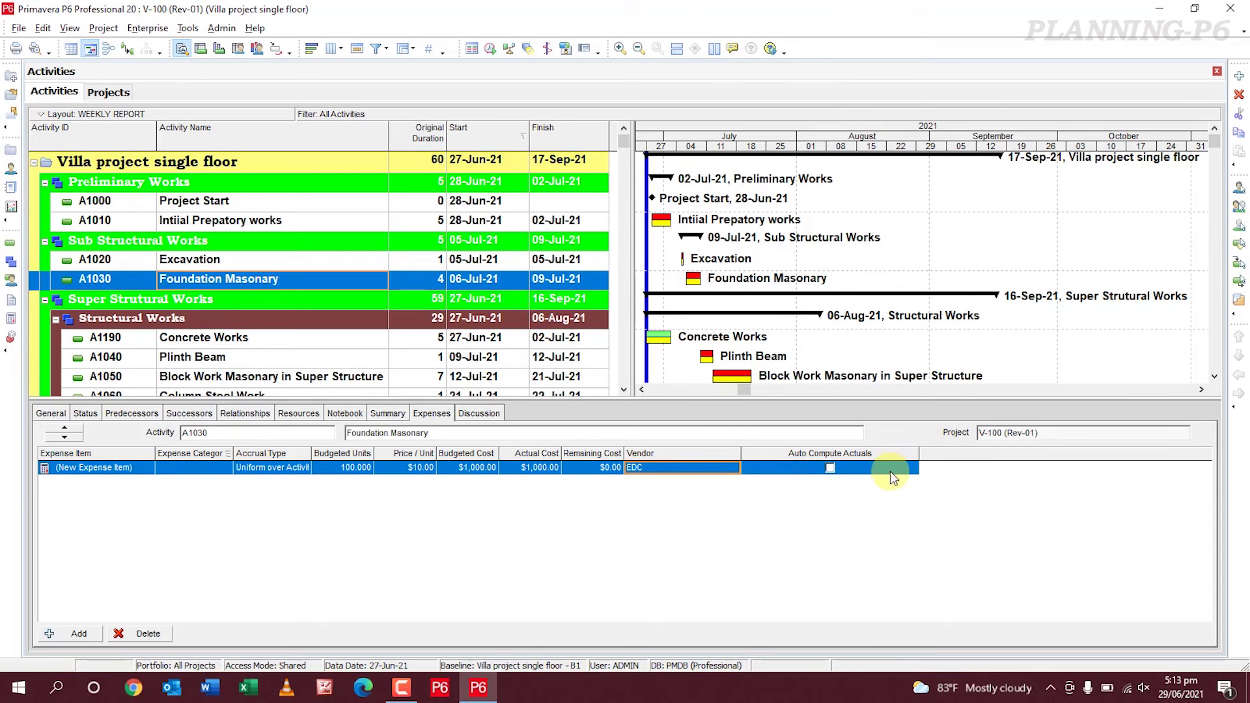
{"action": "left_click", "coordinate": [831, 467]}
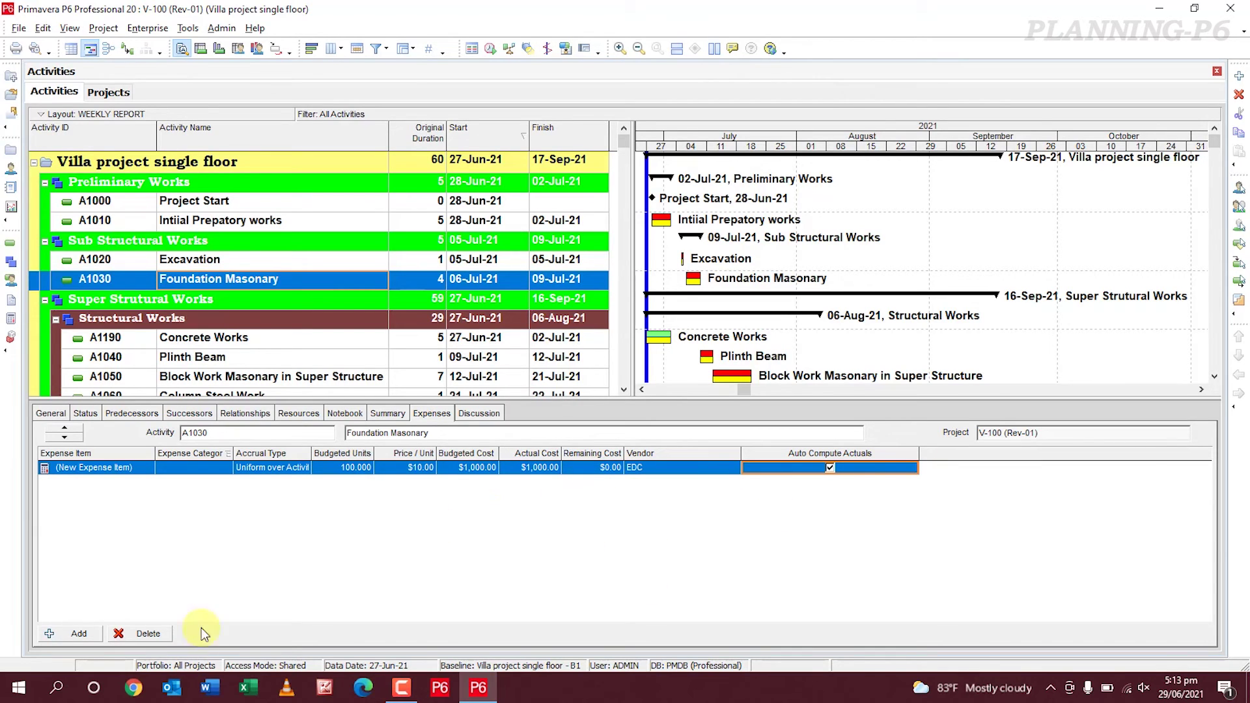
Post the discussion comment "Late strat" on the Excavation activity.
{"action": "left_click", "coordinate": [478, 414]}
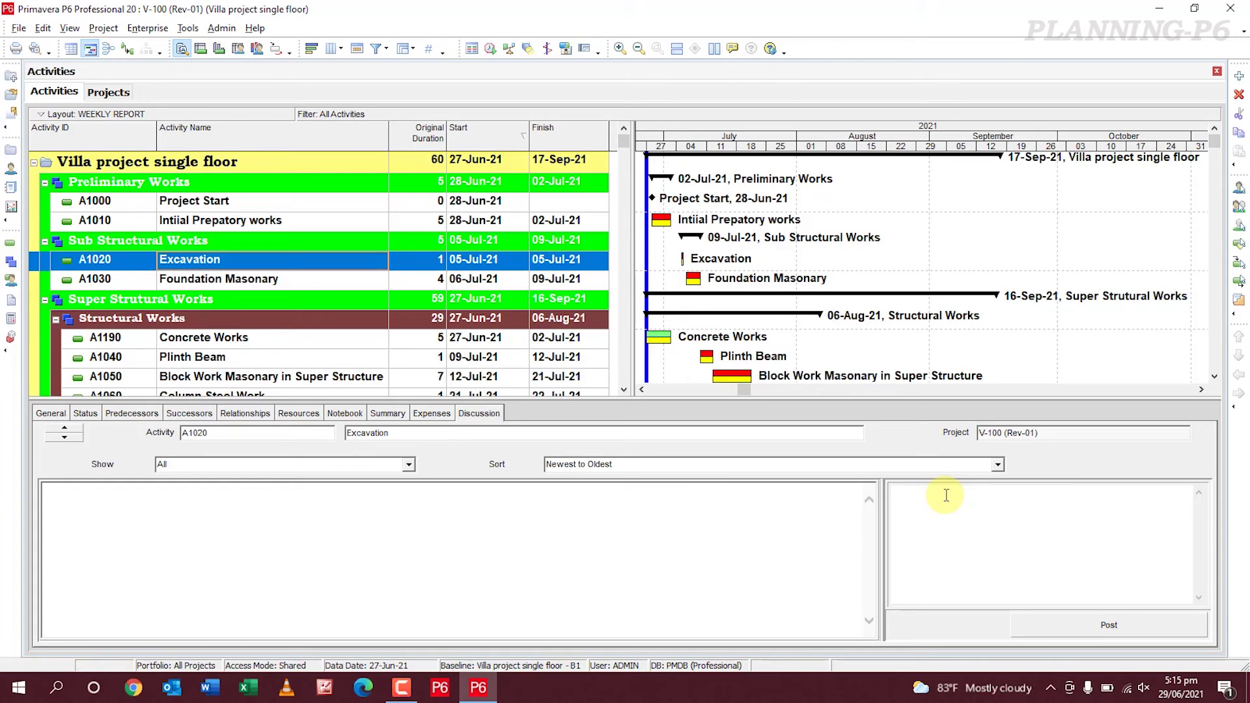
{"action": "type", "text": "e"}
{"action": "type", "text": "Late "}
{"action": "type", "text": "strat"}
{"action": "left_click", "coordinate": [1144, 625]}
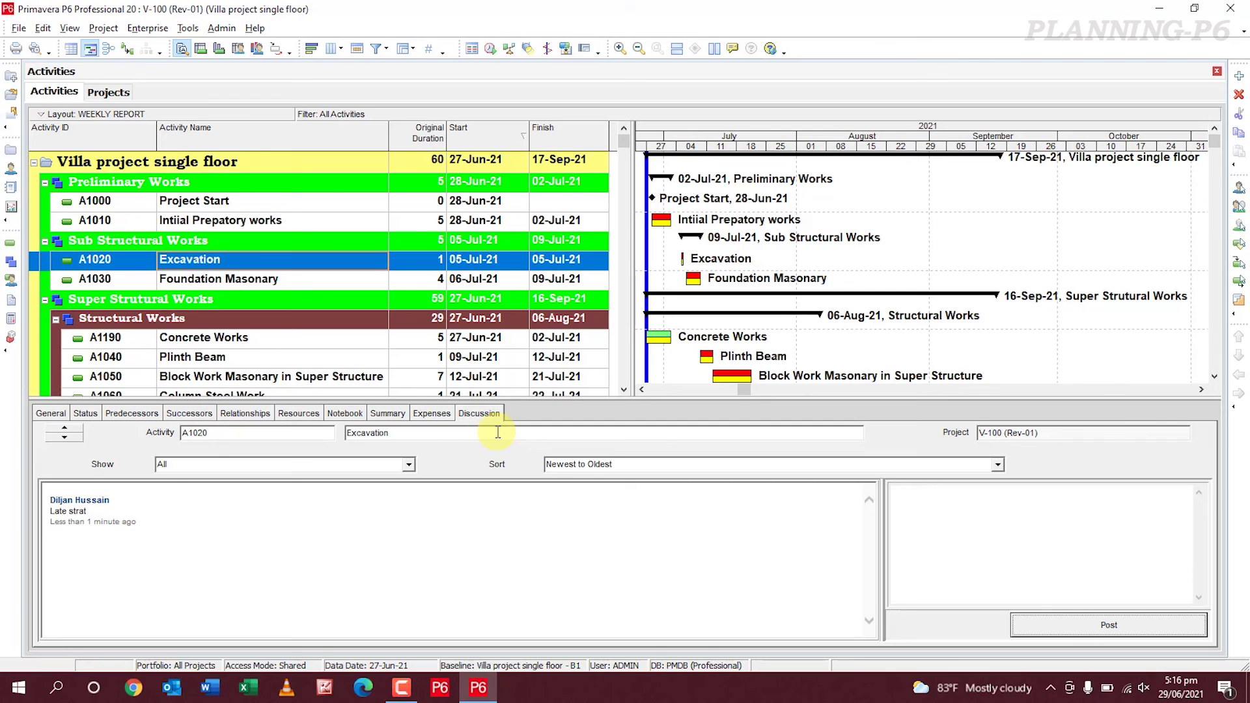
Examine the Excavation activity's expenses, successors and predecessors.
{"action": "left_click", "coordinate": [432, 414]}
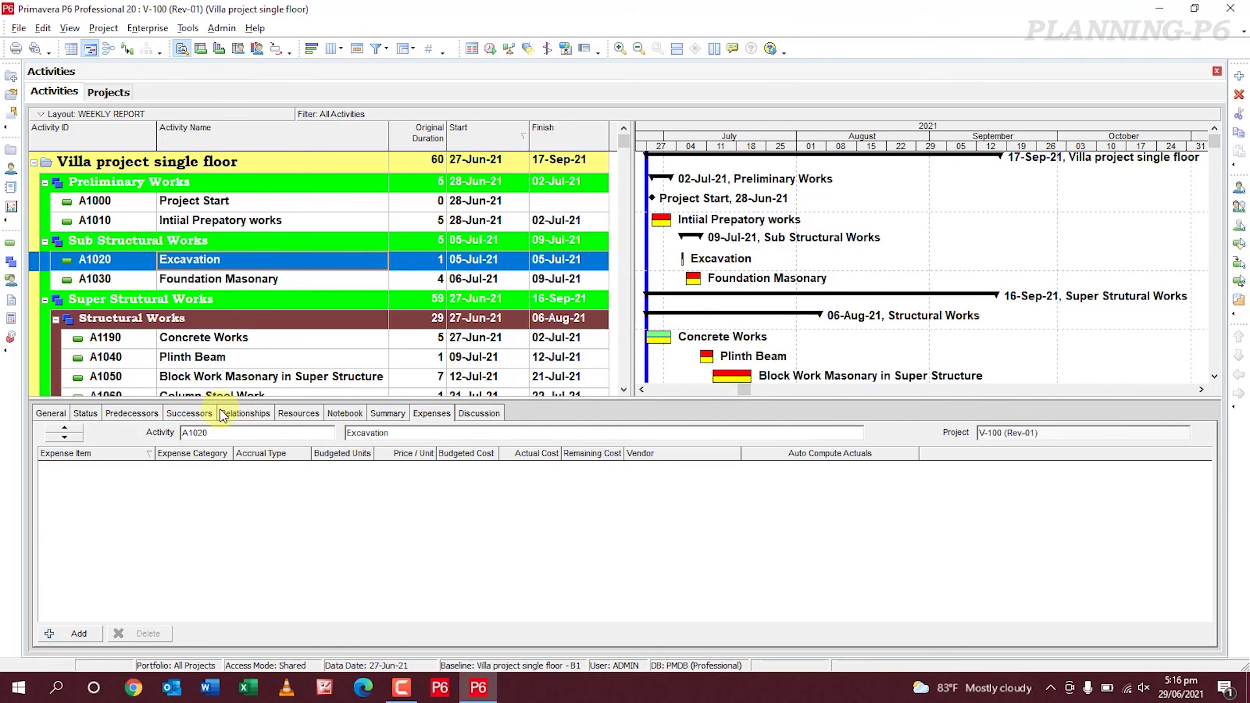
{"action": "left_click", "coordinate": [189, 414]}
{"action": "left_click", "coordinate": [135, 415]}
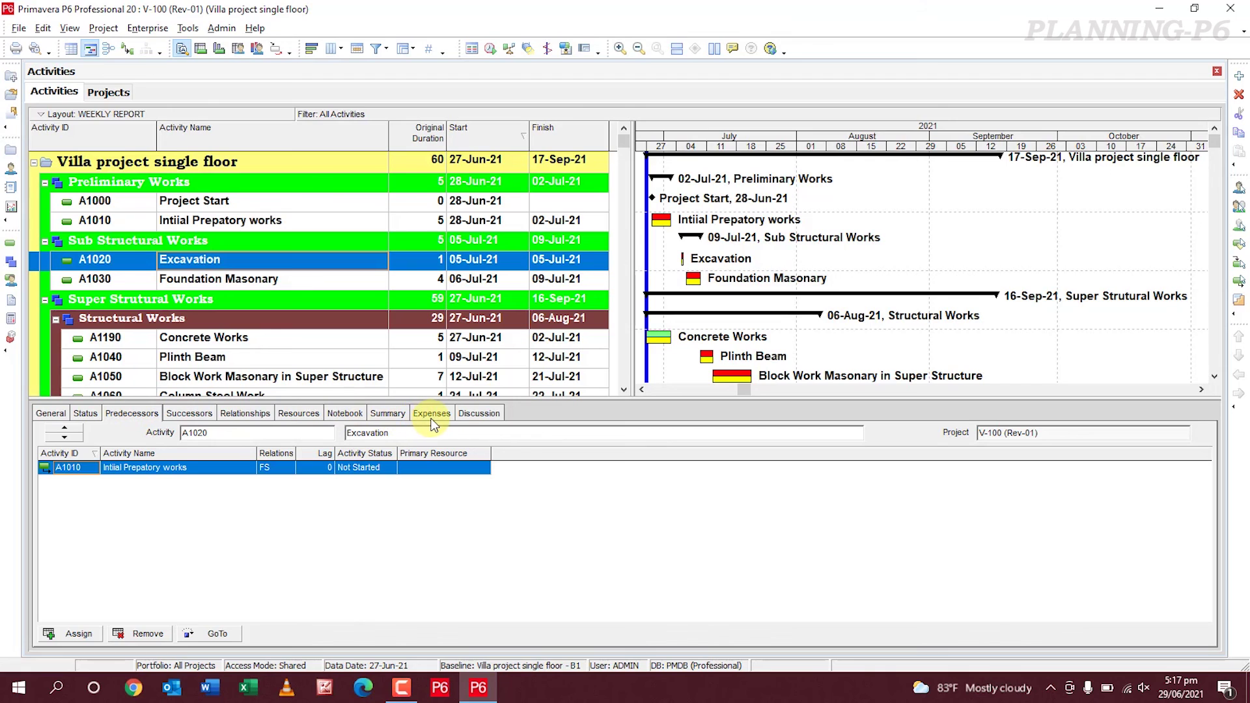
Review the remaining available activity details tabs, close the settings without changes and return to the Excavation activity's discussion.
{"action": "right_click", "coordinate": [542, 418]}
{"action": "left_click", "coordinate": [637, 445]}
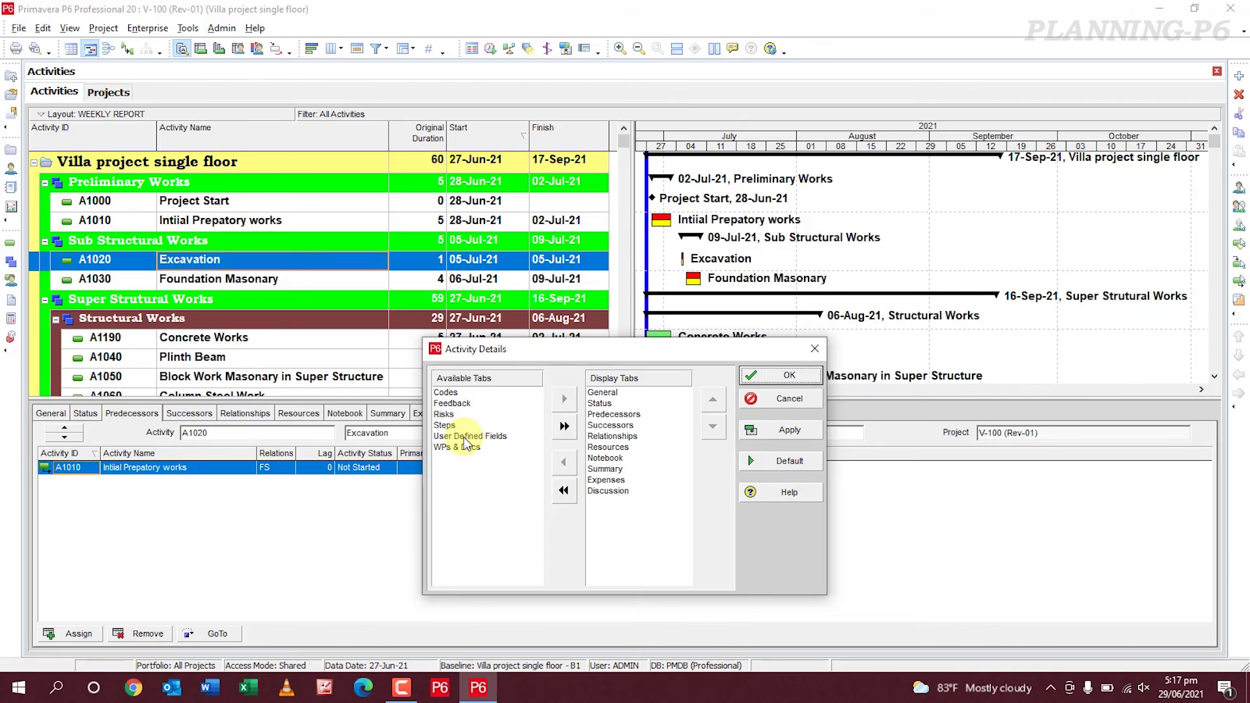
{"action": "left_click", "coordinate": [816, 350]}
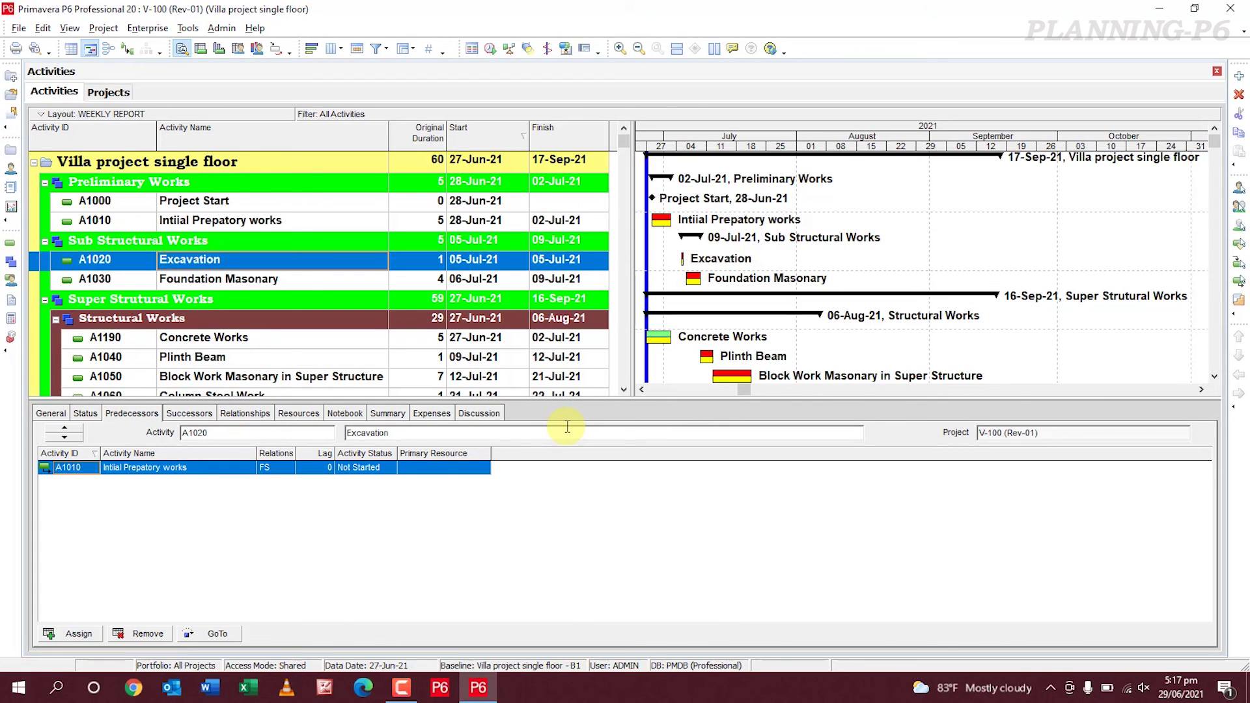
{"action": "left_click", "coordinate": [479, 413]}
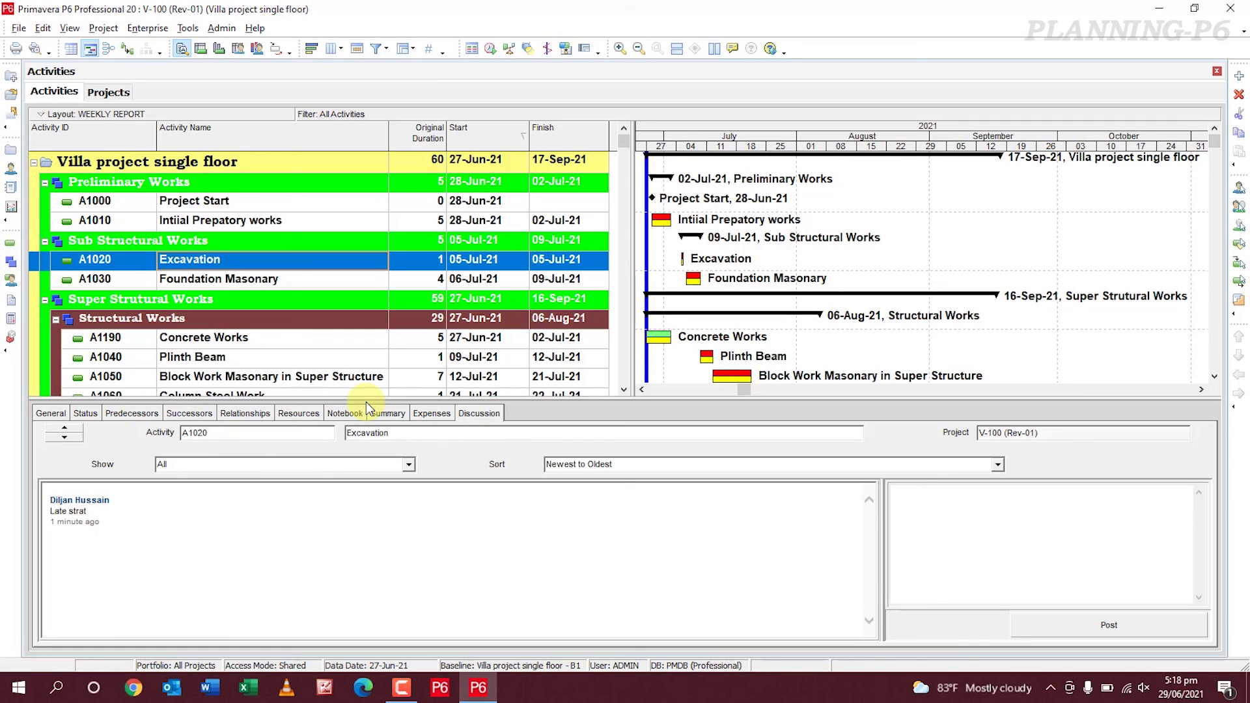